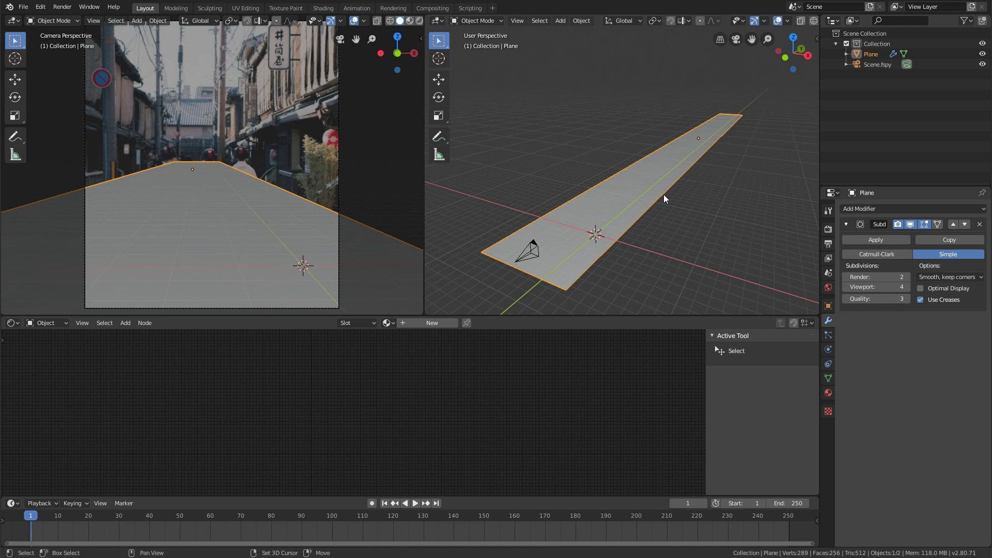
# Add a UV Project modifier to the ground plane and open its projector object choices.
pyautogui.click(891, 208)
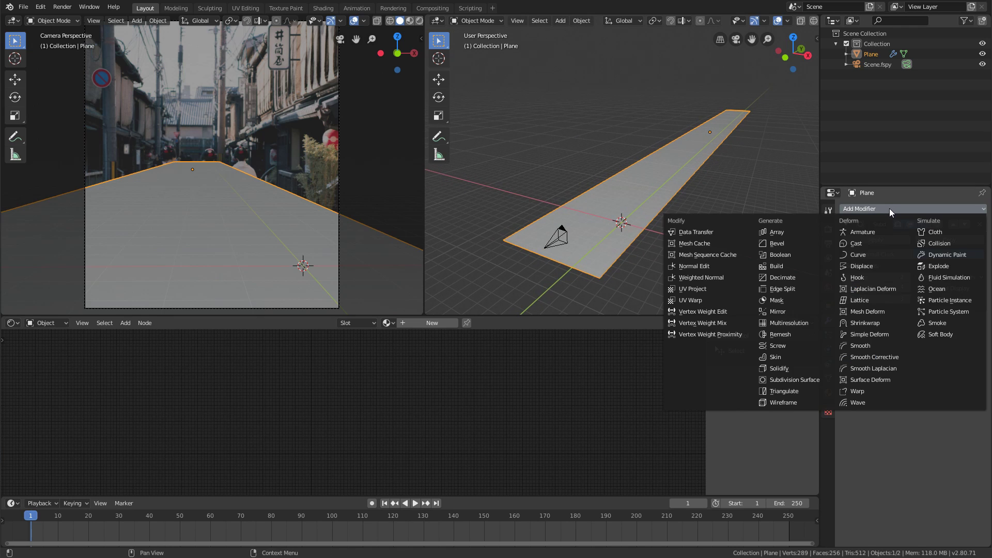
pyautogui.click(703, 290)
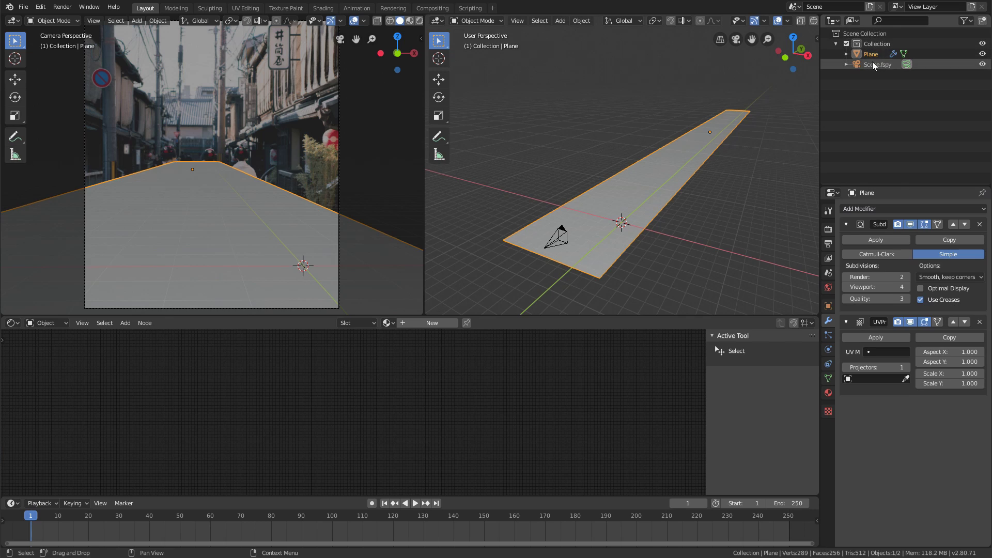
pyautogui.click(864, 379)
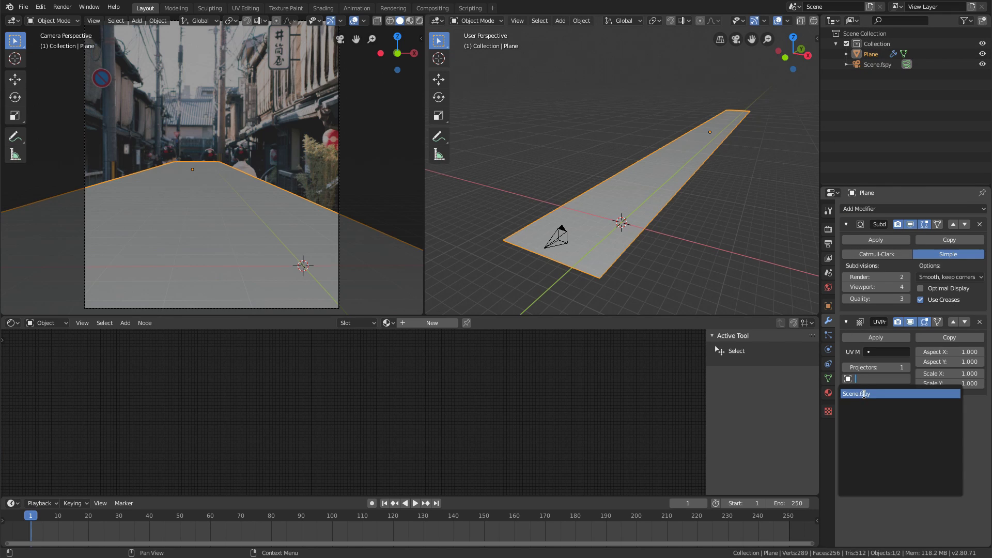
# Rename the Scene.fspy camera object to ProjCam.
pyautogui.click(854, 64)
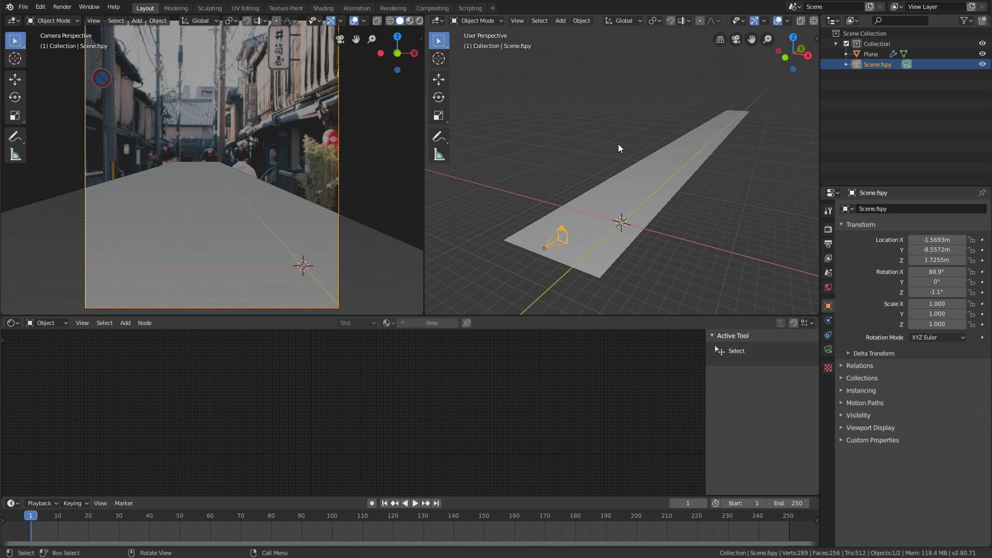
pyautogui.press('F2')
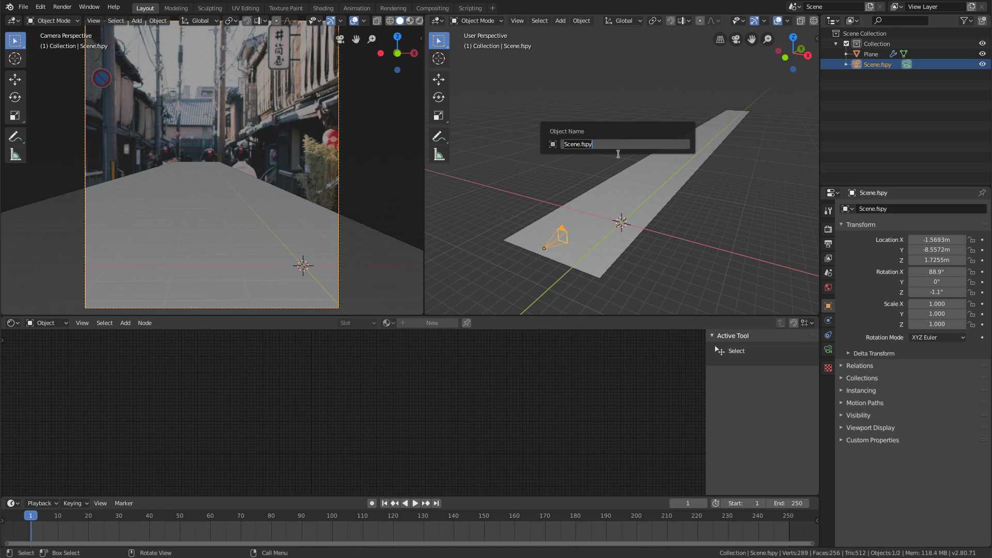
pyautogui.write('ProjCam')
pyautogui.press('Return')
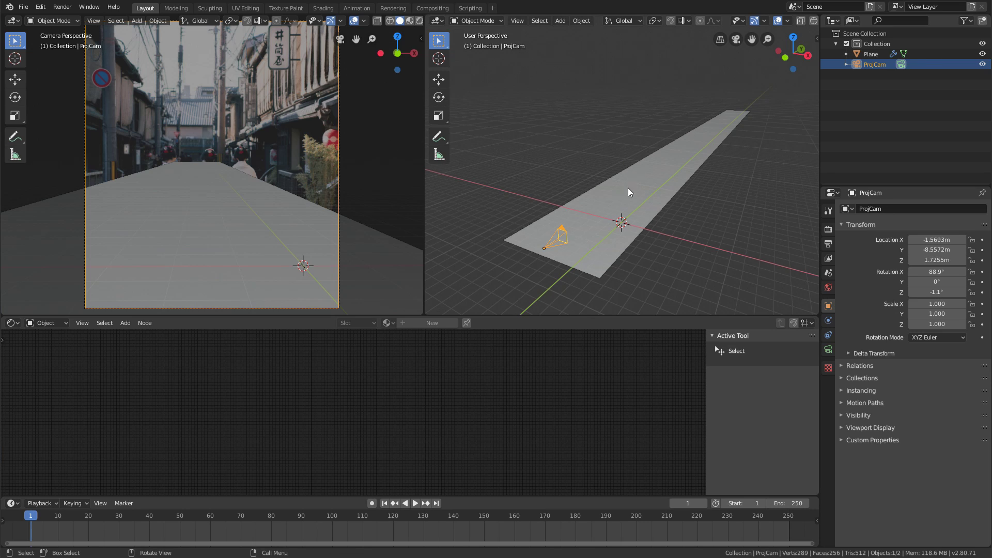
# Assign ProjCam as the projector object in the ground plane's UV Project modifier.
pyautogui.click(631, 173)
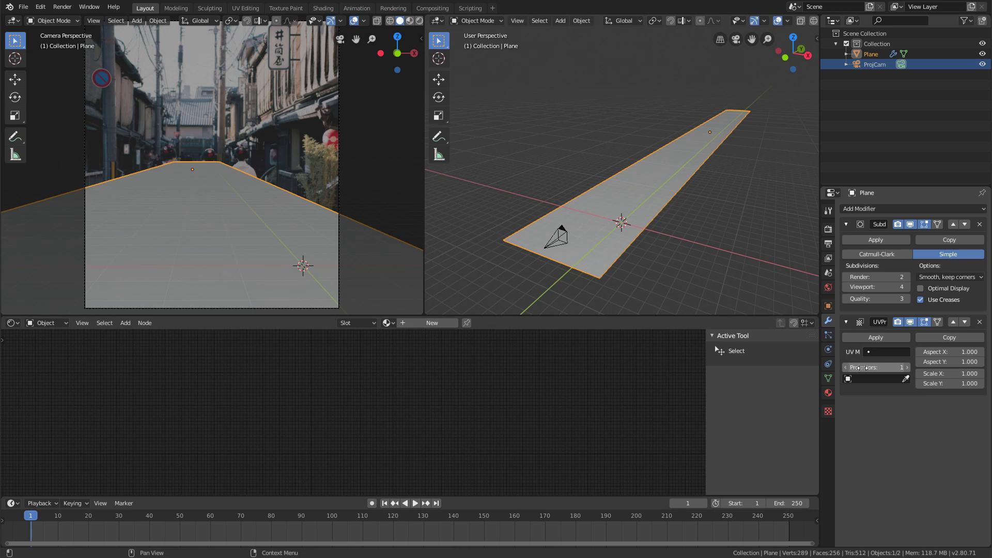
pyautogui.click(857, 378)
pyautogui.click(855, 394)
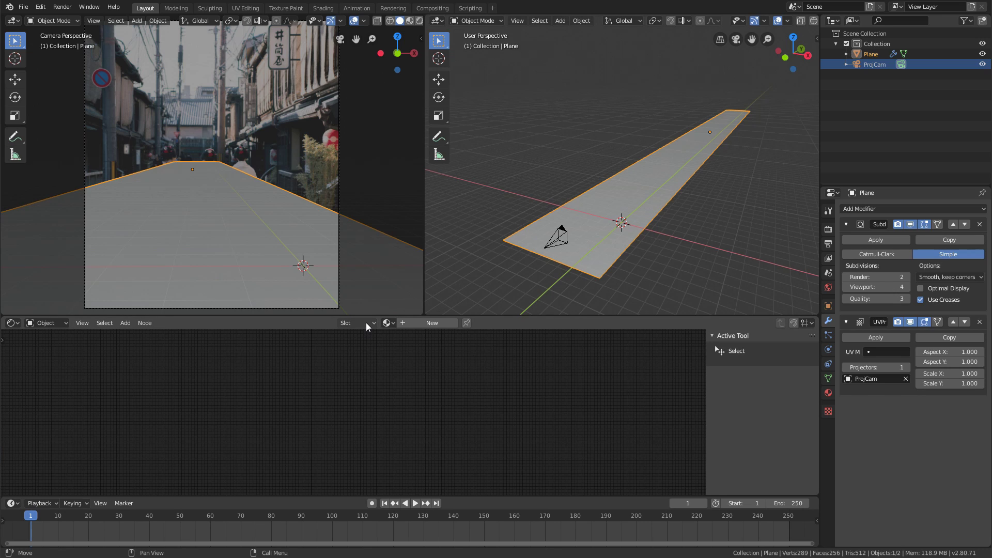
# Create a new material on the ground plane and delete its Principled BSDF node.
pyautogui.click(416, 323)
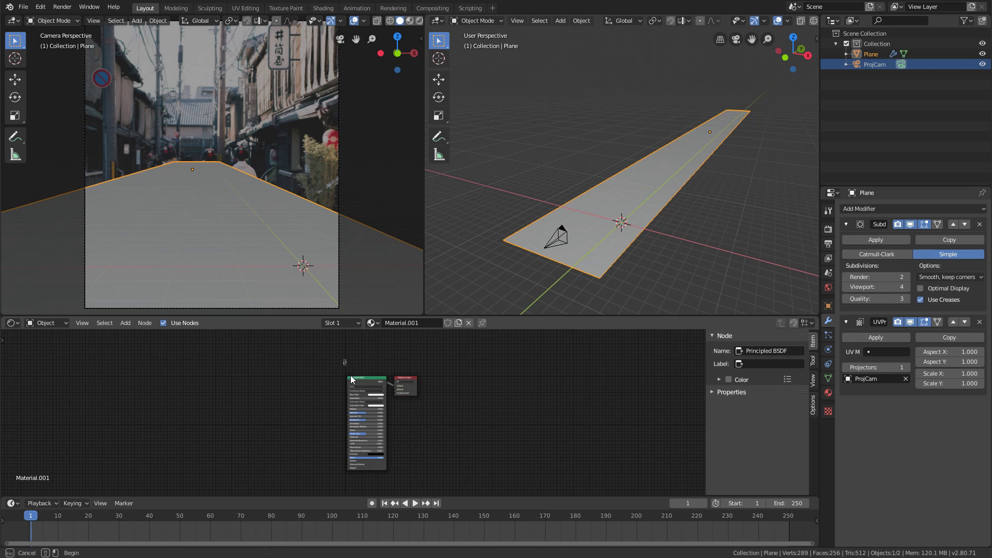
pyautogui.keyDown('ctrl'); pyautogui.moveTo(365, 383); pyautogui.dragTo(453, 378, button='middle'); pyautogui.keyUp('ctrl')
pyautogui.moveTo(368, 358)
pyautogui.mouseDown(button='middle')
pyautogui.moveTo(358, 390)
pyautogui.moveTo(381, 380)
pyautogui.moveTo(382, 369)
pyautogui.mouseUp(button='middle')
pyautogui.moveTo(364, 361); pyautogui.dragTo(357, 358)
pyautogui.press('x')
# Rename the ground plane's material as BG.
pyautogui.click(428, 322)
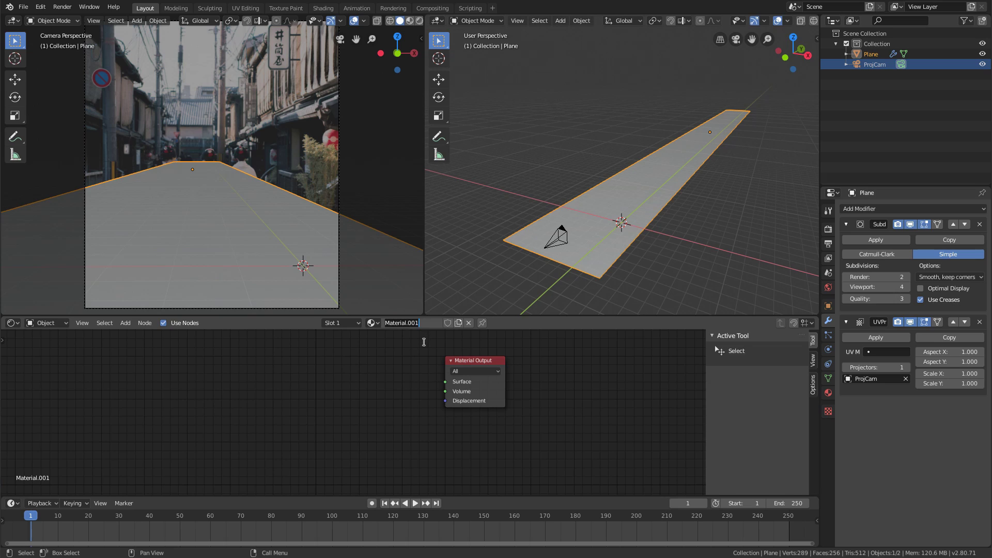
pyautogui.write('BG')
pyautogui.press('Return')
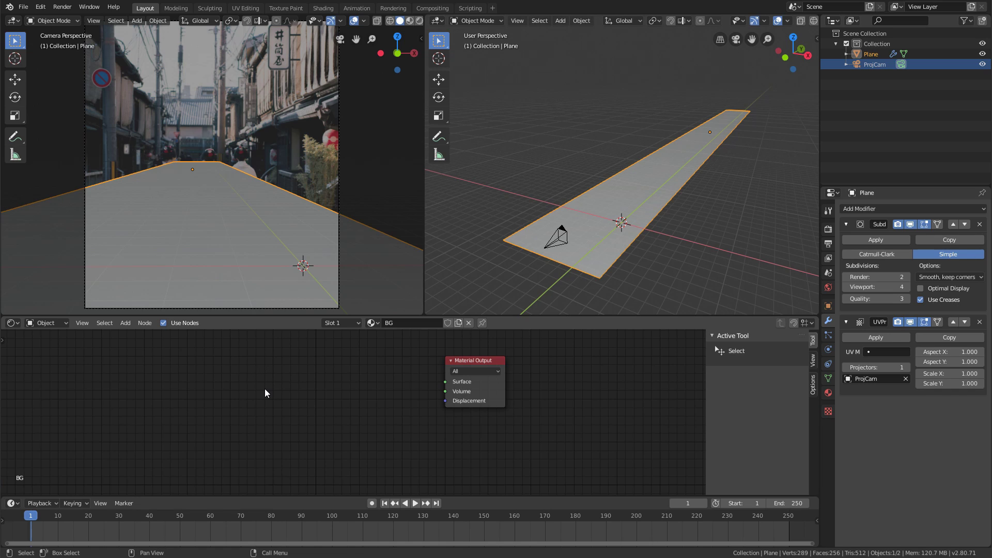
# Add an Emission shader node to the BG material and place it in front of the Material Output node.
pyautogui.hotkey('shift', 'a')
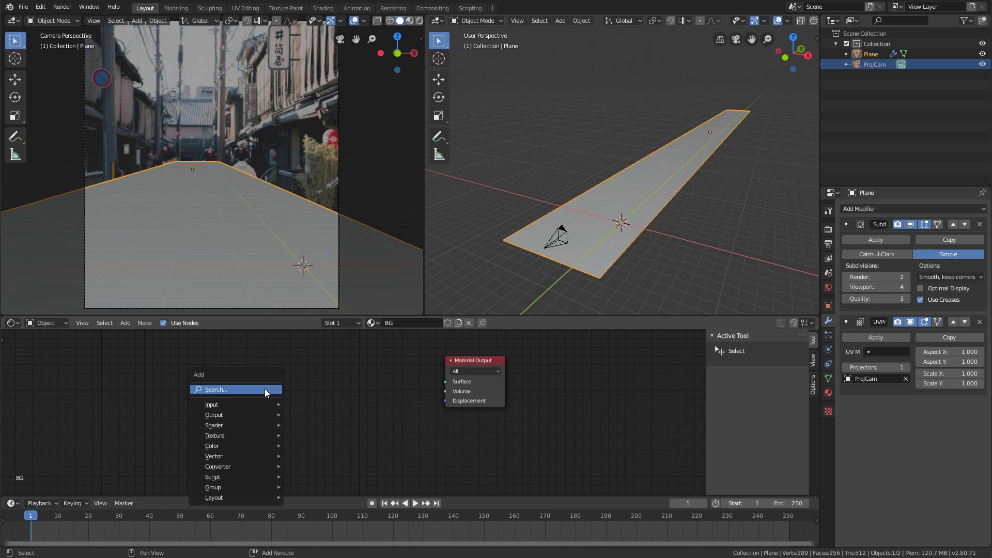
pyautogui.click(264, 389)
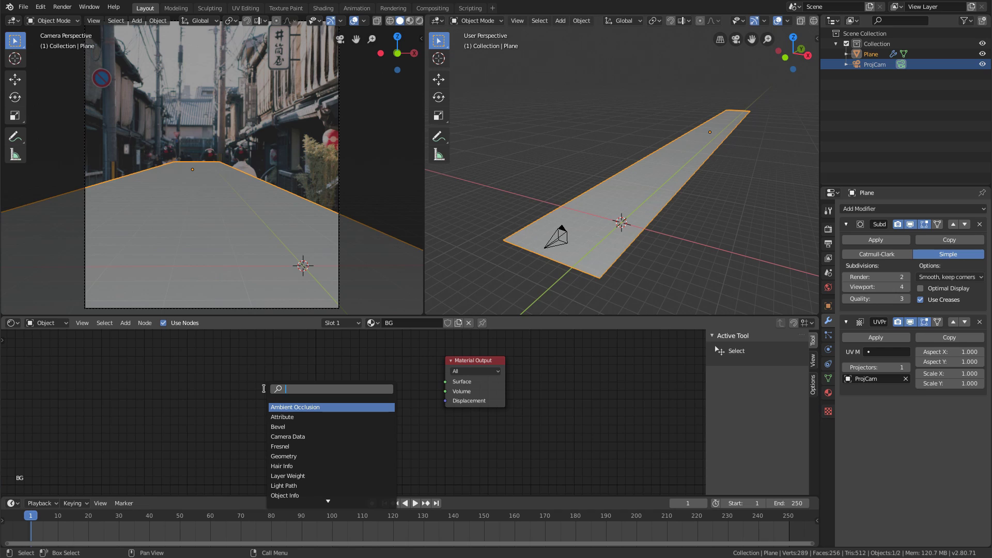
pyautogui.write('emiss')
pyautogui.press('Return')
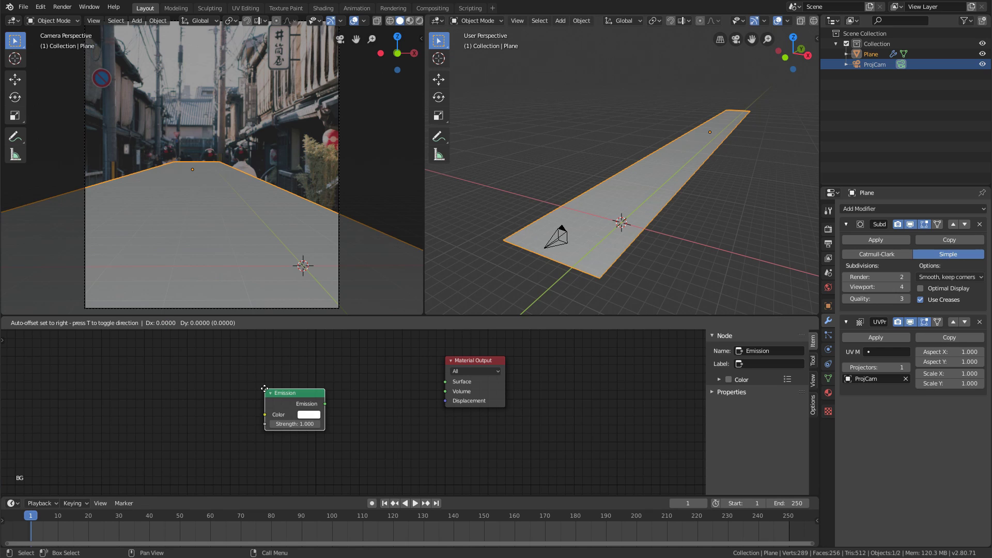
pyautogui.click(265, 390)
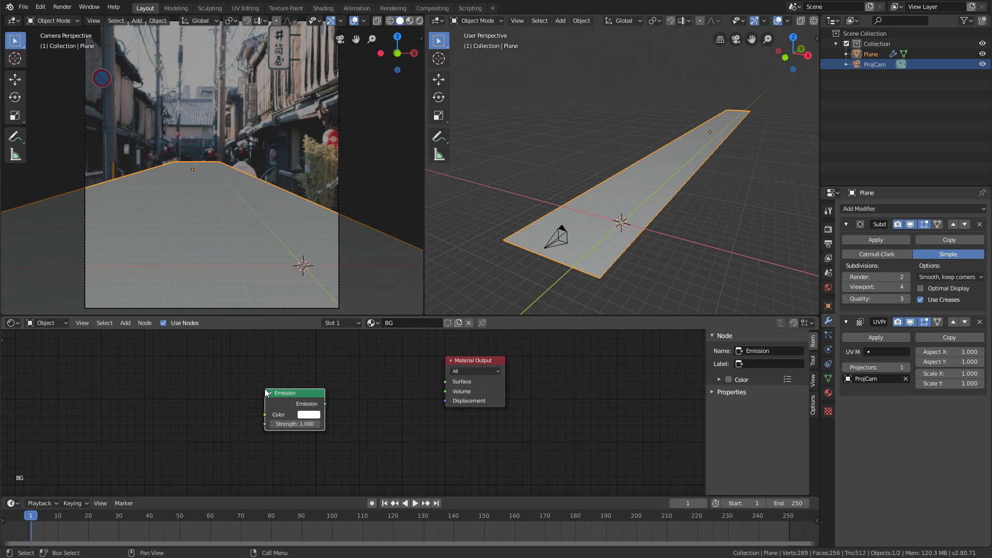
pyautogui.moveTo(299, 389); pyautogui.dragTo(357, 376)
# Add an Image Texture node before the Emission node in the BG material.
pyautogui.hotkey('shift', 'a')
pyautogui.click(187, 378)
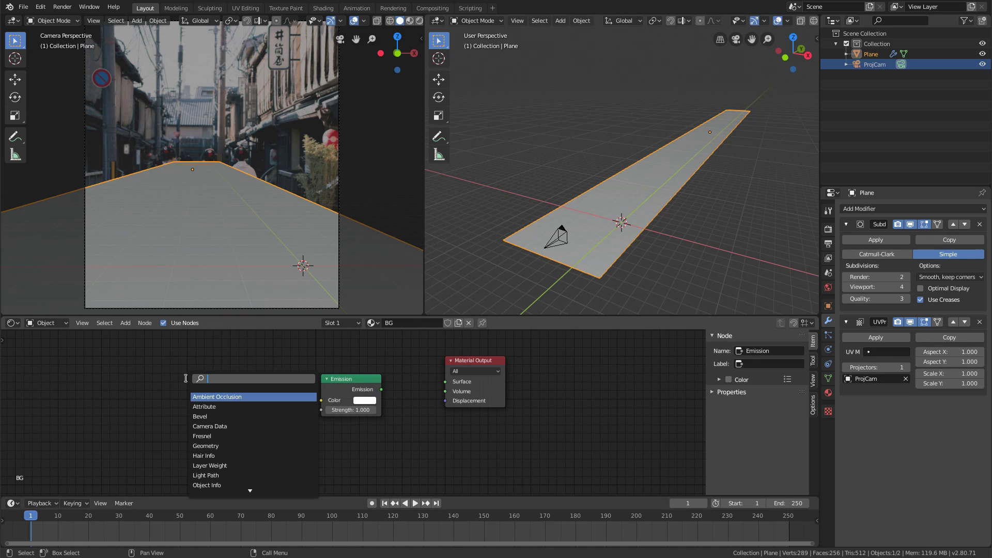
pyautogui.write('image')
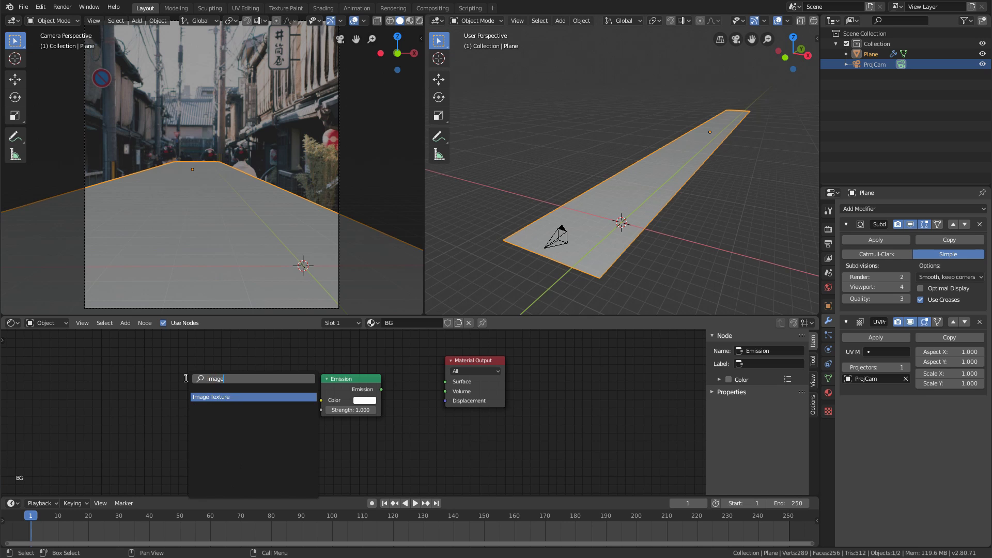
pyautogui.press('Return')
pyautogui.click(186, 379)
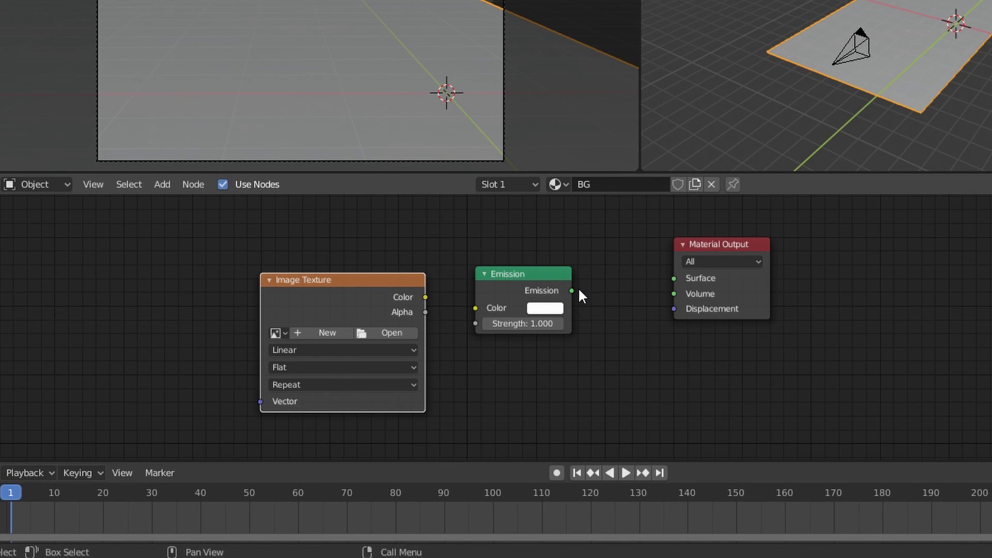
# Connect the Emission output to the Material Output's Surface and the Image Texture's Color to the Emission Color.
pyautogui.moveTo(574, 291); pyautogui.dragTo(675, 278)
pyautogui.moveTo(540, 273); pyautogui.dragTo(581, 270)
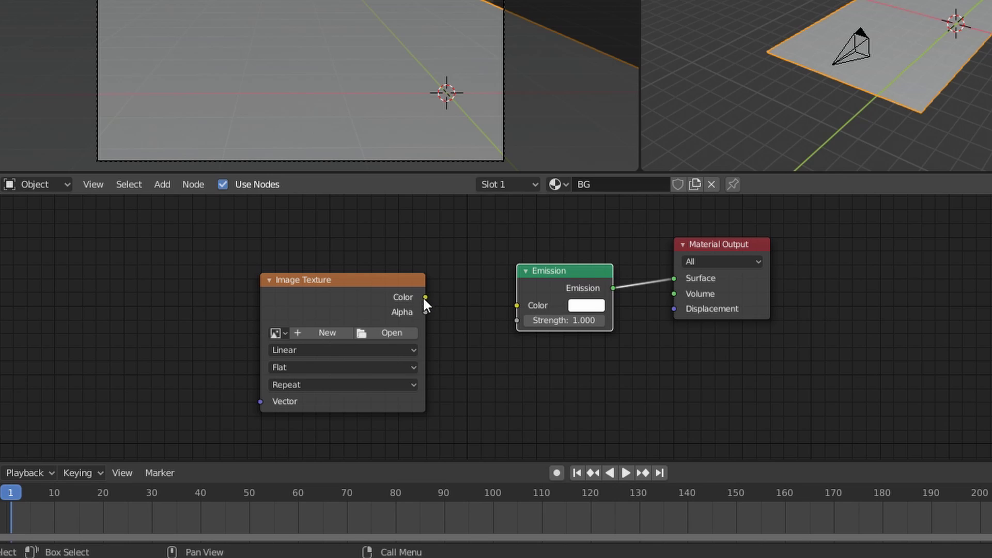
pyautogui.moveTo(425, 297); pyautogui.dragTo(430, 299)
pyautogui.moveTo(503, 314); pyautogui.dragTo(518, 307)
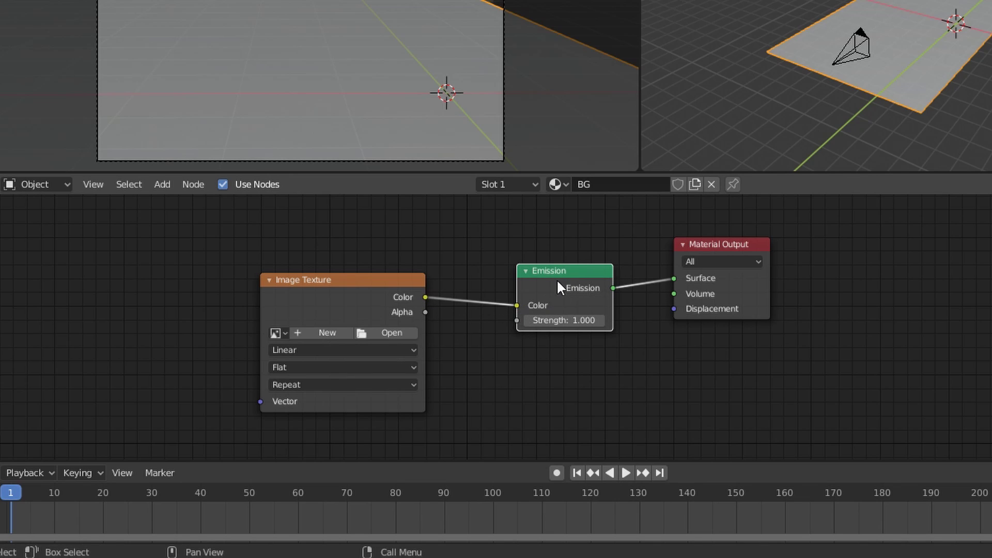
# Assign the existing Scene.fspy image to the Image Texture node.
pyautogui.scroll(1, 290, 332)
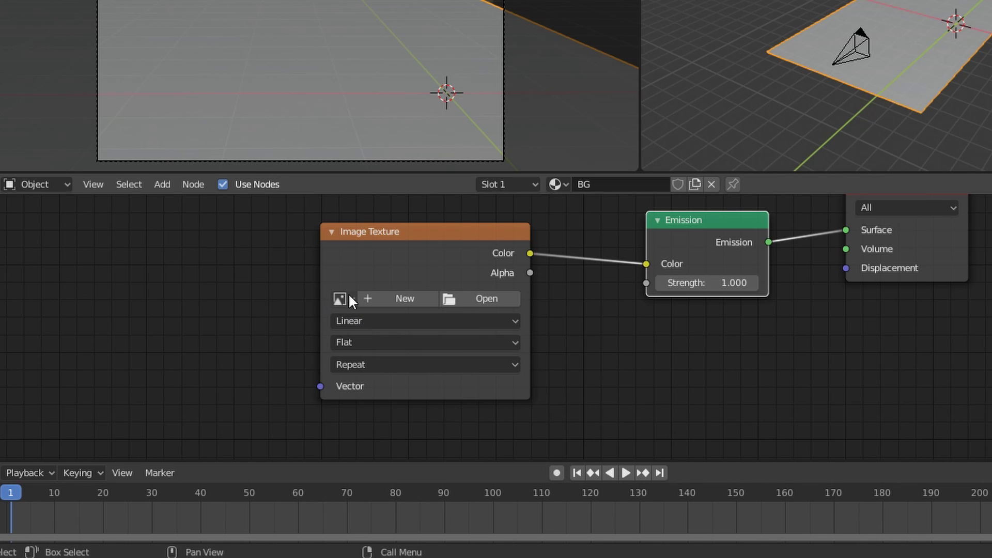
pyautogui.click(348, 295)
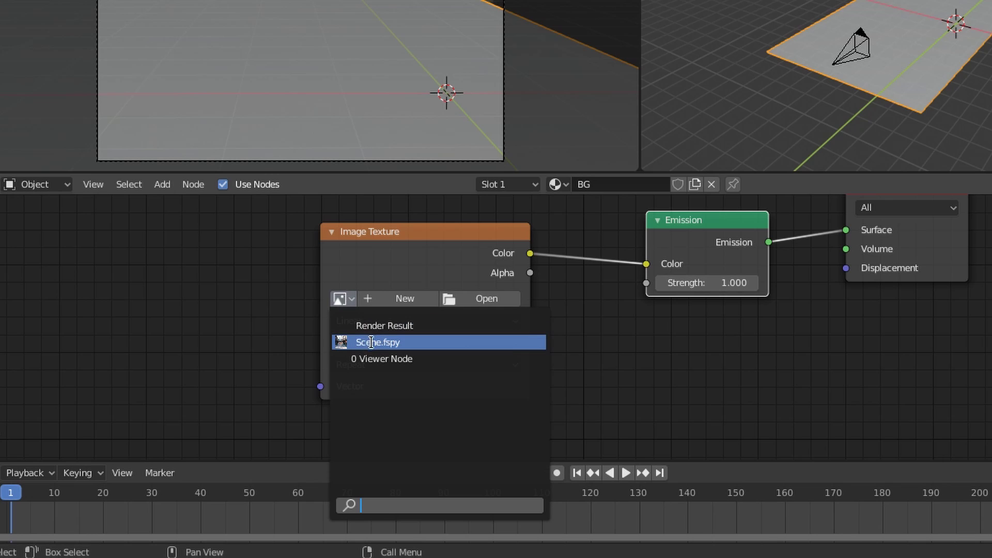
pyautogui.click(401, 342)
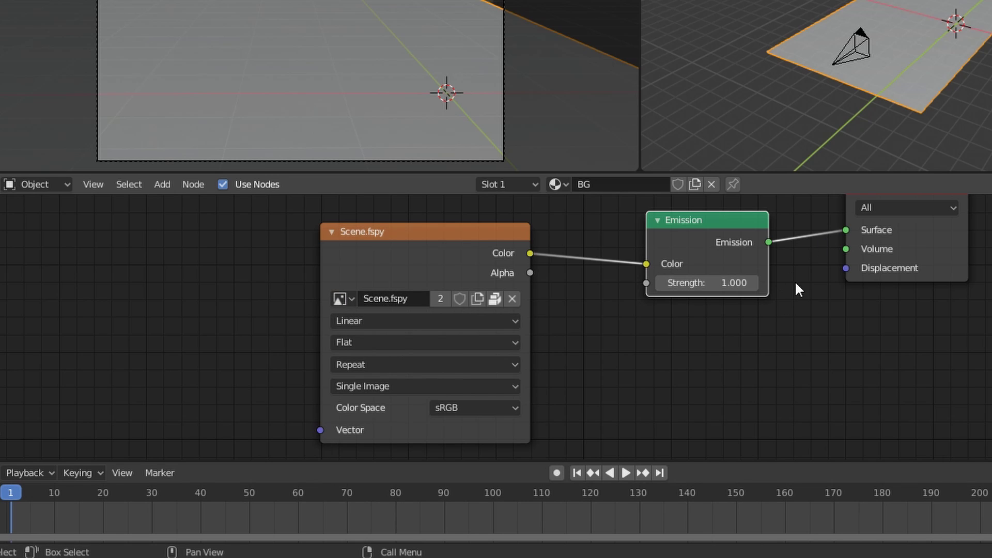
pyautogui.press('Home')
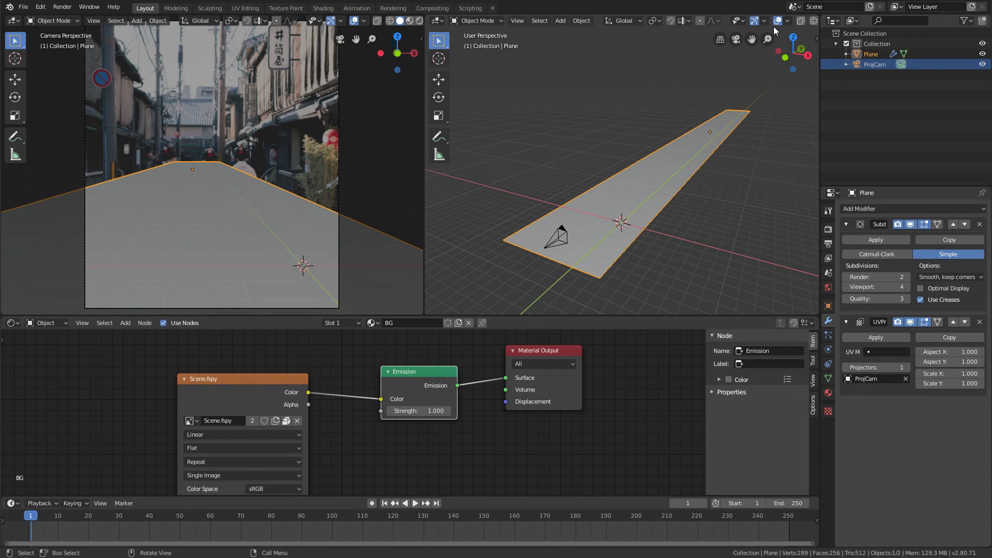
# Switch both the perspective and the camera viewports to LookDev (material preview) shading to show the projected image.
pyautogui.scroll(-3, 773, 25)
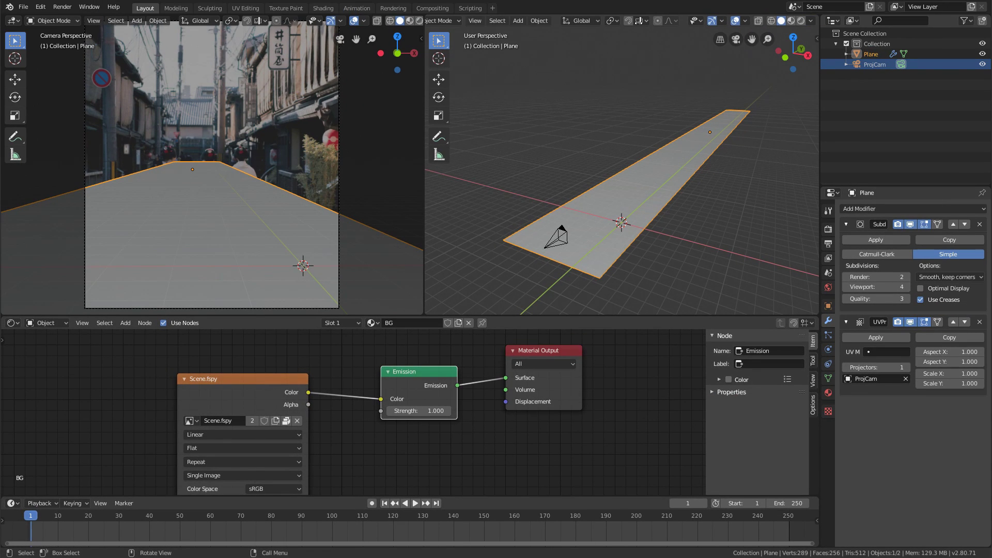
pyautogui.click(791, 21)
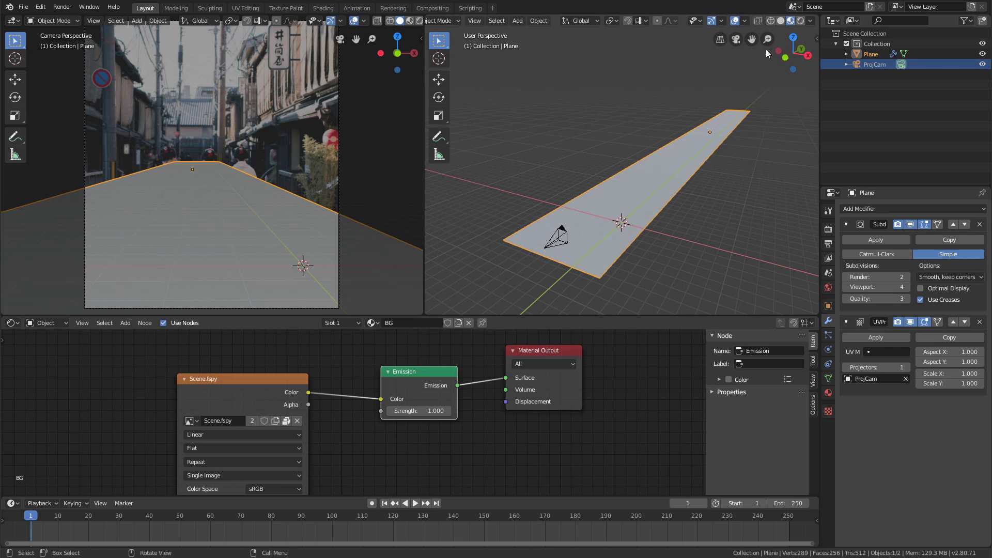
pyautogui.moveTo(687, 140)
pyautogui.mouseDown(button='middle')
pyautogui.moveTo(676, 130)
pyautogui.moveTo(682, 145)
pyautogui.mouseUp(button='middle')
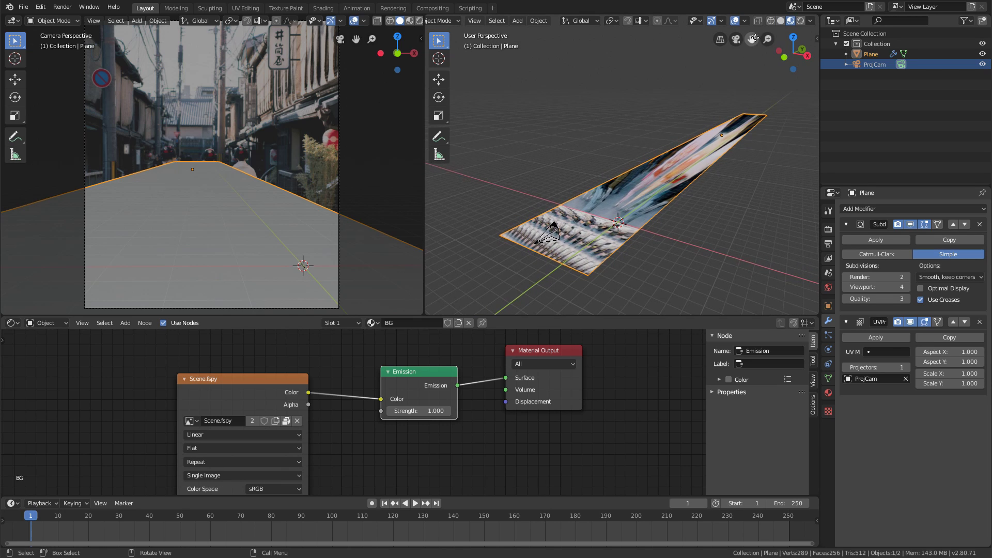
pyautogui.click(409, 21)
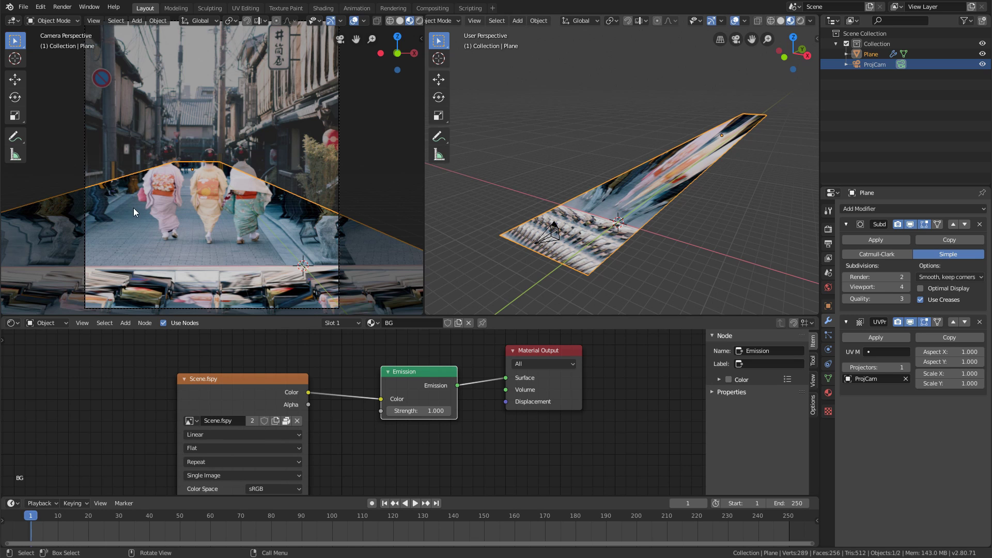
# Raise the viewport subdivisions of the plane's Subdivision Surface modifier to 6 to reduce the projection's distortion.
pyautogui.scroll(5, 171, 181)
pyautogui.scroll(-1, 248, 180)
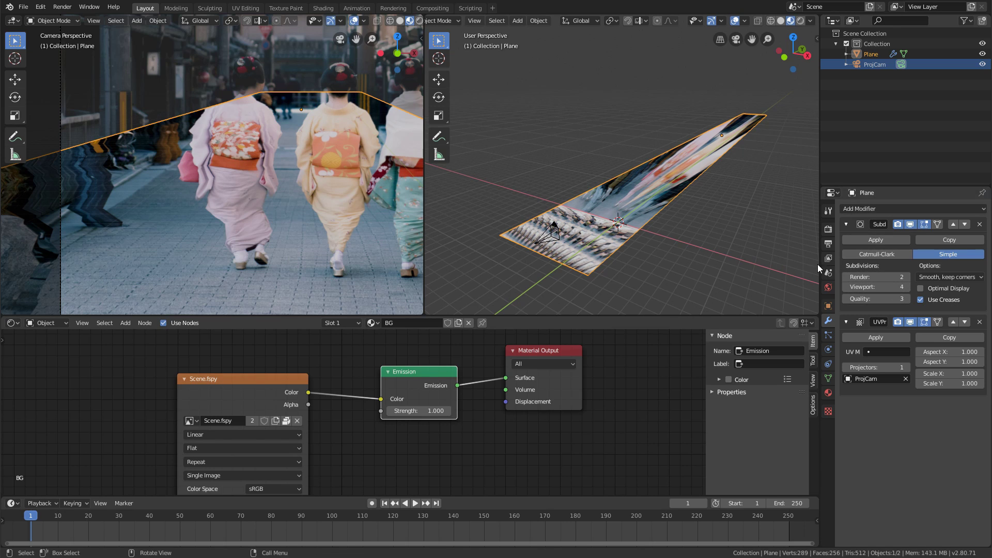
pyautogui.click(906, 287)
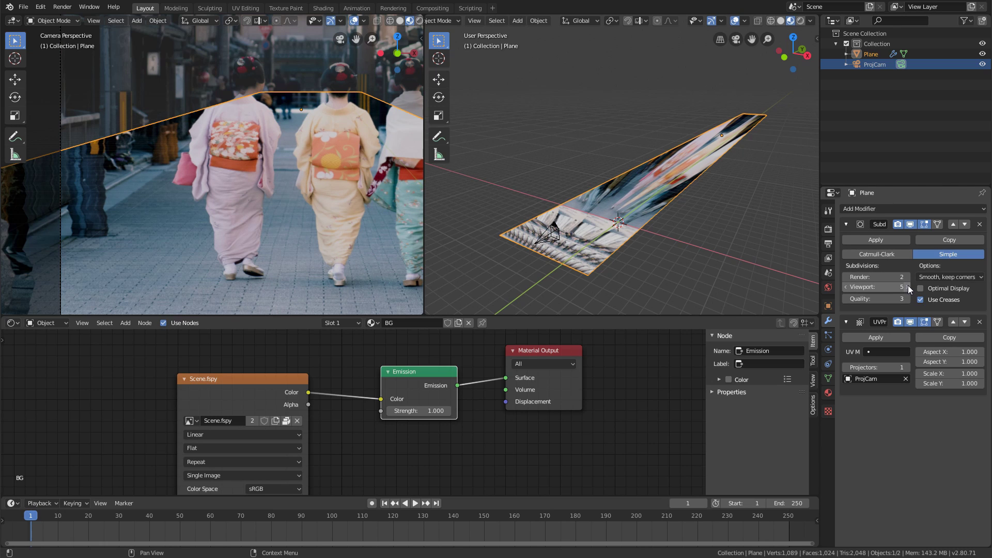
pyautogui.click(907, 286)
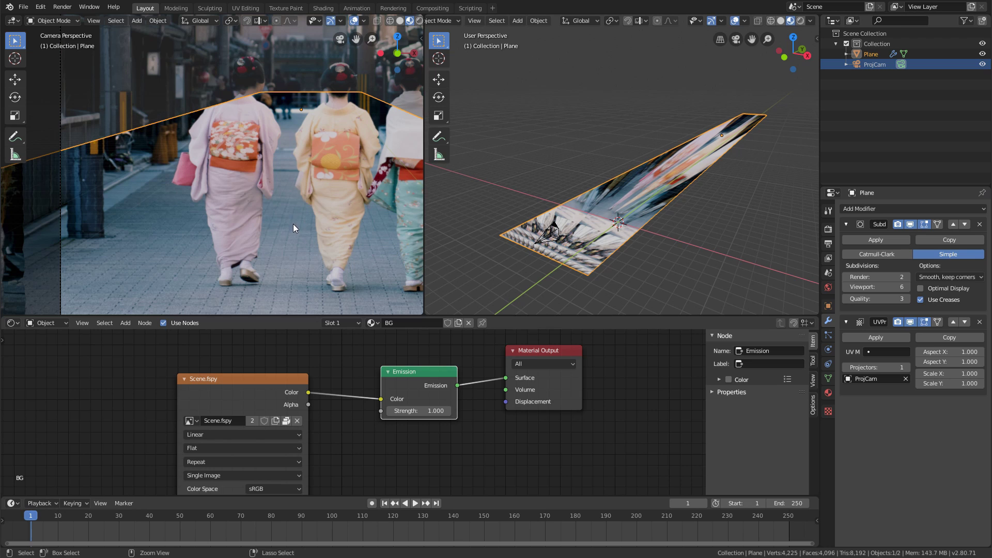
pyautogui.scroll(-3, 294, 223)
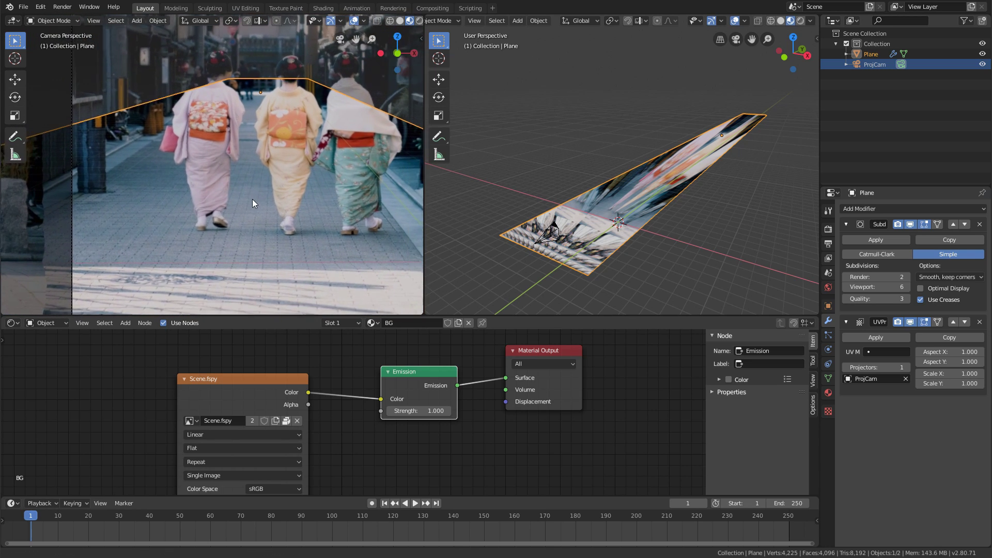
pyautogui.scroll(-2, 280, 210)
# Switch the perspective viewport to wireframe shading and examine the subdivision density of the ground plane.
pyautogui.press('z')
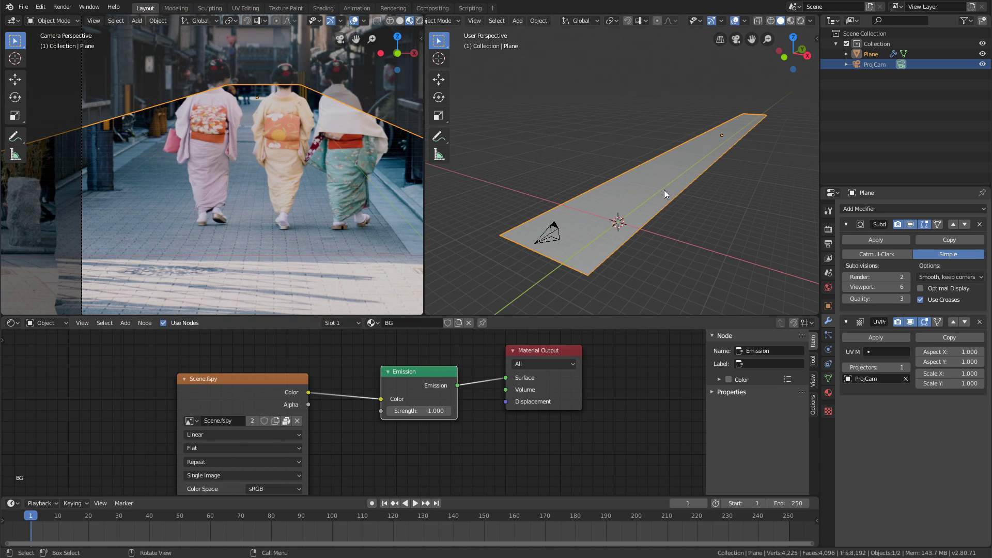
pyautogui.press('z')
pyautogui.scroll(6, 615, 215)
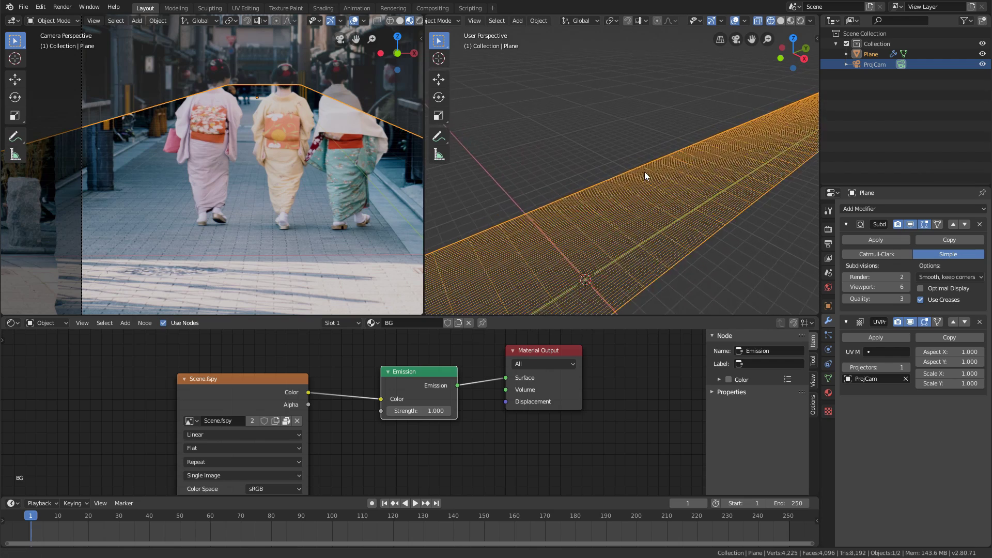
pyautogui.scroll(2, 656, 204)
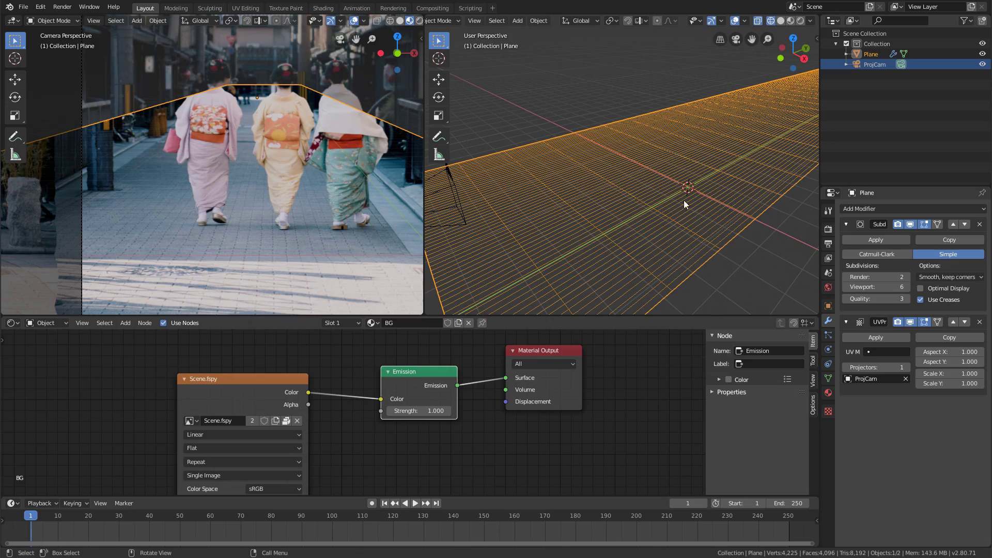
# Add 13 evenly spaced loop cuts across the length of the long ground plane.
pyautogui.scroll(-5, 683, 200)
pyautogui.moveTo(708, 173); pyautogui.dragTo(696, 189, button='middle')
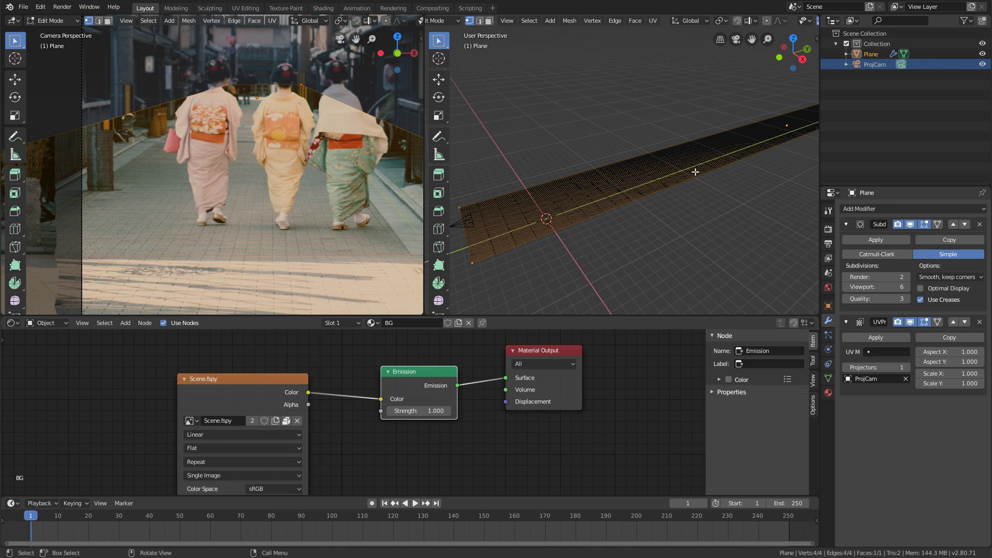
pyautogui.moveTo(693, 173); pyautogui.dragTo(675, 187, button='middle')
pyautogui.hotkey('ctrl', 'space')
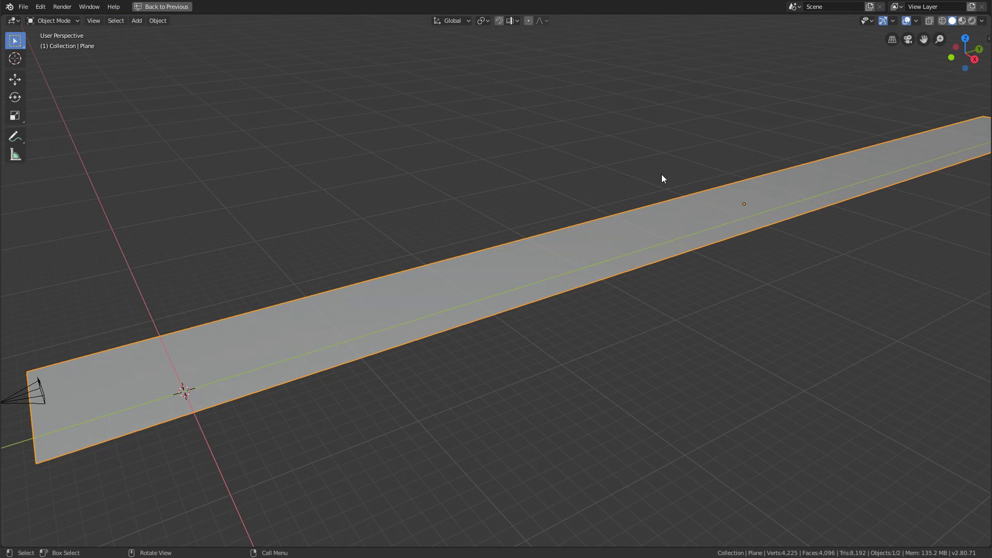
pyautogui.scroll(-2, 615, 263)
pyautogui.moveTo(595, 301); pyautogui.dragTo(574, 244, button='middle')
pyautogui.press('Tab')
pyautogui.hotkey('ctrl', 'r')
pyautogui.scroll(4, 473, 250)
pyautogui.scroll(4, 473, 250)
pyautogui.scroll(2, 473, 250)
pyautogui.scroll(2, 473, 250)
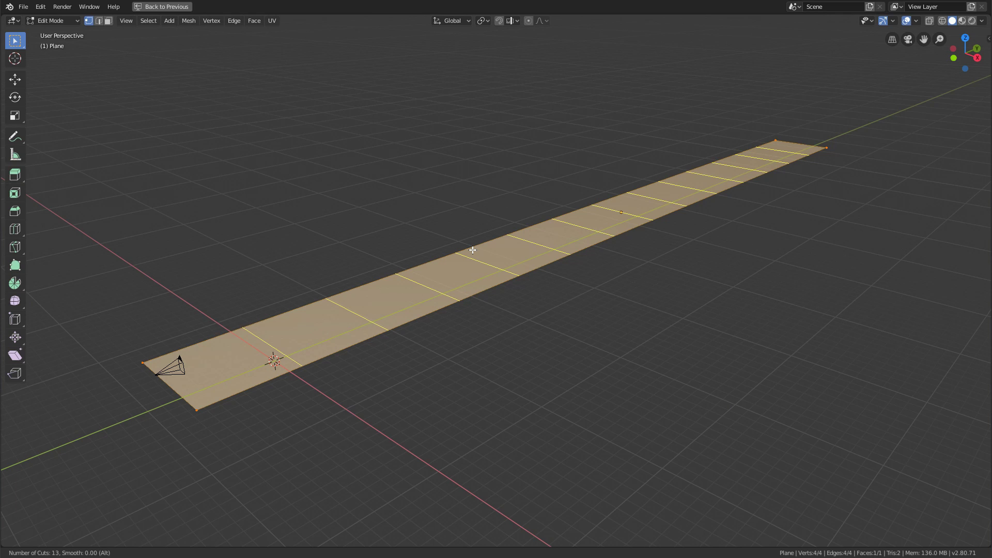
pyautogui.click(472, 250)
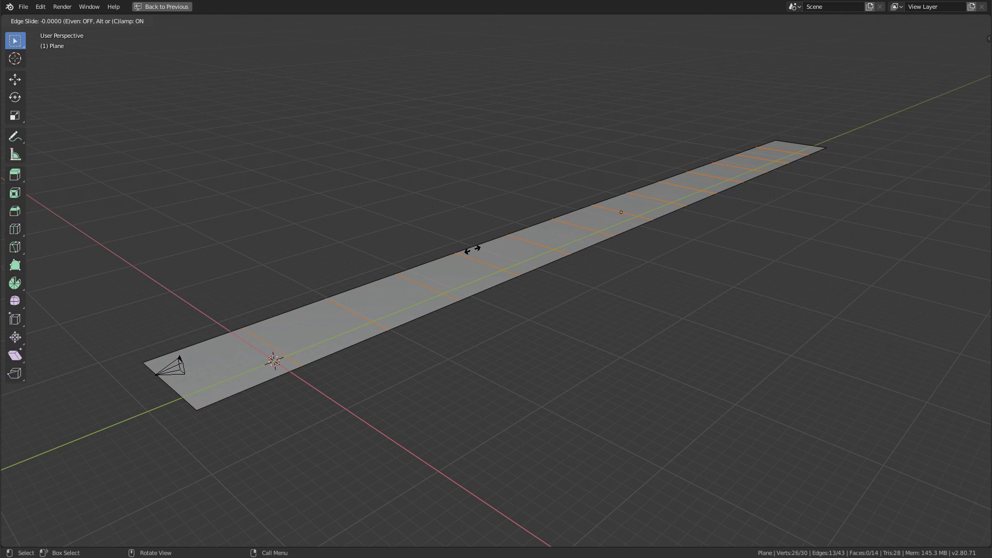
pyautogui.rightClick(508, 211)
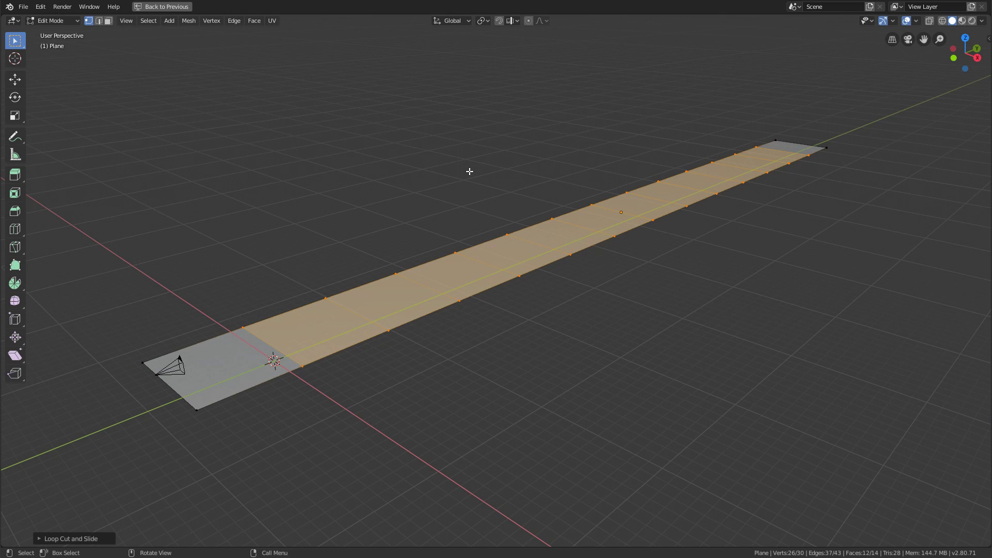
pyautogui.press('Tab')
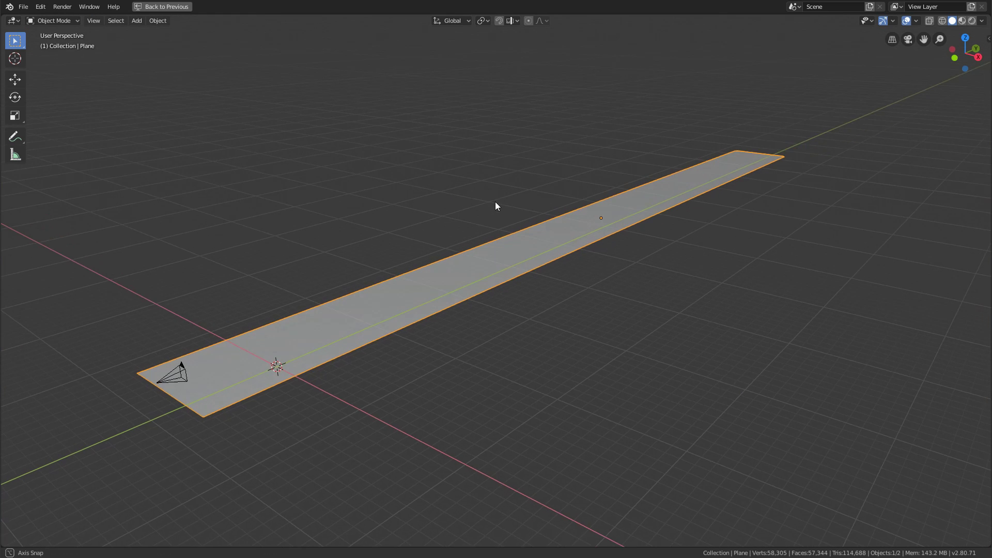
# Lower the Subdivision Surface modifier's viewport subdivisions to 4 and check the ground plane's grid in wireframe shading.
pyautogui.hotkey('ctrl', 'space')
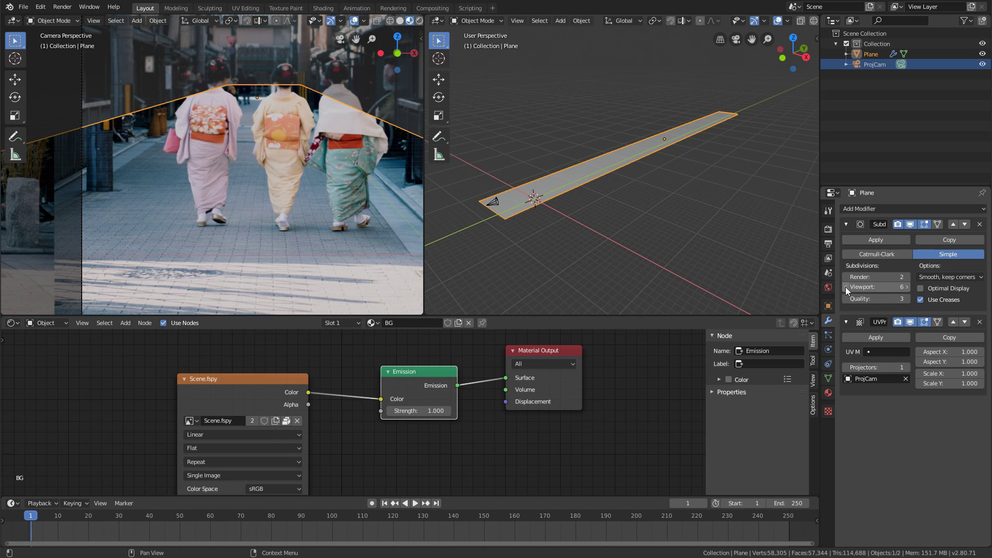
pyautogui.click(845, 287)
pyautogui.click(845, 287)
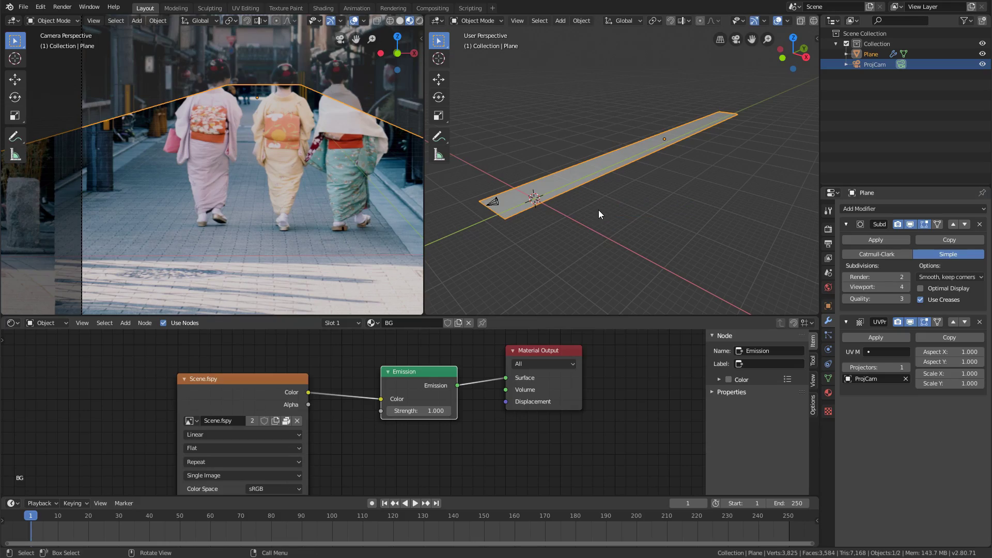
pyautogui.hotkey('shift', 'z')
pyautogui.hotkey('ctrl', 'space')
pyautogui.scroll(6, 603, 240)
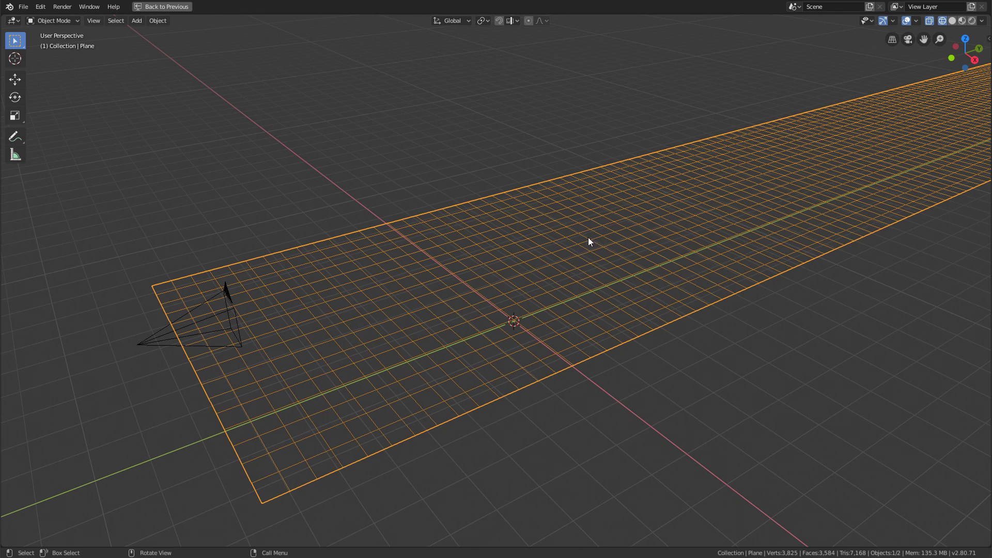
pyautogui.hotkey('ctrl', 'space')
pyautogui.scroll(4, 235, 196)
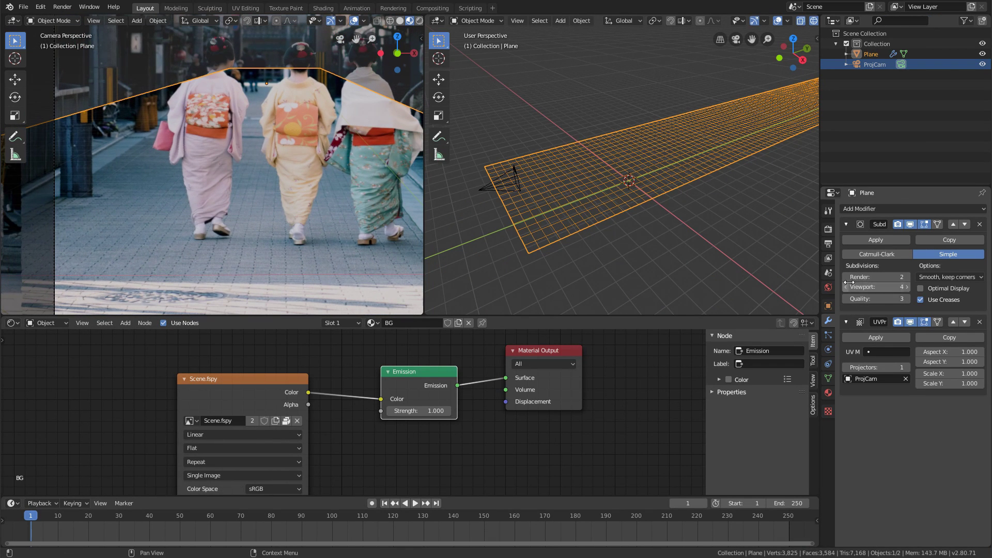
# Set the Subdivision Surface modifier's render subdivisions to 4 to match the viewport level.
pyautogui.click(898, 277)
pyautogui.press('Return')
pyautogui.click(887, 278)
pyautogui.write('4')
pyautogui.press('Return')
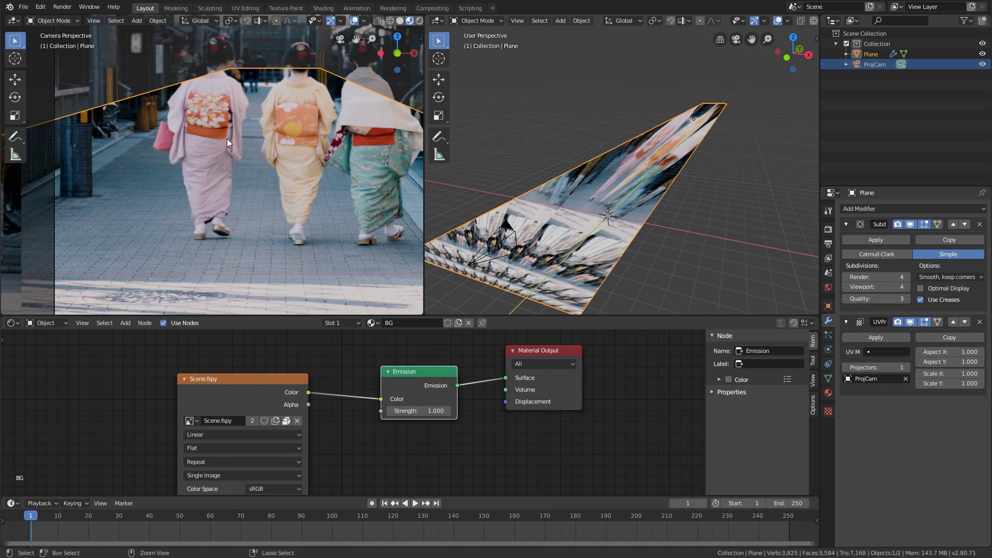
# Raise both the viewport and render subdivisions of the ground plane's Subdivision Surface modifier to 5.
pyautogui.scroll(-2, 216, 172)
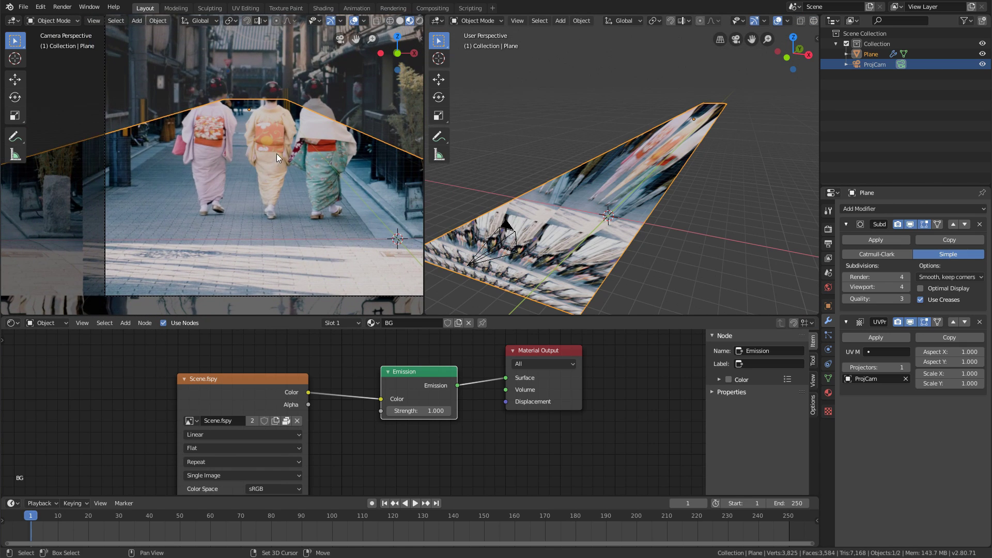
pyautogui.keyDown('shift'); pyautogui.moveTo(276, 153); pyautogui.dragTo(212, 169, button='middle'); pyautogui.keyUp('shift')
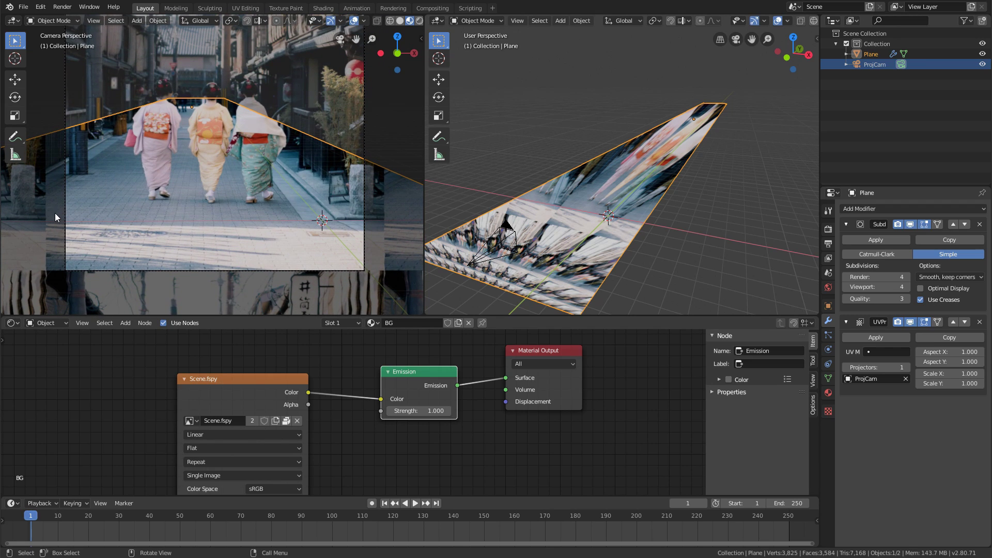
pyautogui.click(907, 286)
pyautogui.click(908, 277)
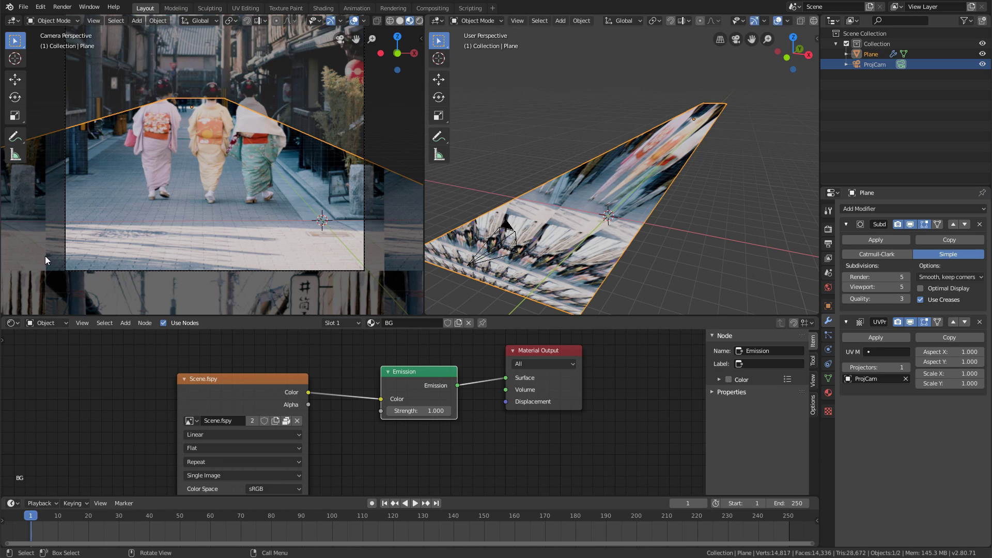
# Temporarily hide the ground plane to compare its projection with the camera's background photo, and unhide it.
pyautogui.keyDown('shift'); pyautogui.moveTo(222, 143); pyautogui.dragTo(227, 169, button='middle'); pyautogui.keyUp('shift')
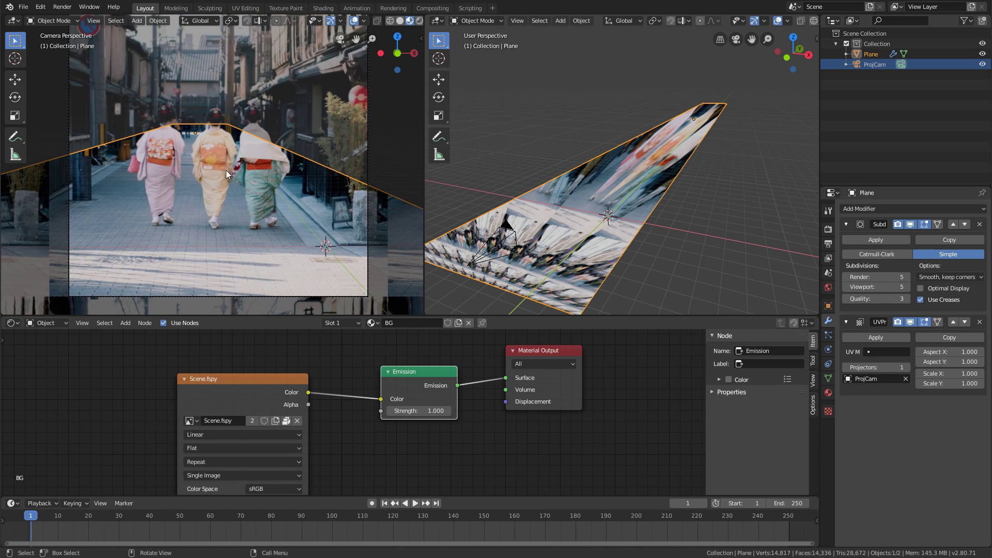
pyautogui.press('h')
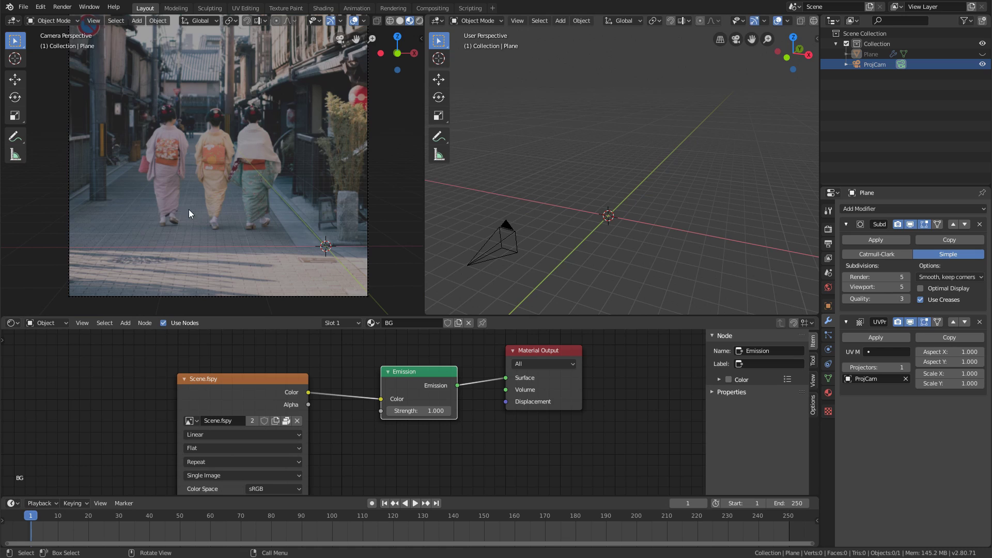
pyautogui.hotkey('alt', 'h')
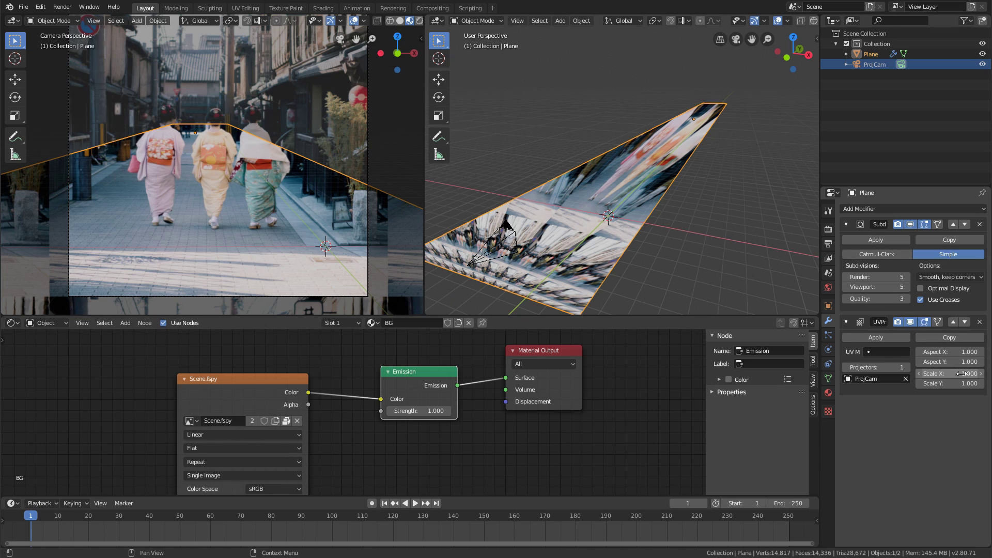
# Set the UV Project modifier's Scale X to 0.883, checking the projected photo against the camera frame's edge.
pyautogui.moveTo(961, 373); pyautogui.dragTo(958, 373)
pyautogui.scroll(5, 309, 248)
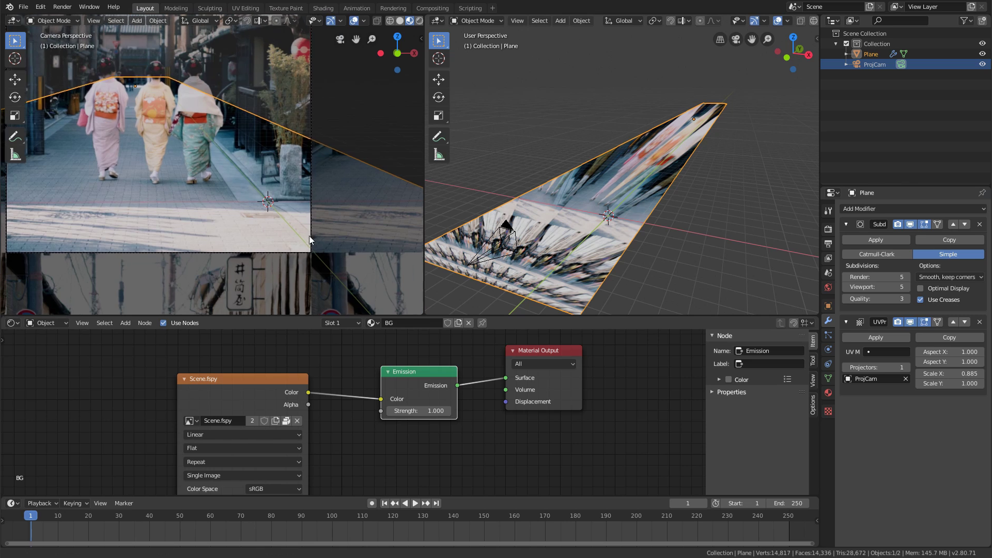
pyautogui.scroll(4, 323, 227)
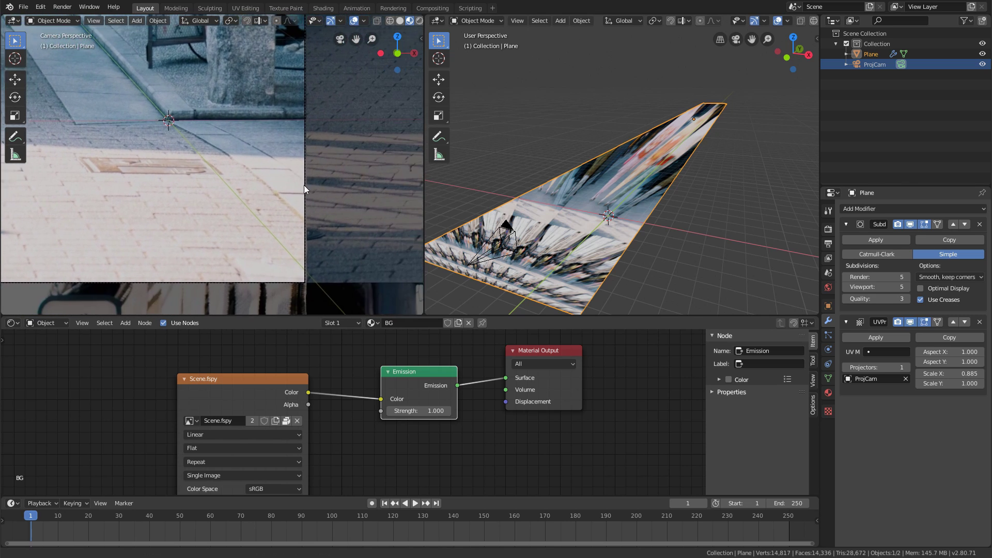
pyautogui.scroll(-6, 218, 120)
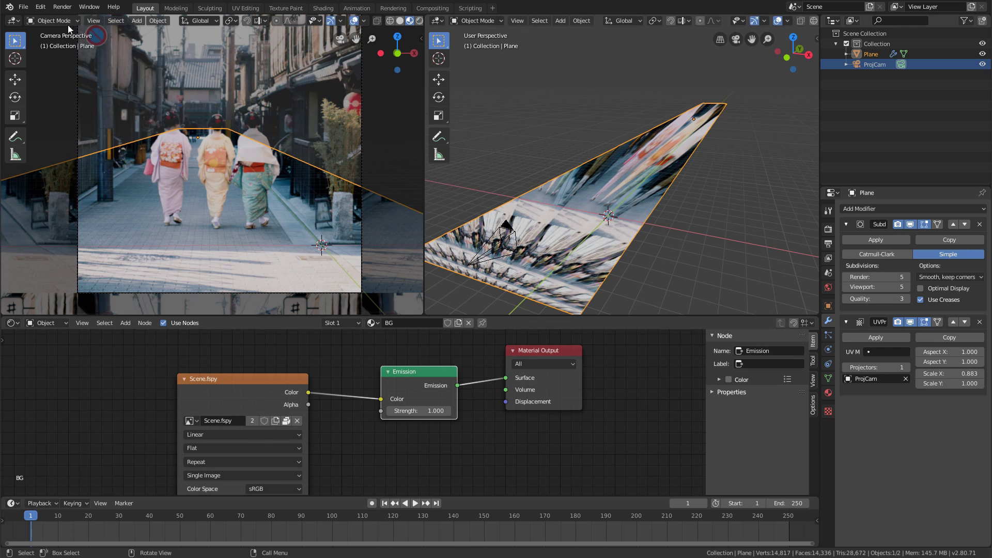
pyautogui.click(23, 7)
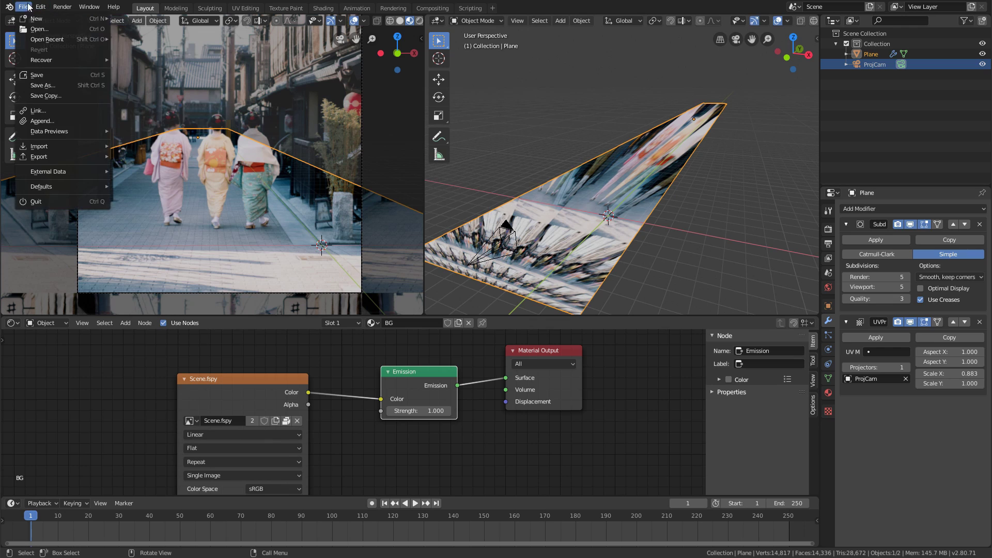
pyautogui.click(50, 86)
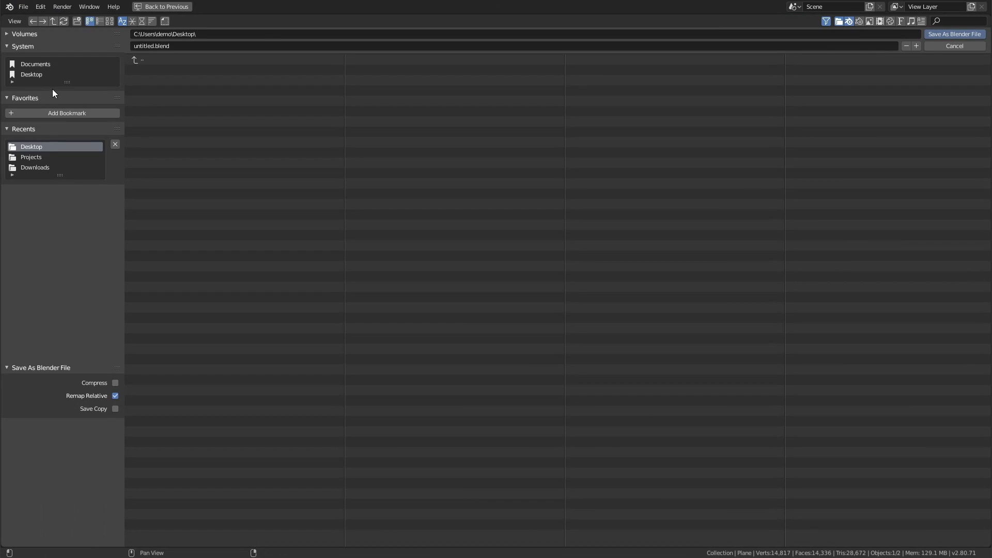
pyautogui.click(217, 48)
pyautogui.press('Escape')
pyautogui.press('Escape')
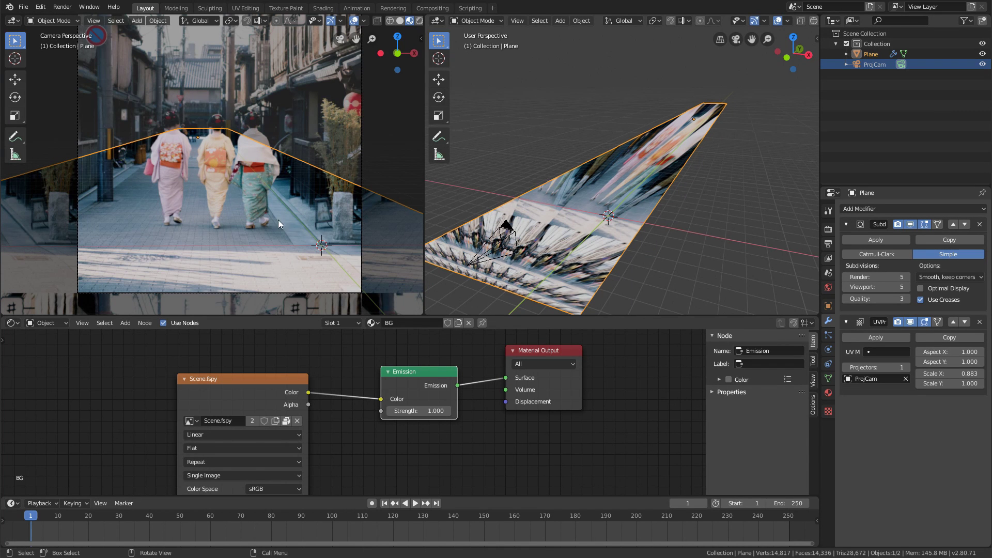
# Add a second mesh plane at the 3D cursor and rotate it 90° about the global X axis.
pyautogui.moveTo(656, 227); pyautogui.dragTo(538, 268, button='middle')
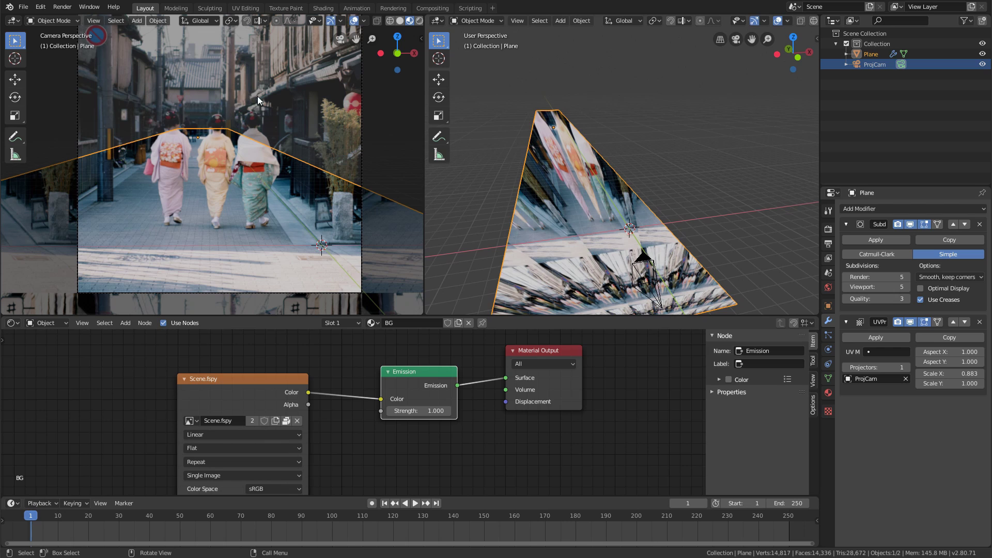
pyautogui.keyDown('shift'); pyautogui.moveTo(244, 107); pyautogui.dragTo(236, 151, button='middle'); pyautogui.keyUp('shift')
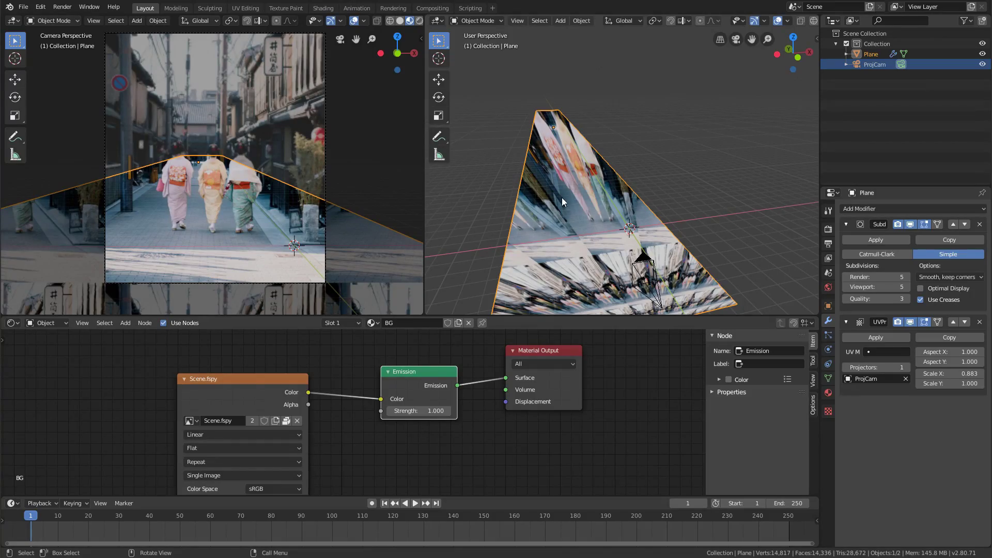
pyautogui.moveTo(562, 197); pyautogui.dragTo(622, 198, button='middle')
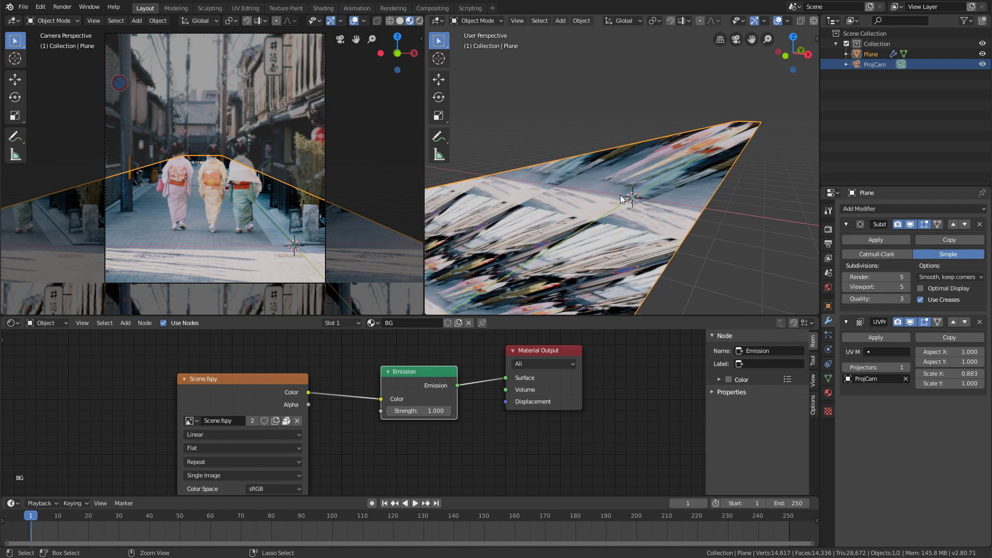
pyautogui.hotkey('shift', 'a')
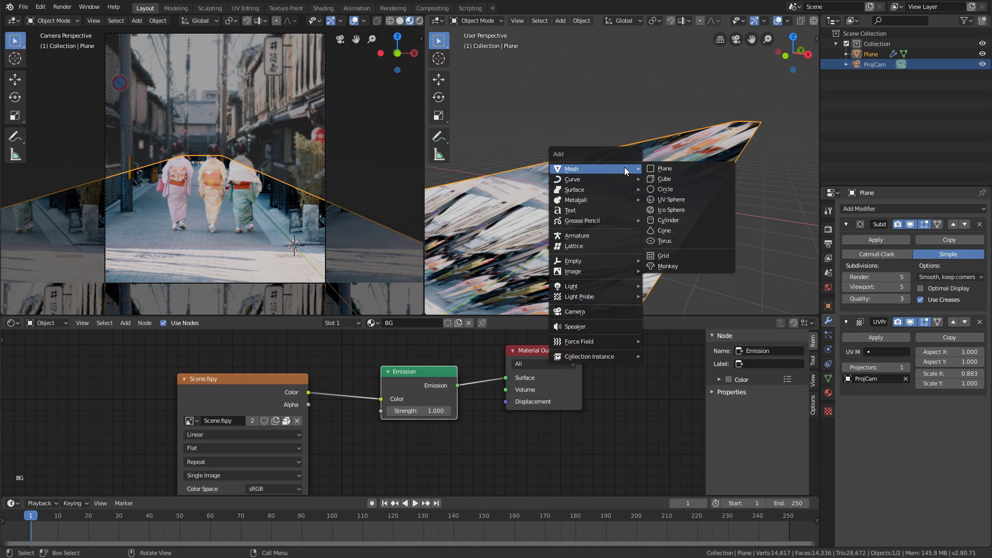
pyautogui.moveTo(621, 169)
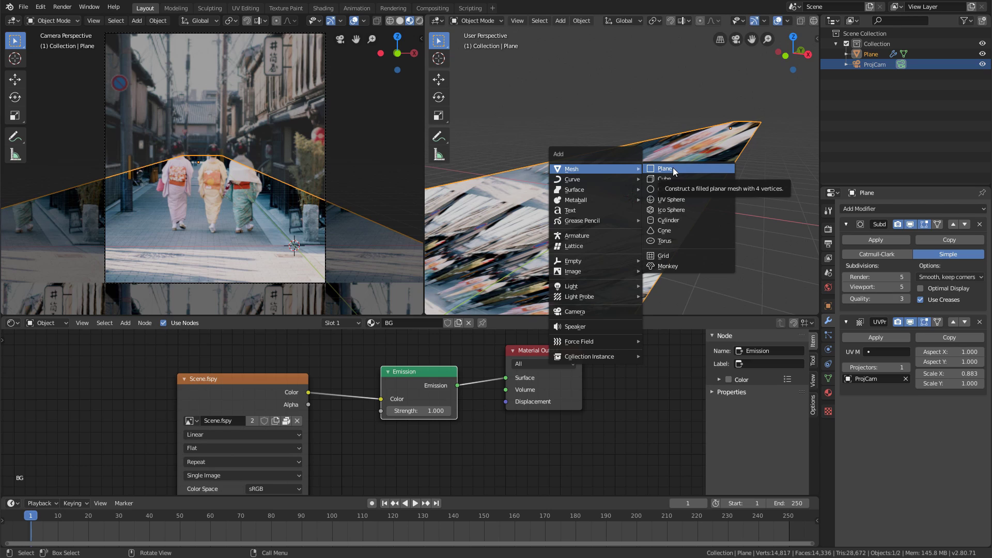
pyautogui.click(673, 168)
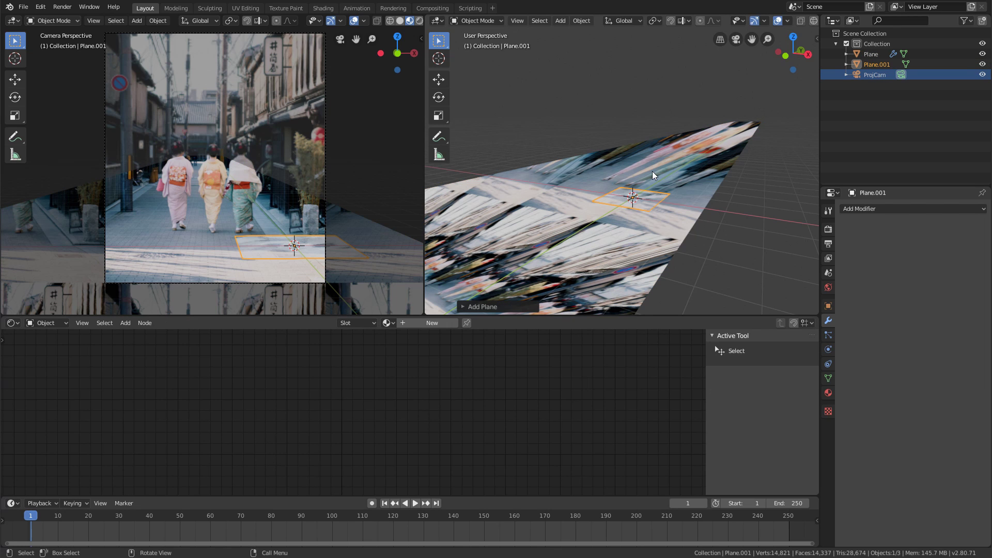
pyautogui.write('rx90')
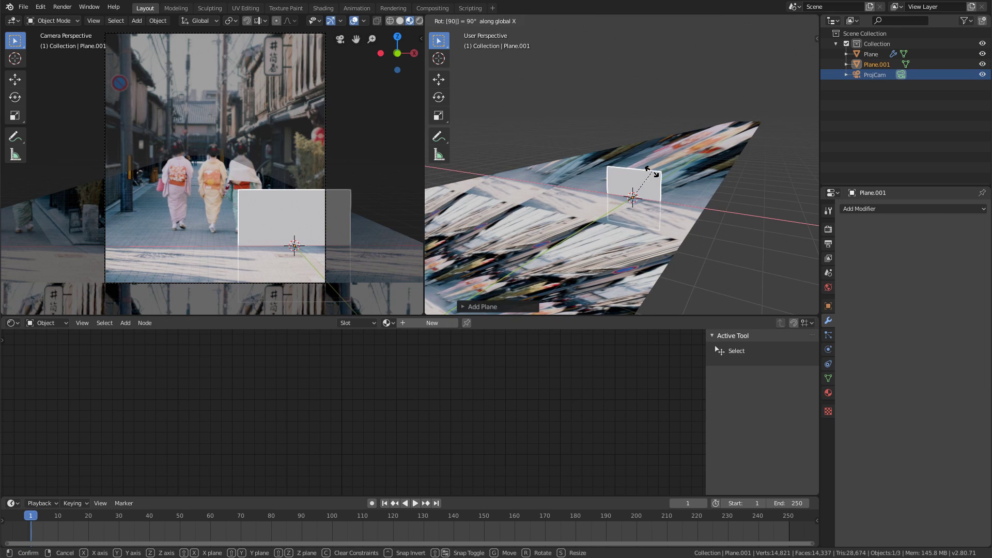
pyautogui.press('Return')
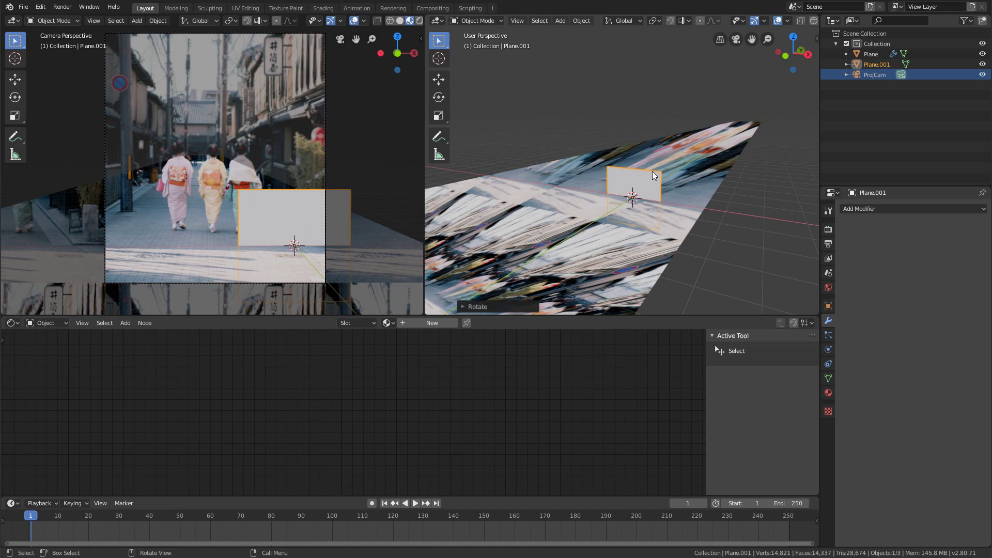
# Move the upright plane up 1 unit along Z and set its origin to the 3D cursor.
pyautogui.write('gz1')
pyautogui.press('Return')
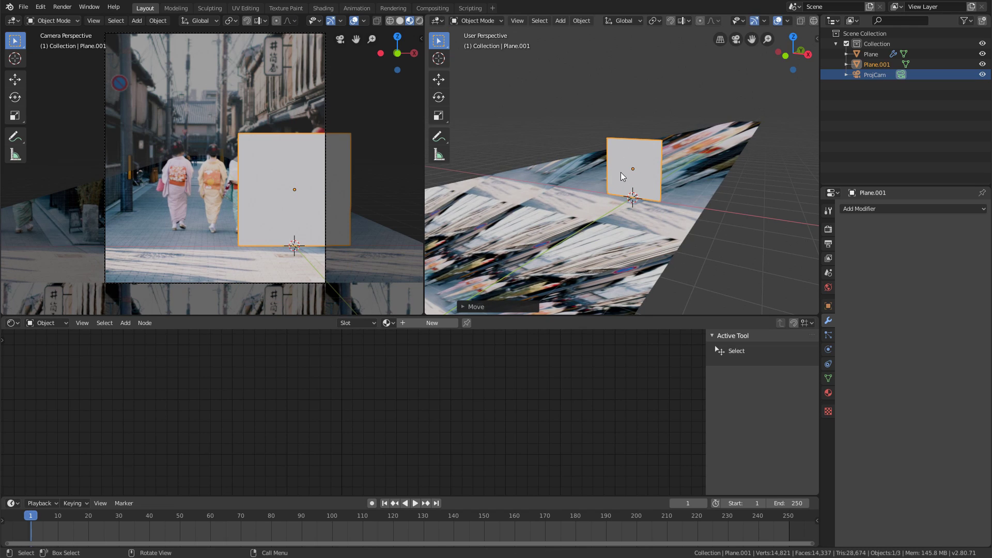
pyautogui.click(581, 20)
pyautogui.moveTo(599, 44)
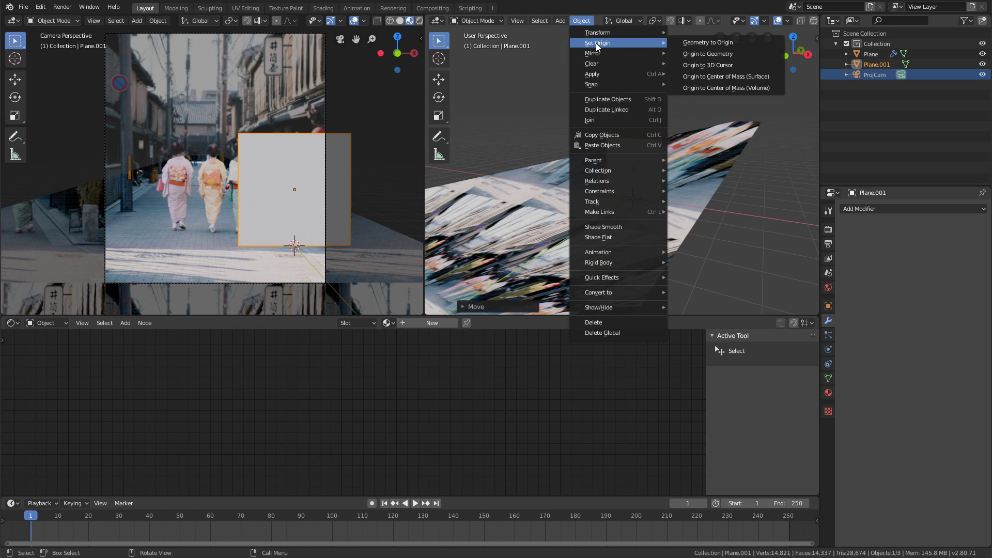
pyautogui.click(737, 64)
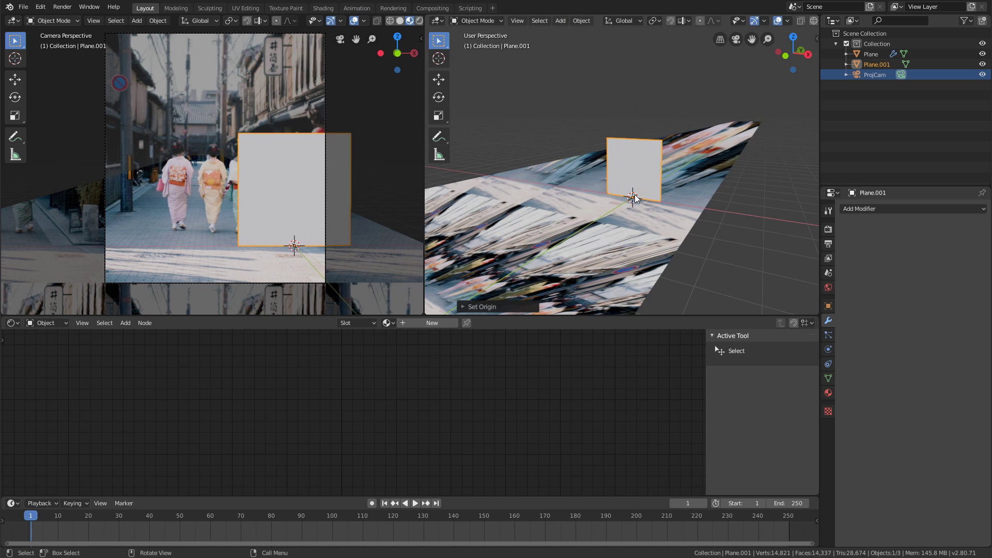
# Examine up close where the upright plane's lower edge meets the projected ground at the 3D cursor.
pyautogui.scroll(10, 635, 197)
pyautogui.scroll(2, 650, 172)
pyautogui.hotkey('ctrl', 'space')
pyautogui.moveTo(577, 313); pyautogui.dragTo(574, 305, button='middle')
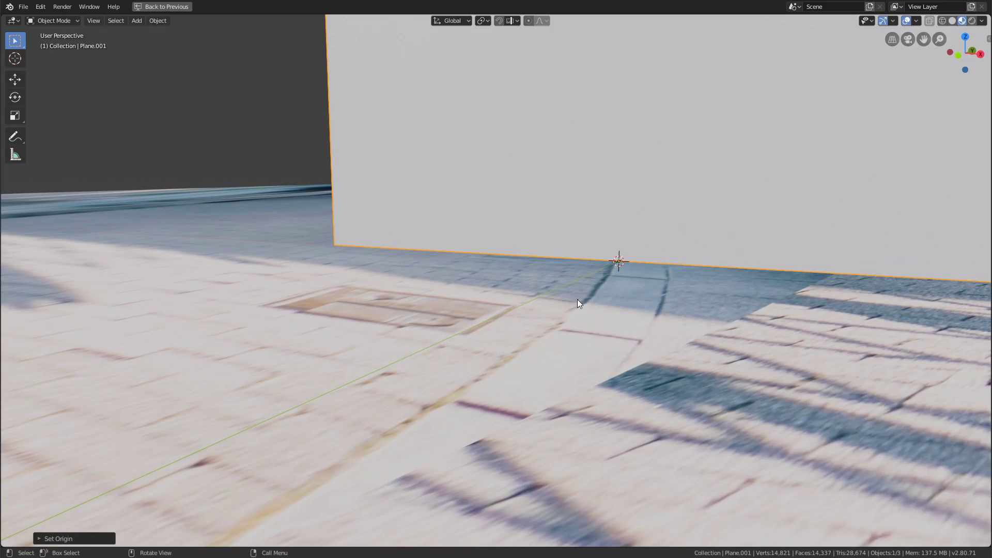
pyautogui.scroll(-10, 655, 256)
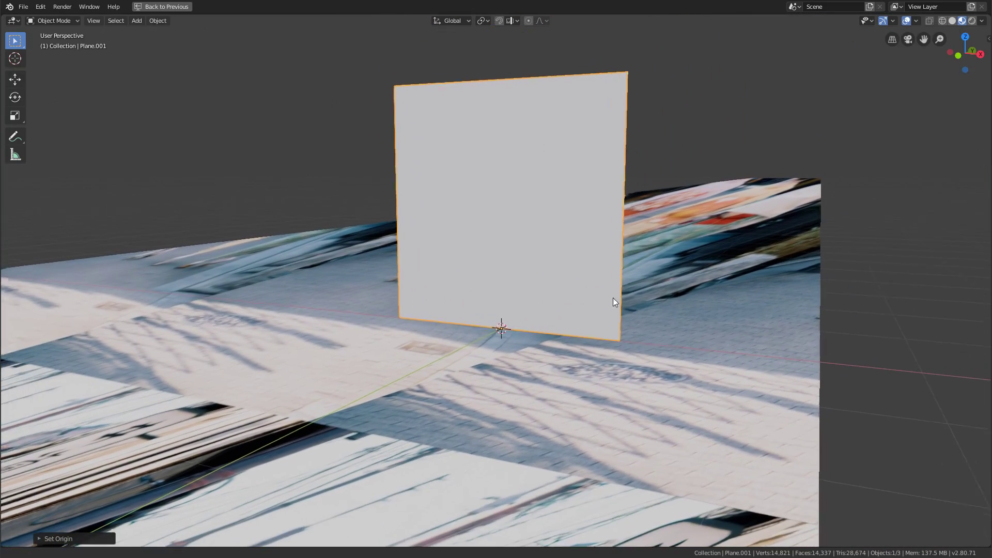
pyautogui.press('s')
pyautogui.press('Escape')
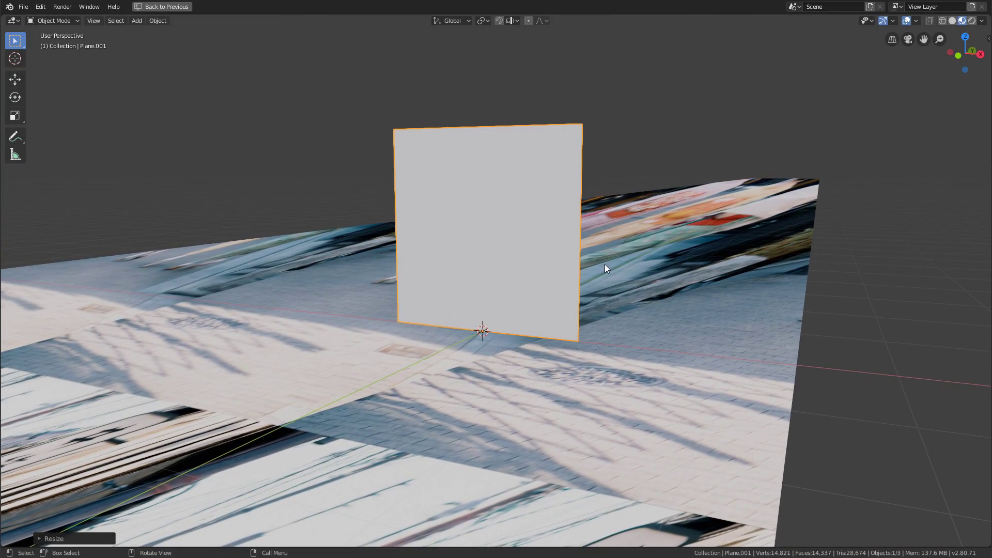
pyautogui.moveTo(644, 238); pyautogui.dragTo(537, 304, button='middle')
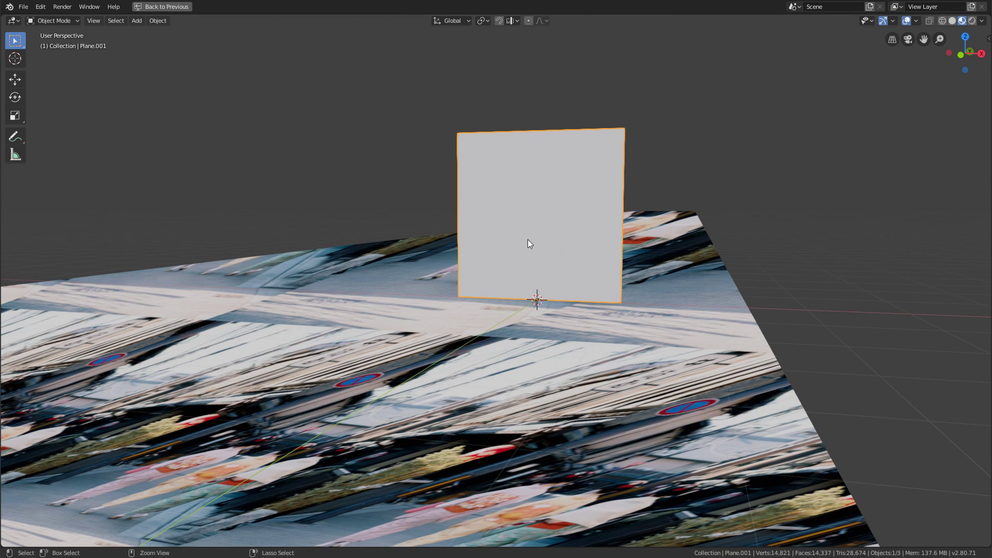
# Add a Subdivision Surface modifier to the upright plane, using Simple subdivision with 2 viewport levels.
pyautogui.hotkey('ctrl', 'space')
pyautogui.click(872, 207)
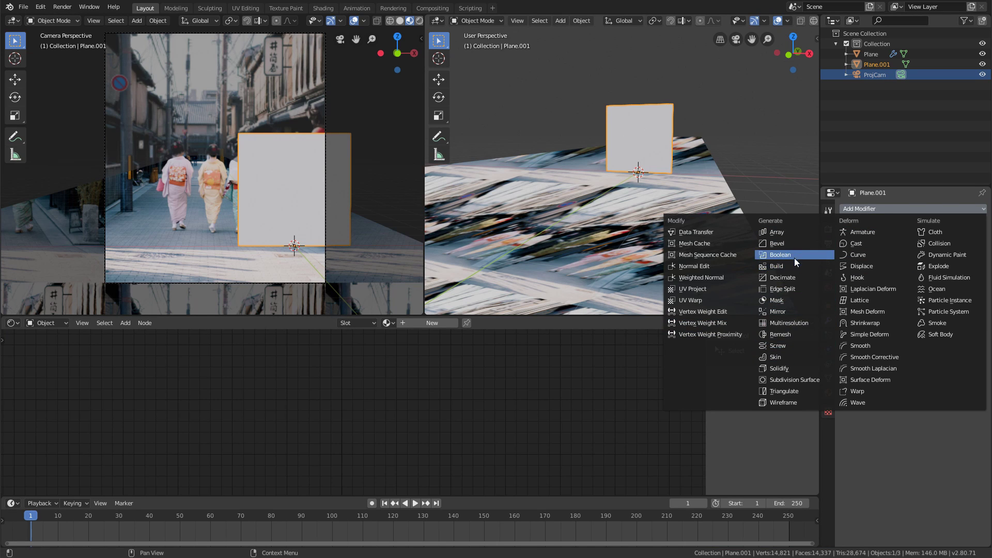
pyautogui.click(801, 379)
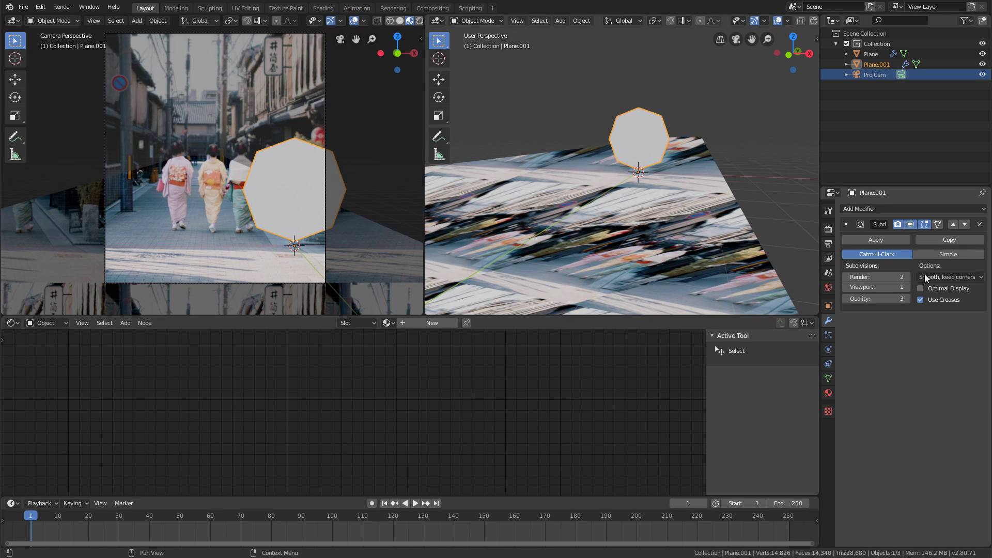
pyautogui.click(931, 256)
pyautogui.click(905, 287)
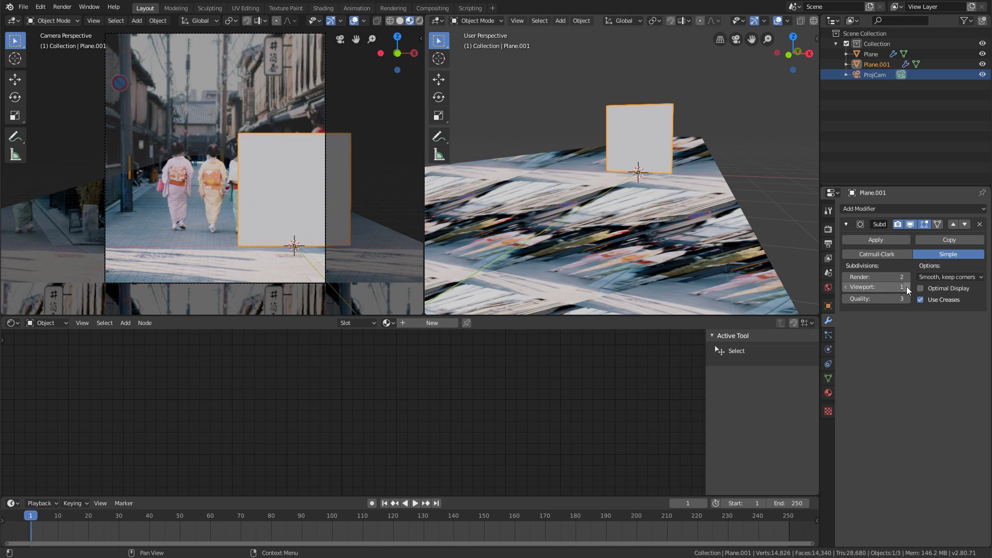
# Add a UV Project modifier to the upright plane with ProjCam as its projector.
pyautogui.click(857, 210)
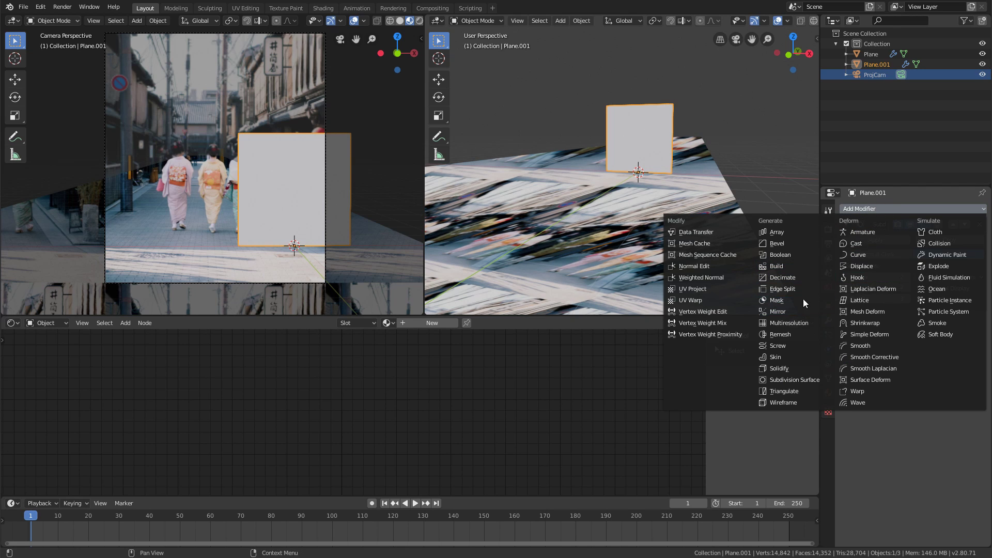
pyautogui.click(716, 288)
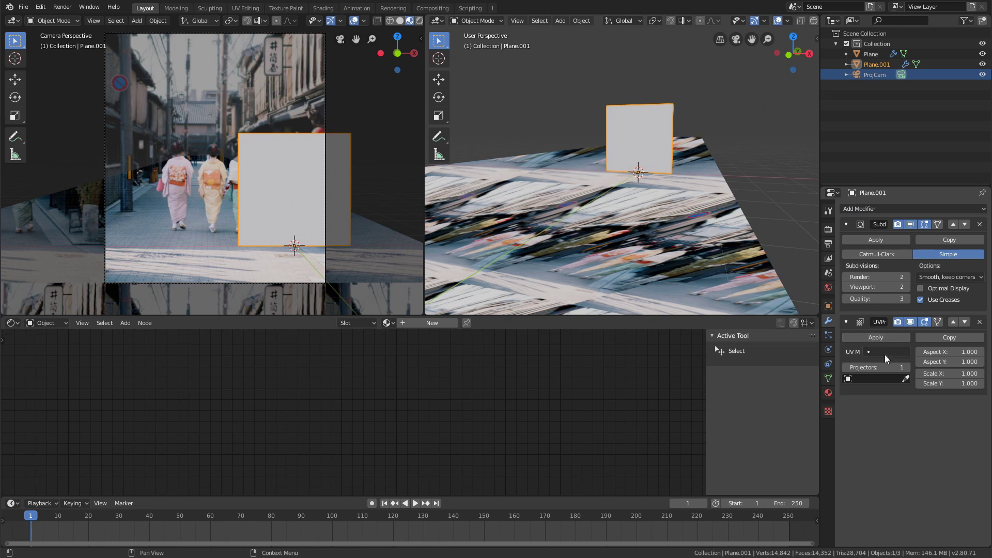
pyautogui.click(861, 379)
pyautogui.click(860, 404)
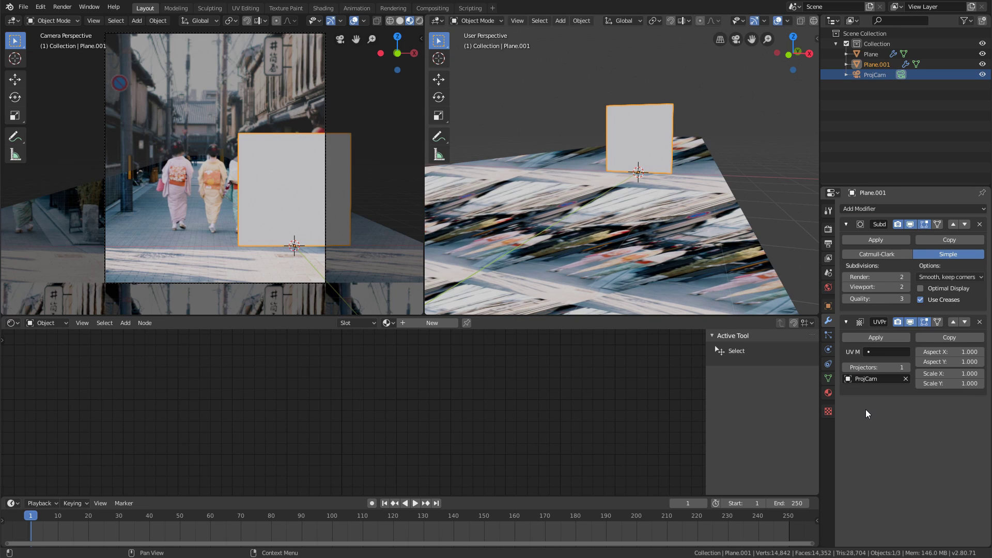
# Assign the existing BG material with the projected photo to the upright plane.
pyautogui.click(388, 323)
pyautogui.click(413, 349)
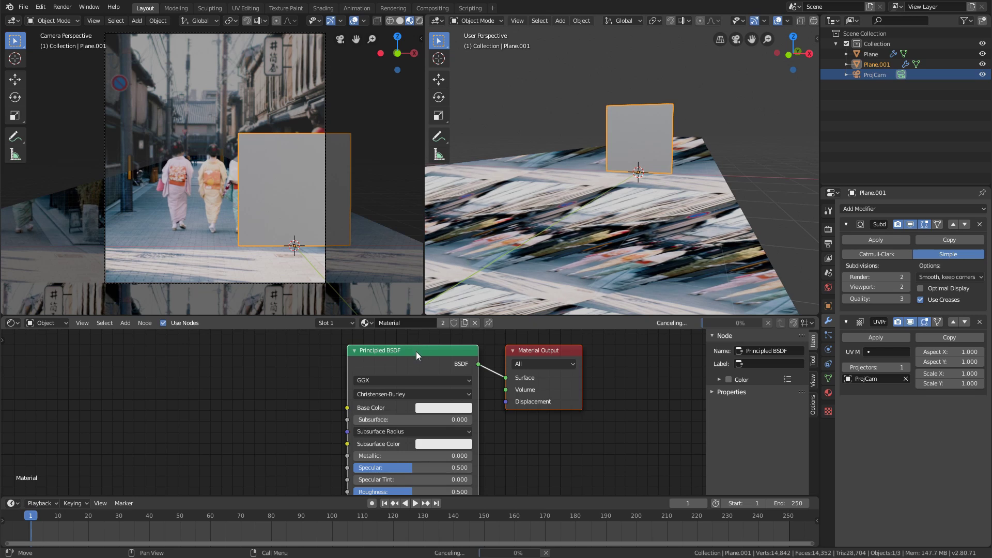
pyautogui.moveTo(559, 225); pyautogui.dragTo(516, 298, button='middle')
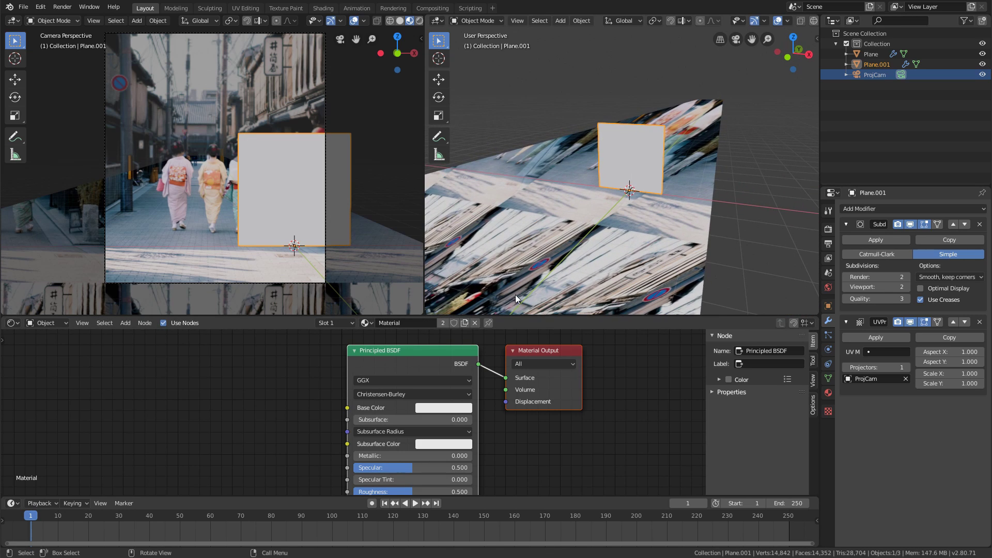
pyautogui.click(367, 323)
pyautogui.click(379, 338)
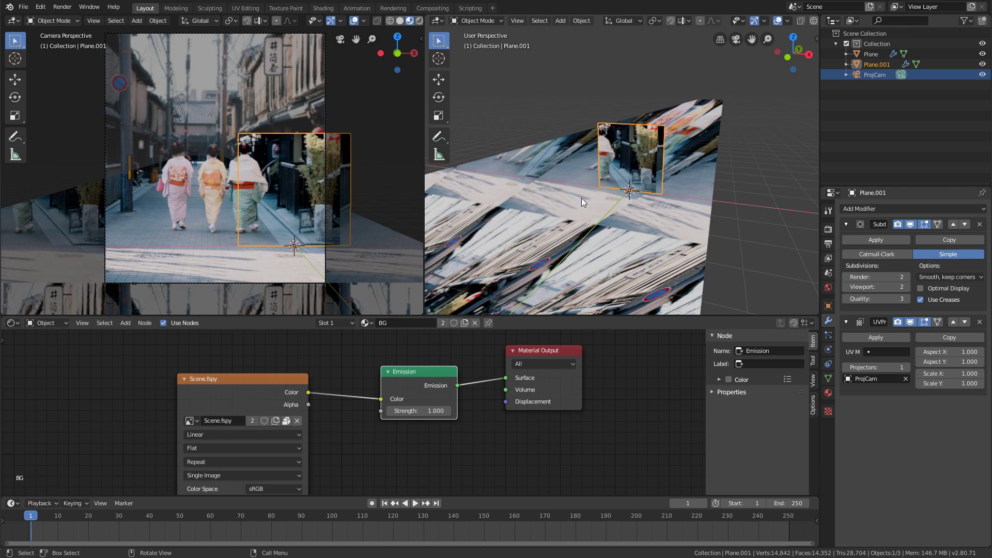
# Rename the upright plane as Card, leaving it in its original position.
pyautogui.press('g')
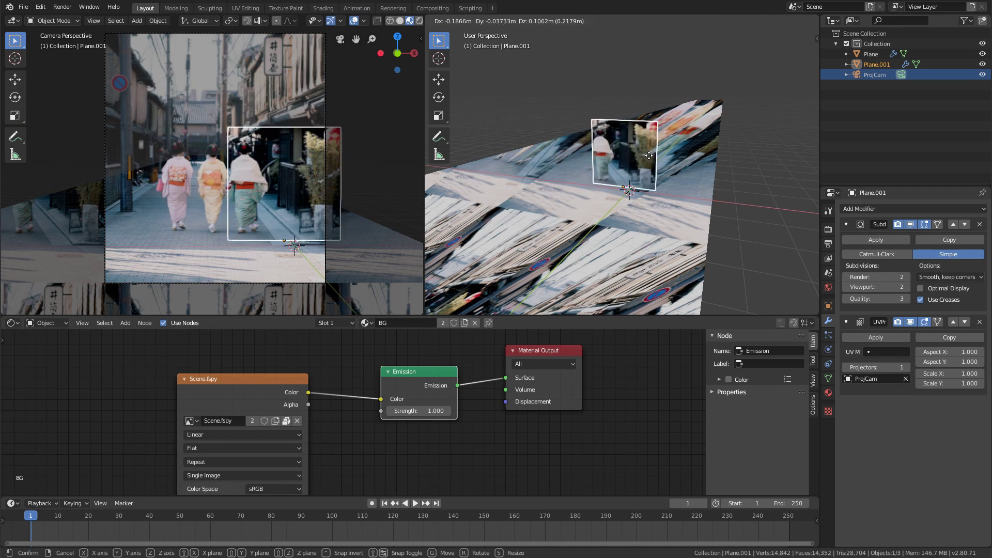
pyautogui.click(629, 159)
pyautogui.press('F2')
pyautogui.write('Car')
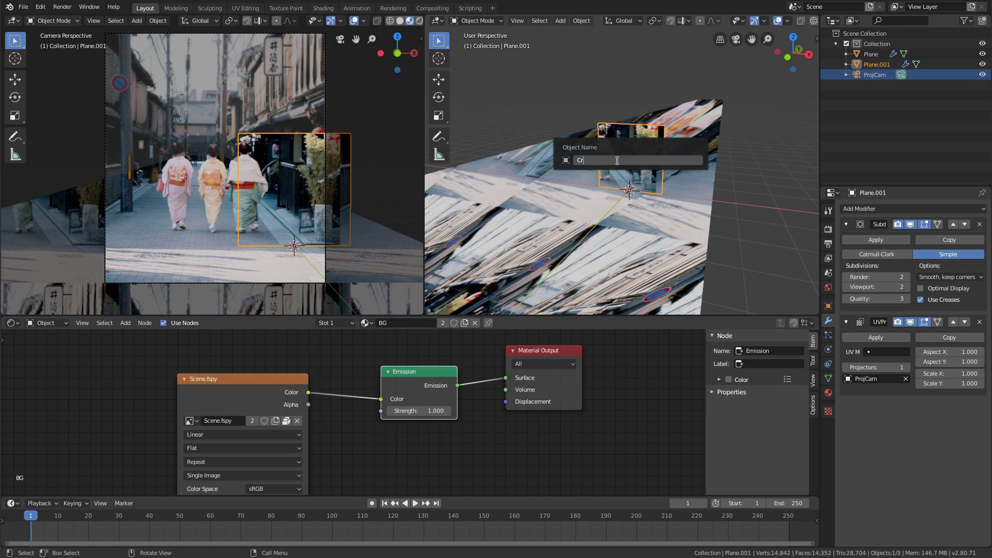
pyautogui.write('d')
pyautogui.press('Return')
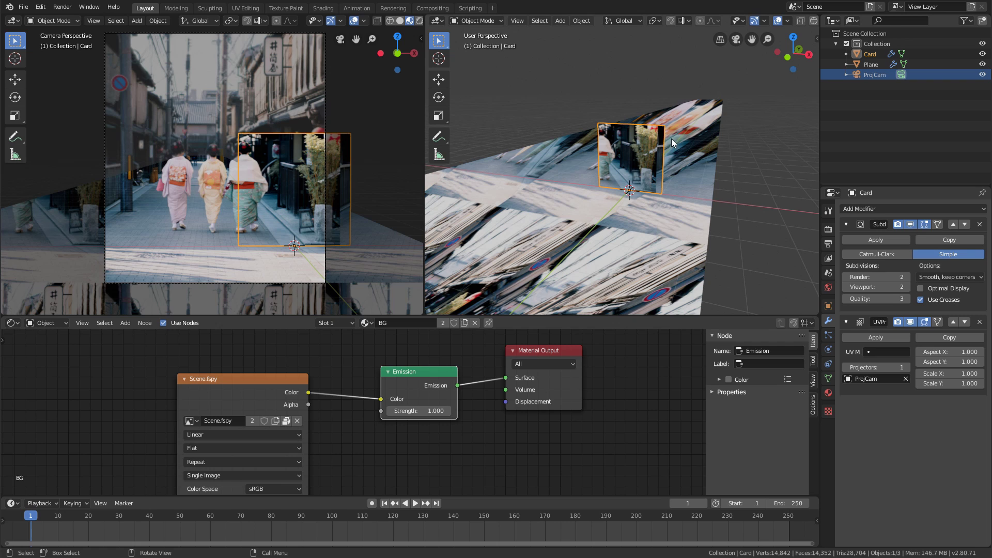
# Duplicate the Card plane in place and hide the original.
pyautogui.moveTo(652, 153)
pyautogui.mouseDown(button='middle')
pyautogui.moveTo(663, 182)
pyautogui.moveTo(661, 154)
pyautogui.moveTo(676, 154)
pyautogui.moveTo(663, 172)
pyautogui.moveTo(662, 152)
pyautogui.mouseUp(button='middle')
pyautogui.scroll(4, 663, 182)
pyautogui.hotkey('shift', 'd')
pyautogui.rightClick(655, 139)
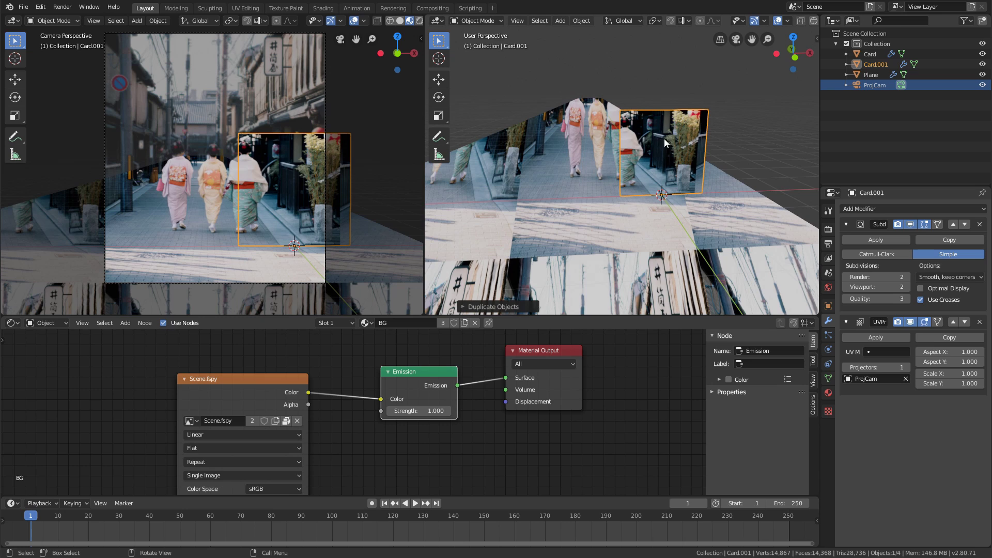
pyautogui.click(857, 53)
pyautogui.click(980, 55)
# Rotate the duplicated card 90° about the global Z axis.
pyautogui.click(675, 145)
pyautogui.moveTo(681, 160); pyautogui.dragTo(702, 165, button='middle')
pyautogui.write('rz90')
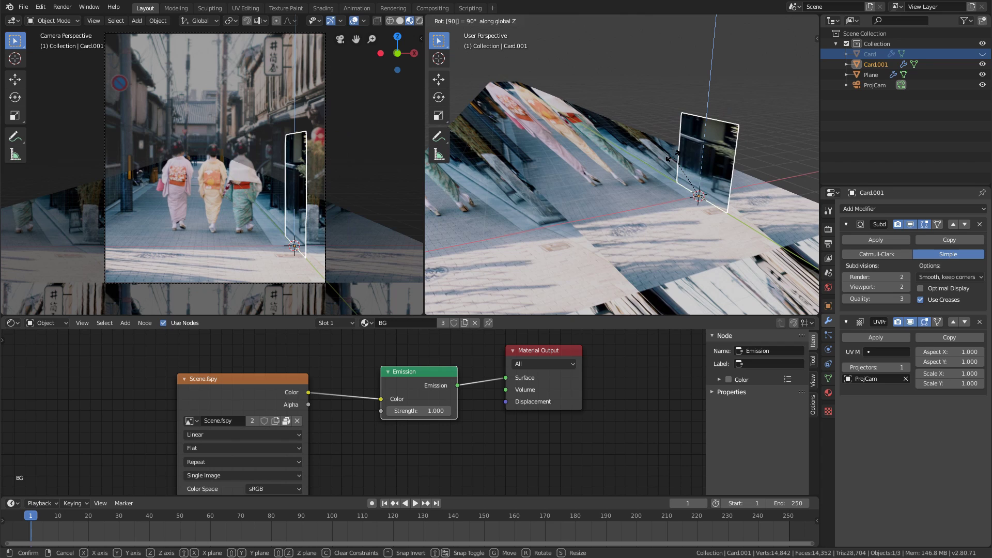
pyautogui.press('Return')
# Stretch the rotated card along global Y and move it back down the street from the 3D cursor.
pyautogui.moveTo(568, 231); pyautogui.dragTo(687, 217, button='middle')
pyautogui.click(722, 195)
pyautogui.press('g')
pyautogui.press('y')
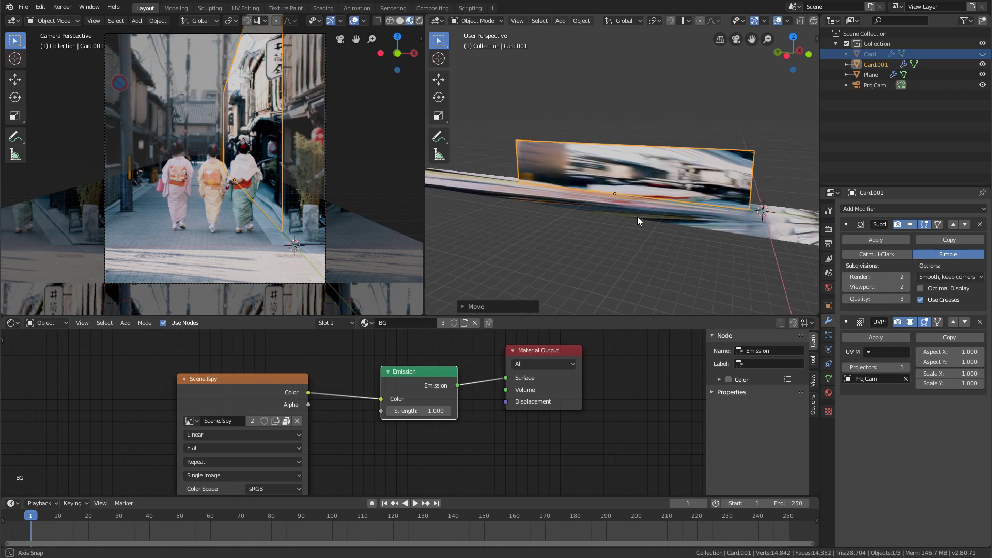
pyautogui.click(652, 175)
# Scale and shift the wall card along global Y until its near edge meets the 3D cursor.
pyautogui.press('s')
pyautogui.press('y')
pyautogui.click(645, 171)
pyautogui.press('g')
pyautogui.press('y')
pyautogui.click(627, 172)
pyautogui.moveTo(627, 171); pyautogui.dragTo(697, 173, button='middle')
pyautogui.moveTo(697, 173)
pyautogui.keyDown('shift'); pyautogui.mouseDown(button='middle')
pyautogui.moveTo(705, 192)
pyautogui.moveTo(669, 175)
pyautogui.moveTo(642, 191)
pyautogui.moveTo(684, 182)
pyautogui.mouseUp(button='middle'); pyautogui.keyUp('shift')
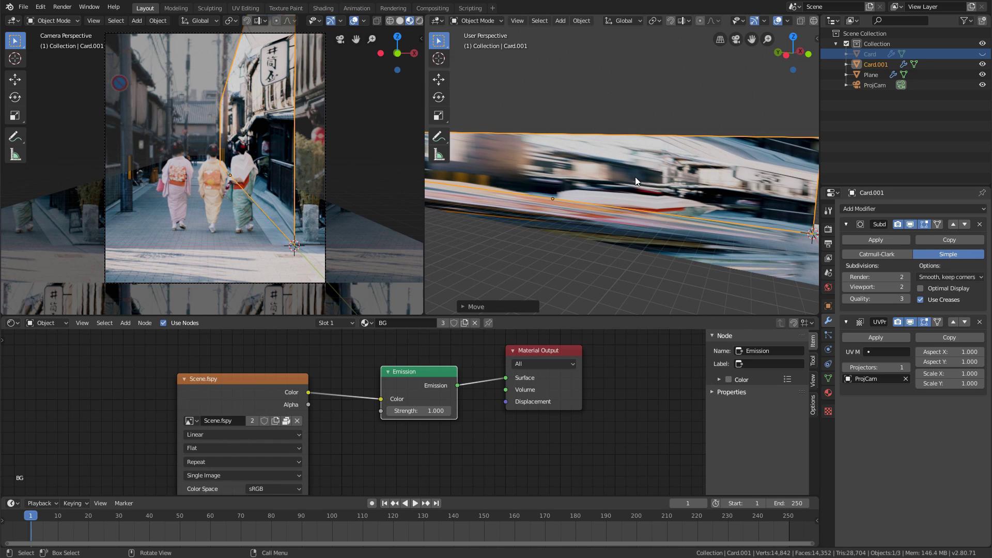
pyautogui.moveTo(702, 171); pyautogui.dragTo(695, 172, button='middle')
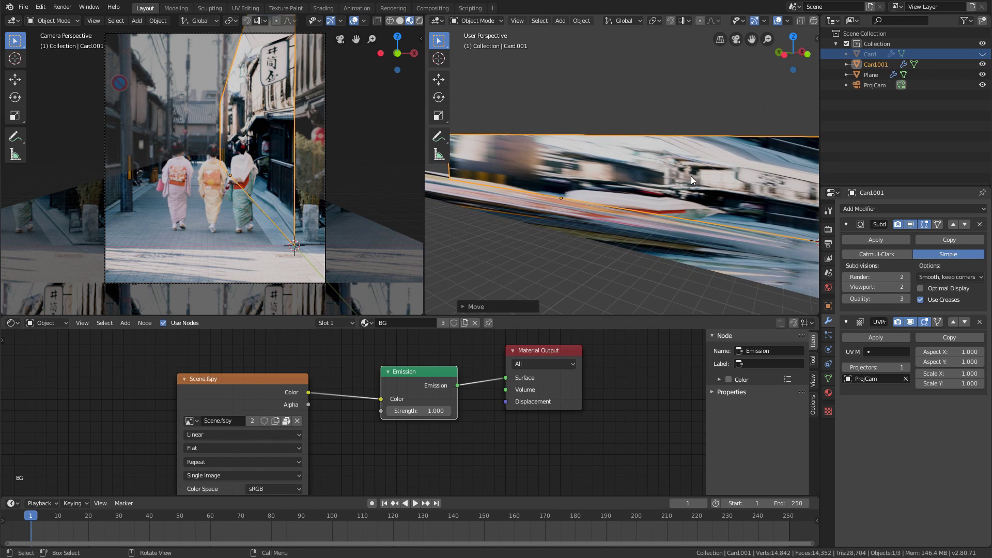
# Divide the wall card along its length with five evenly spaced vertical loop cuts.
pyautogui.hotkey('ctrl', 'space')
pyautogui.press('Tab')
pyautogui.hotkey('ctrl', 'r')
pyautogui.scroll(5, 483, 225)
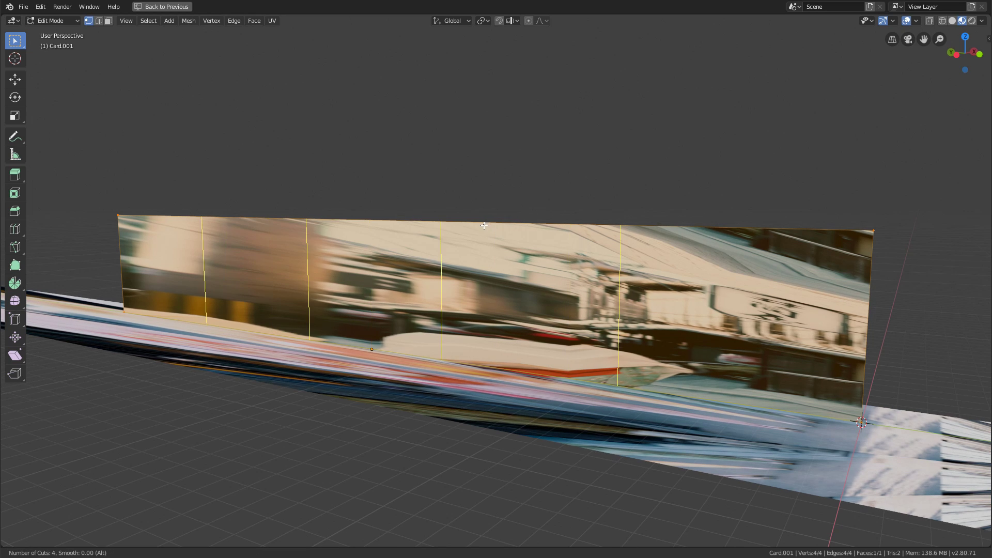
pyautogui.scroll(-1, 482, 229)
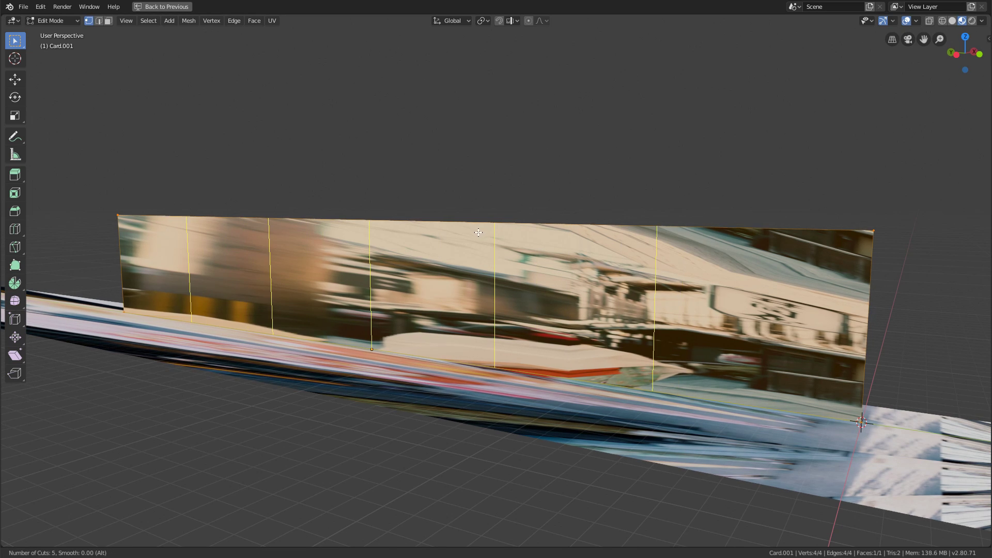
pyautogui.click(478, 232)
pyautogui.press('Tab')
pyautogui.hotkey('ctrl', 'space')
# Set the wall card's subdivision levels to 5 for both viewport and render, and save the file.
pyautogui.moveTo(640, 198)
pyautogui.mouseDown(button='middle')
pyautogui.moveTo(618, 184)
pyautogui.moveTo(655, 203)
pyautogui.mouseUp(button='middle')
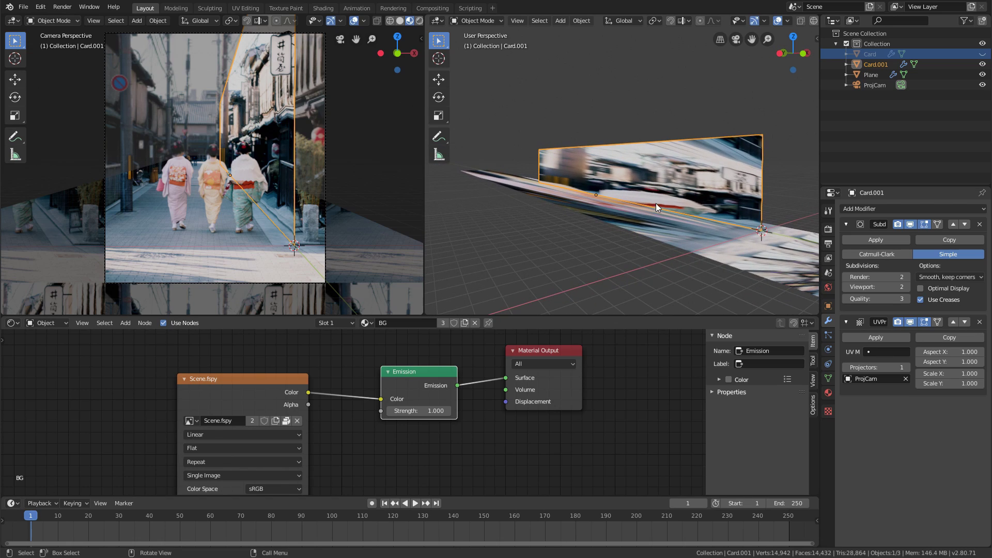
pyautogui.click(907, 286)
pyautogui.click(907, 287)
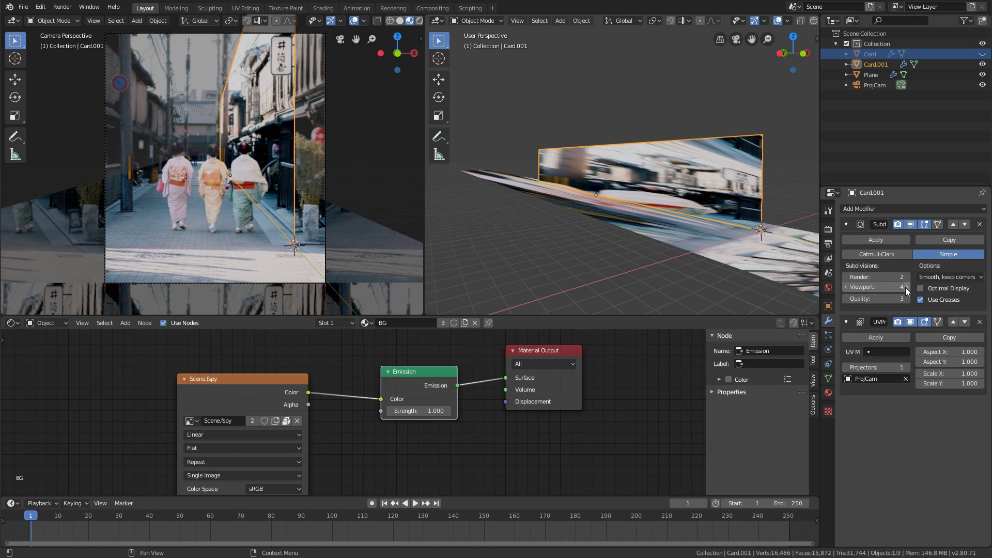
pyautogui.click(905, 287)
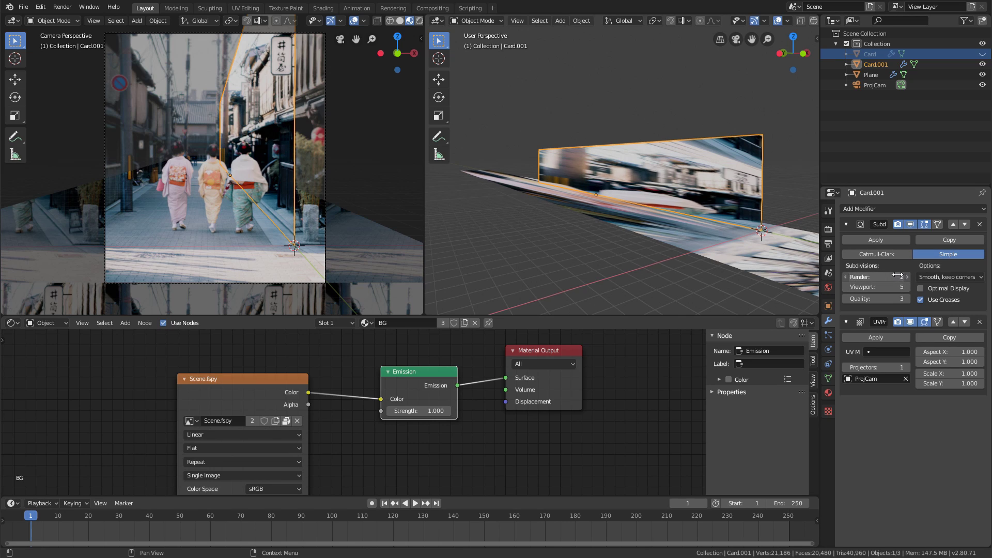
pyautogui.write('5')
pyautogui.press('Return')
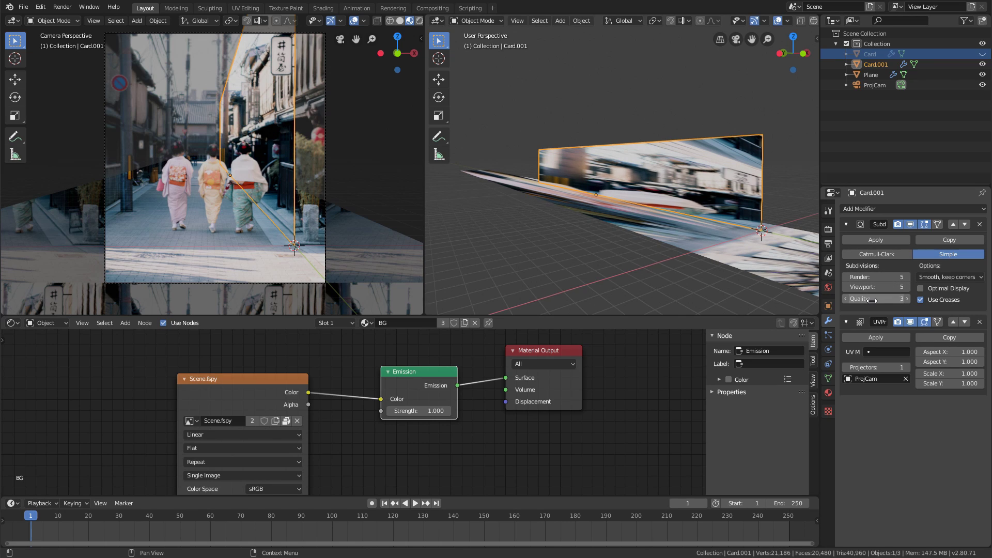
pyautogui.click(23, 7)
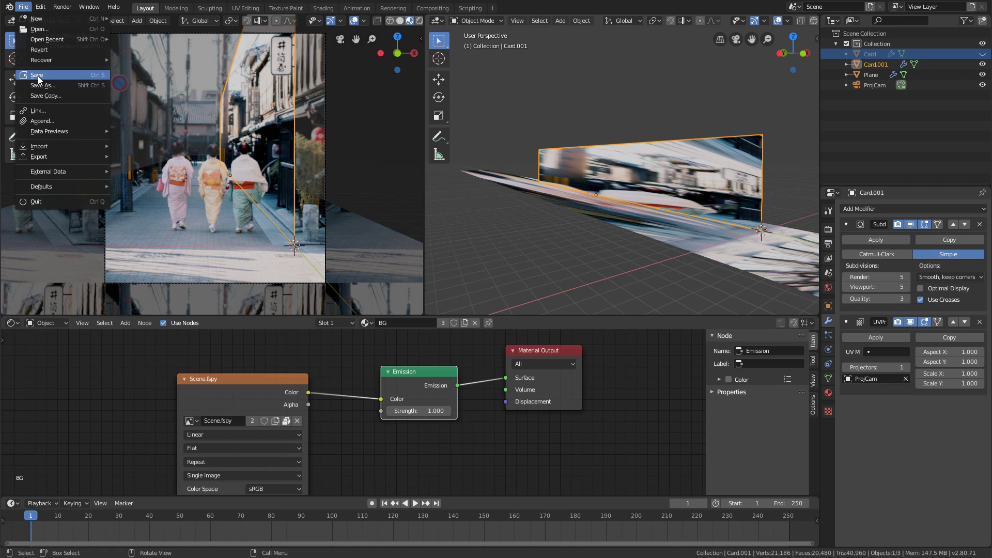
# Duplicate the wall card and move the copy a little over 4.3 m along negative X to the street's opposite side.
pyautogui.moveTo(733, 166); pyautogui.dragTo(707, 180, button='middle')
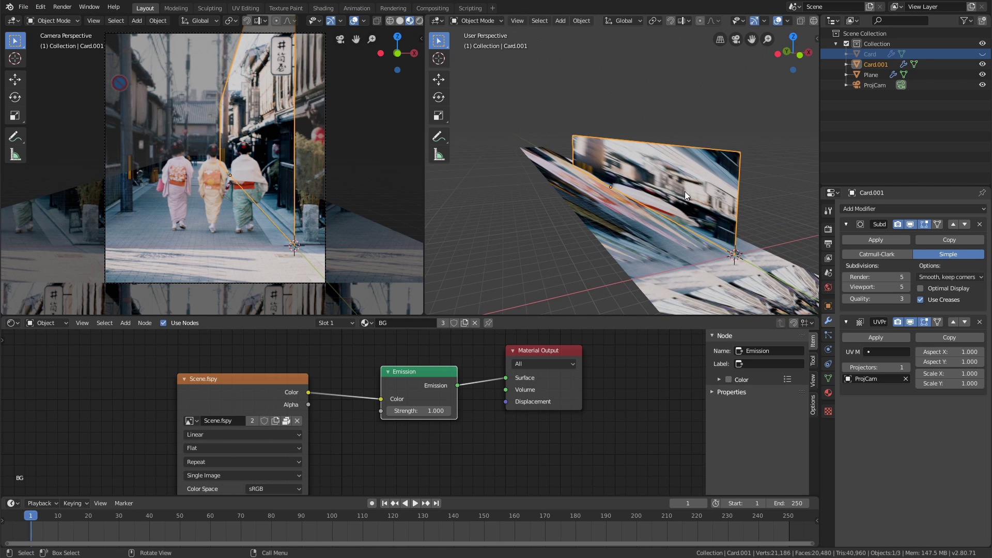
pyautogui.hotkey('shift', 'd')
pyautogui.press('x')
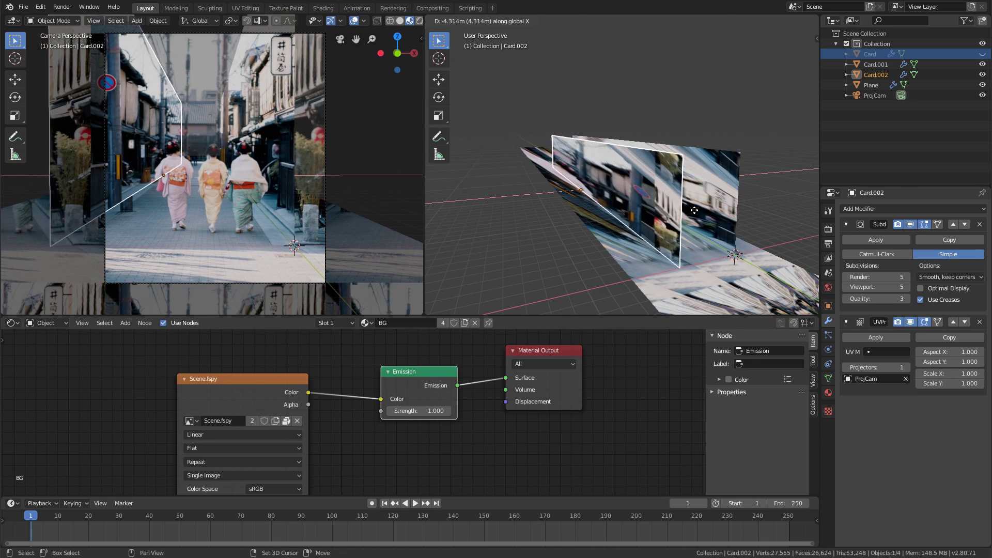
pyautogui.click(690, 212)
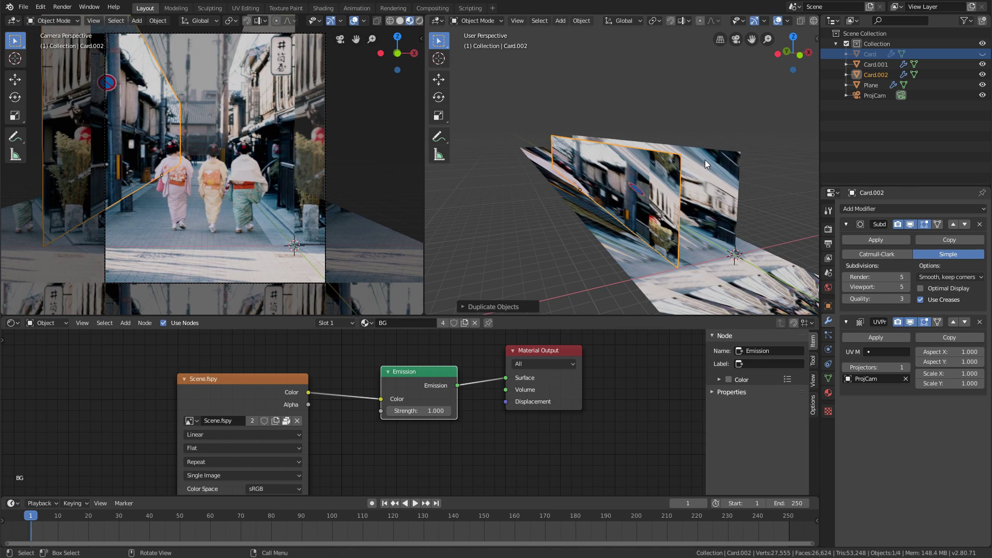
# Match the first wall card's UV Project Scale X to the ground plane's by setting it to 0.883.
pyautogui.click(705, 299)
pyautogui.moveTo(963, 374); pyautogui.dragTo(955, 376)
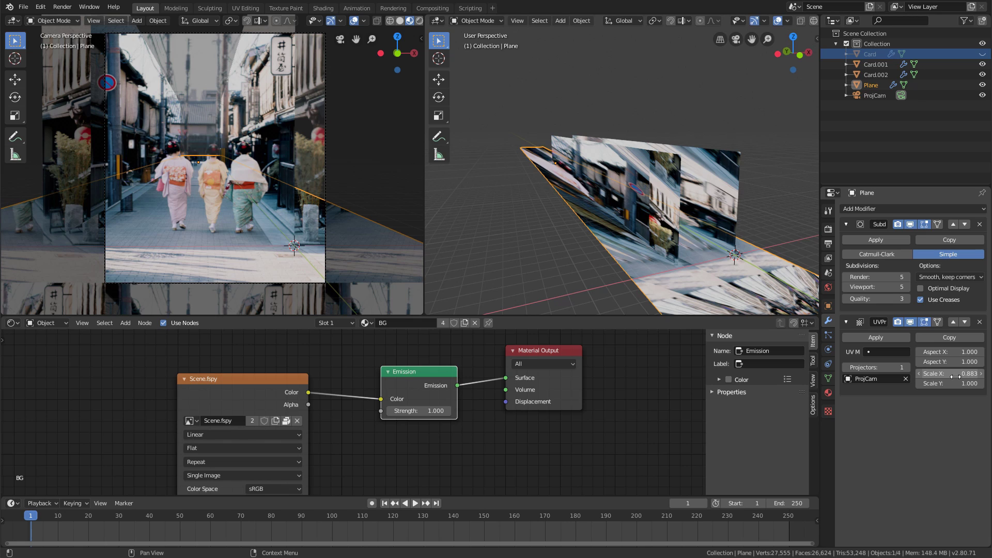
pyautogui.click(958, 374)
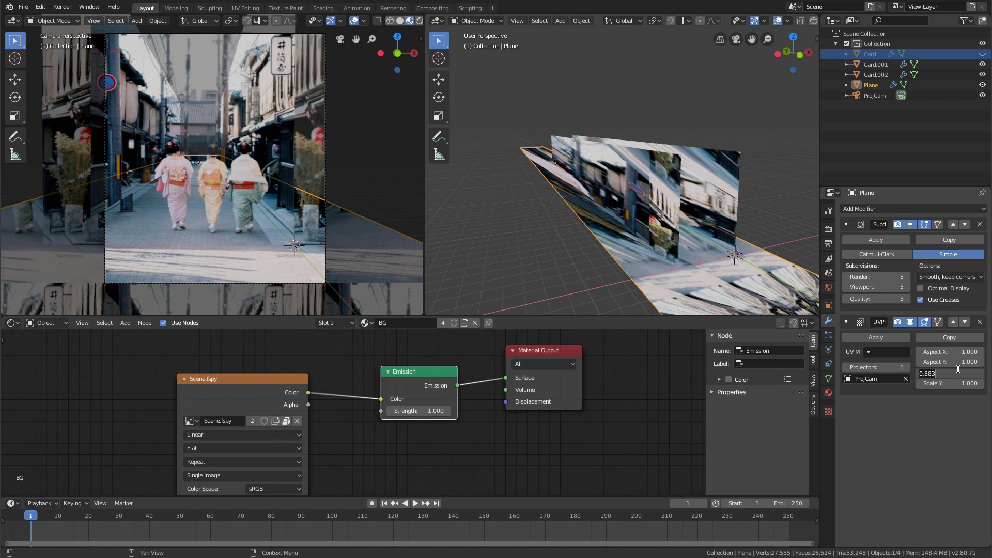
pyautogui.click(713, 204)
pyautogui.click(726, 188)
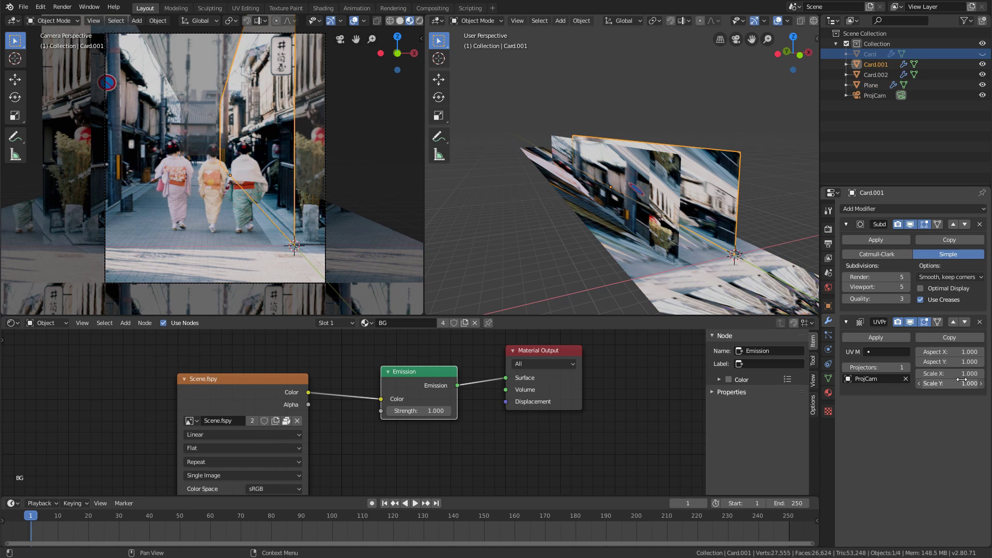
pyautogui.click(962, 374)
pyautogui.write('0.883')
pyautogui.press('Return')
# Set the UV Project Scale X of the duplicated wall card, Card.002, to 0.883.
pyautogui.click(637, 187)
pyautogui.click(957, 373)
pyautogui.press('Return')
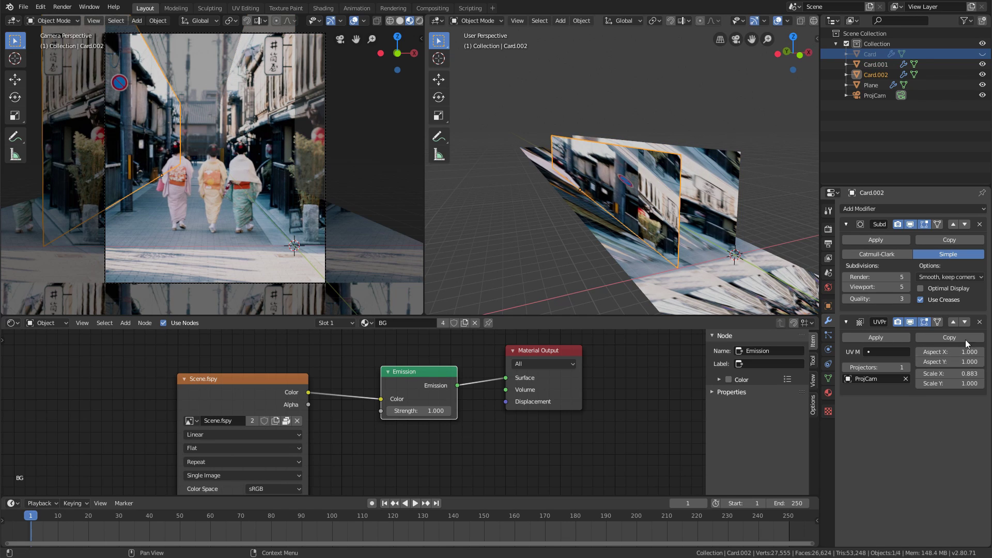
# Unhide the first card, Card, set its UV Project Scale X to 0.883, and hide it again.
pyautogui.click(980, 54)
pyautogui.click(860, 53)
pyautogui.click(957, 373)
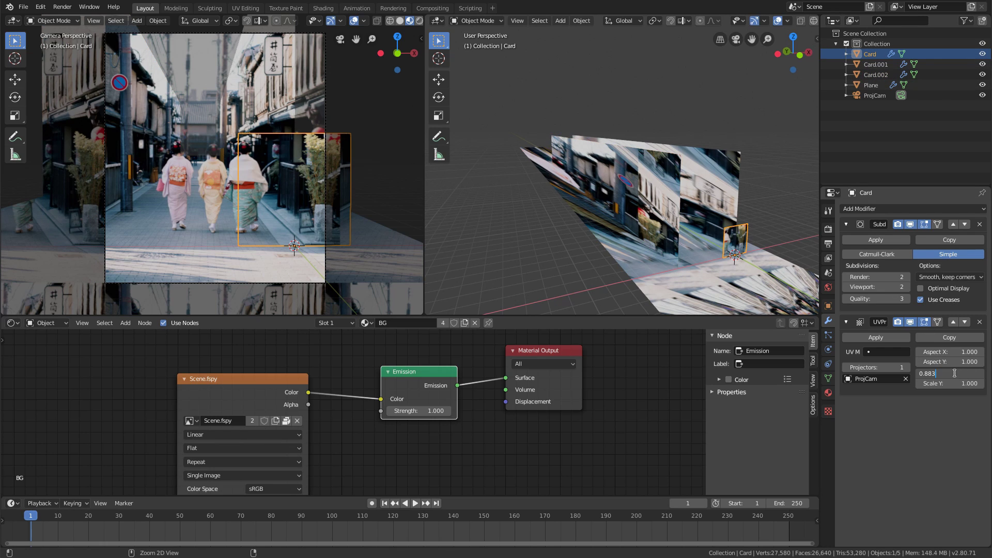
pyautogui.press('Return')
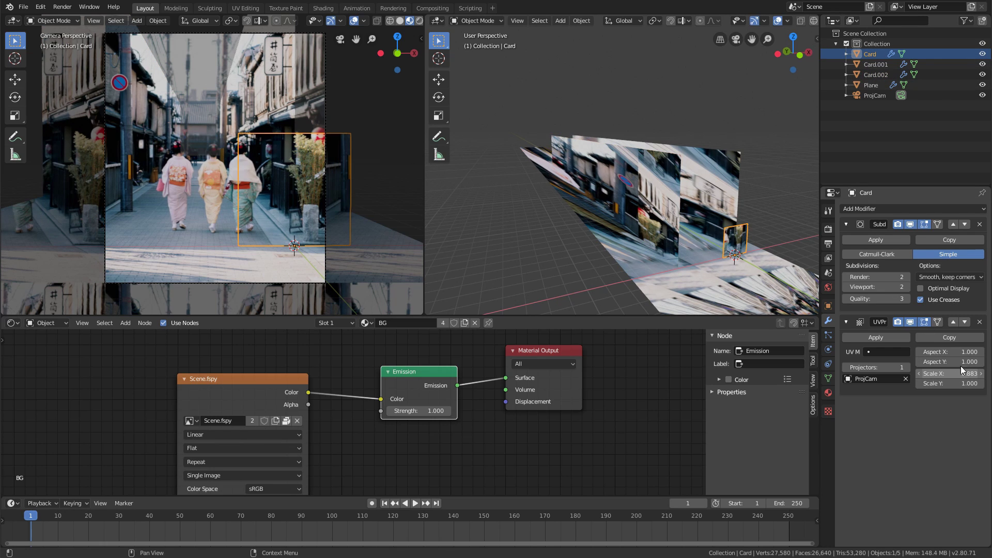
pyautogui.click(982, 54)
# Move Card.002 slightly along the X axis so its base lines up with the street's left edge.
pyautogui.click(656, 204)
pyautogui.moveTo(684, 191)
pyautogui.mouseDown(button='middle')
pyautogui.moveTo(625, 197)
pyautogui.moveTo(658, 181)
pyautogui.moveTo(631, 206)
pyautogui.moveTo(662, 197)
pyautogui.moveTo(638, 206)
pyautogui.moveTo(665, 172)
pyautogui.moveTo(662, 185)
pyautogui.moveTo(678, 180)
pyautogui.moveTo(674, 199)
pyautogui.moveTo(687, 182)
pyautogui.mouseUp(button='middle')
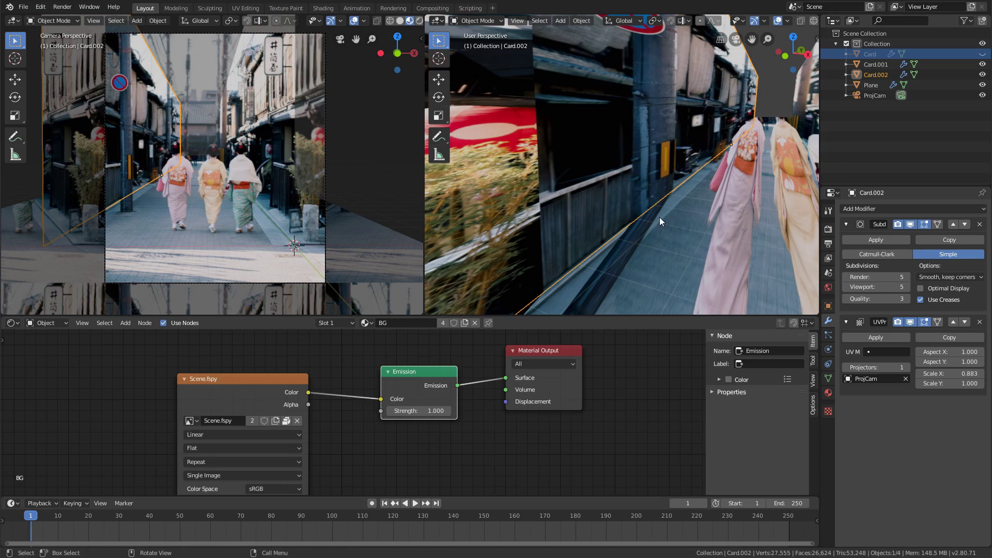
pyautogui.press('g')
pyautogui.press('x')
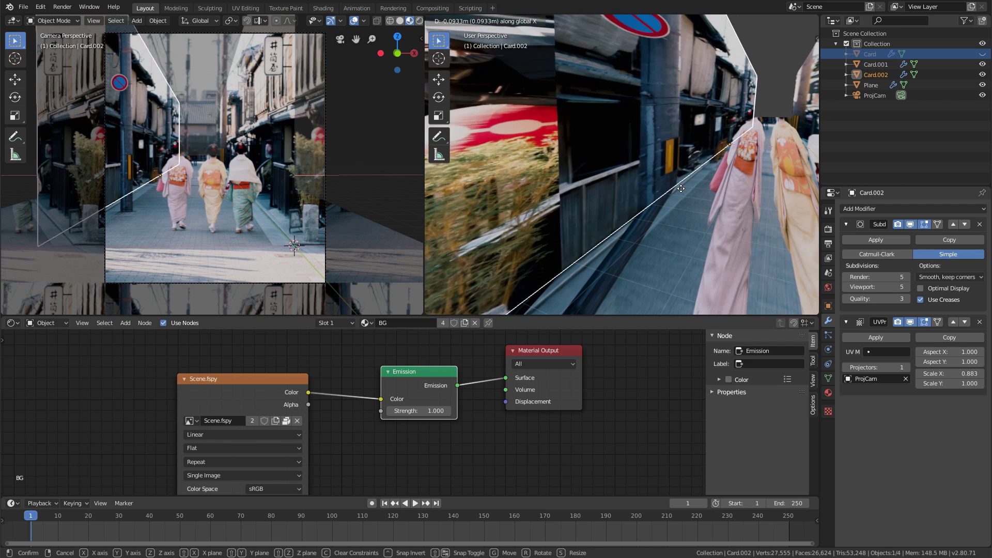
pyautogui.click(709, 193)
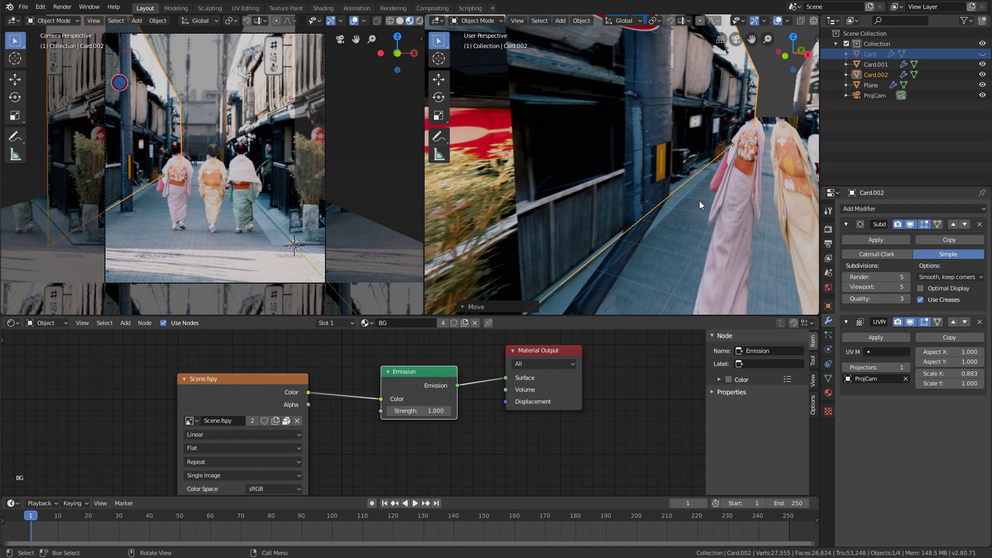
# Extrude the near vertical edge of wall Card.001 outward along X by about 1.3 m.
pyautogui.moveTo(699, 209)
pyautogui.mouseDown(button='middle')
pyautogui.moveTo(712, 201)
pyautogui.moveTo(697, 204)
pyautogui.mouseUp(button='middle')
pyautogui.hotkey('shift', 'space')
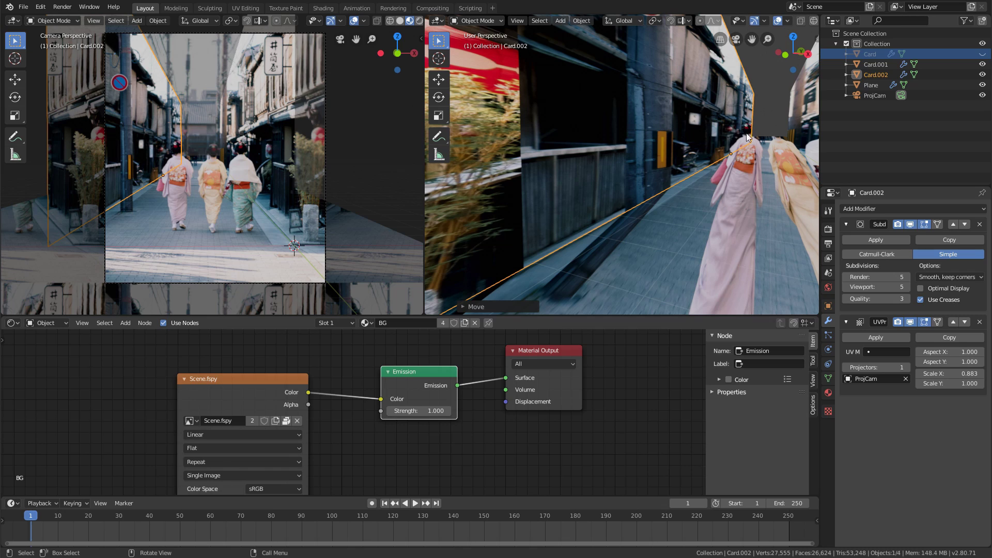
pyautogui.moveTo(716, 172)
pyautogui.keyDown('shift'); pyautogui.mouseDown(button='middle')
pyautogui.moveTo(678, 174)
pyautogui.moveTo(651, 196)
pyautogui.moveTo(680, 199)
pyautogui.moveTo(715, 198)
pyautogui.moveTo(603, 178)
pyautogui.moveTo(705, 179)
pyautogui.moveTo(697, 180)
pyautogui.moveTo(718, 166)
pyautogui.moveTo(702, 179)
pyautogui.moveTo(672, 159)
pyautogui.mouseUp(button='middle'); pyautogui.keyUp('shift')
pyautogui.click(737, 172)
pyautogui.press('Tab')
pyautogui.press('2')
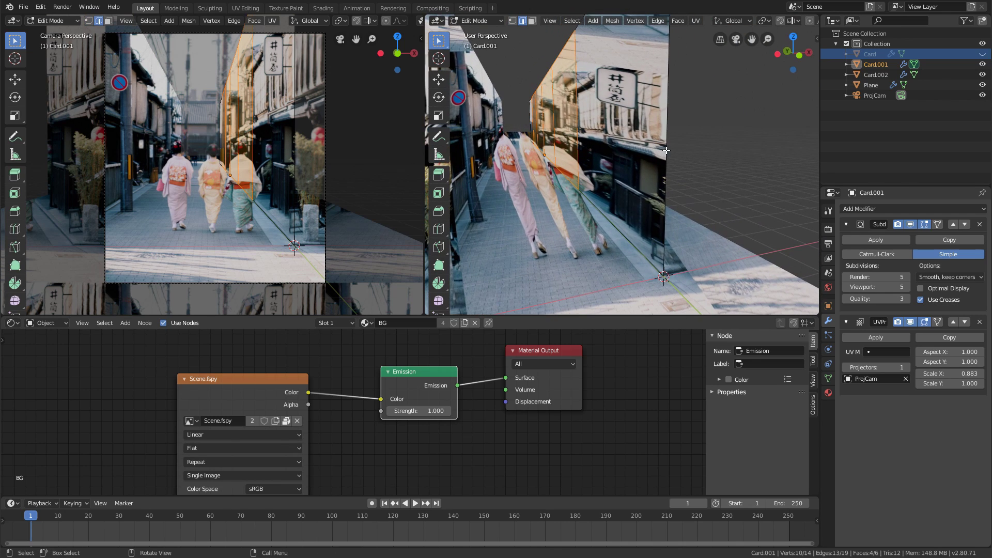
pyautogui.click(666, 150)
pyautogui.press('e')
pyautogui.press('x')
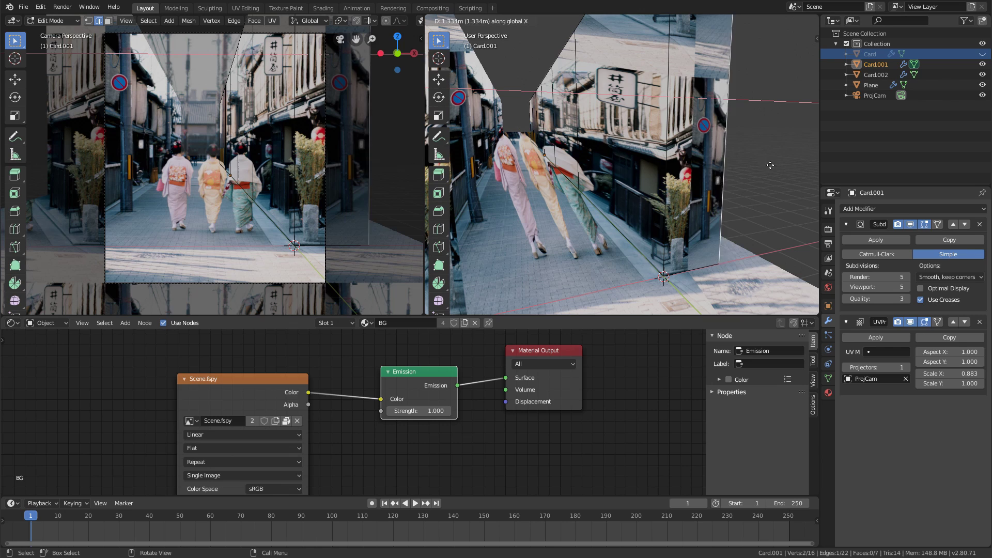
pyautogui.click(773, 165)
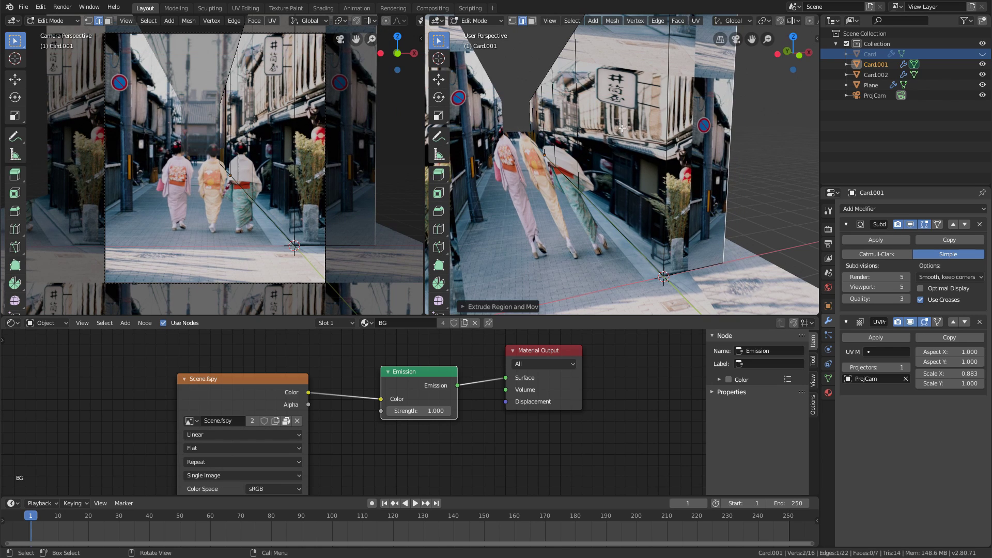
pyautogui.press('Tab')
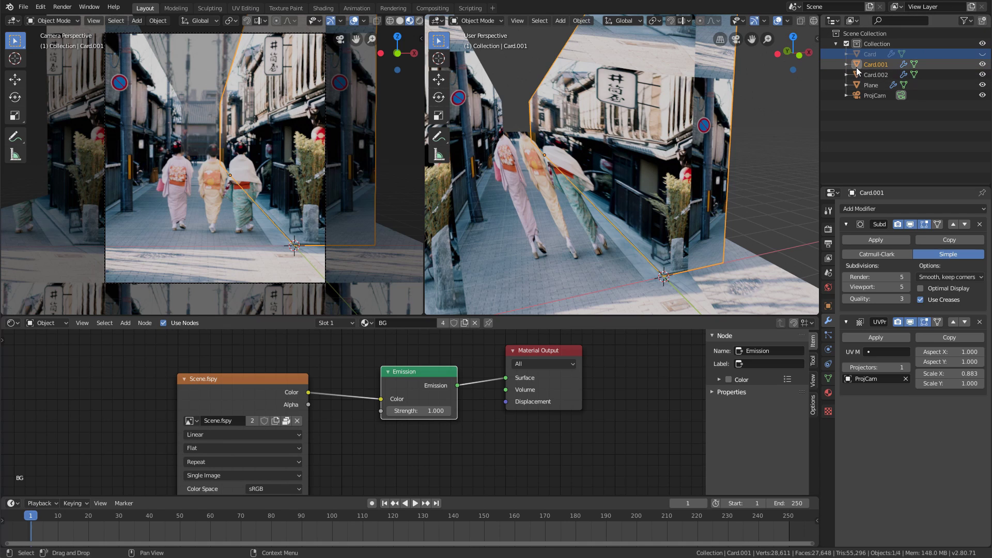
# Rename the wall card Card.001 as RightWall.
pyautogui.click(873, 63)
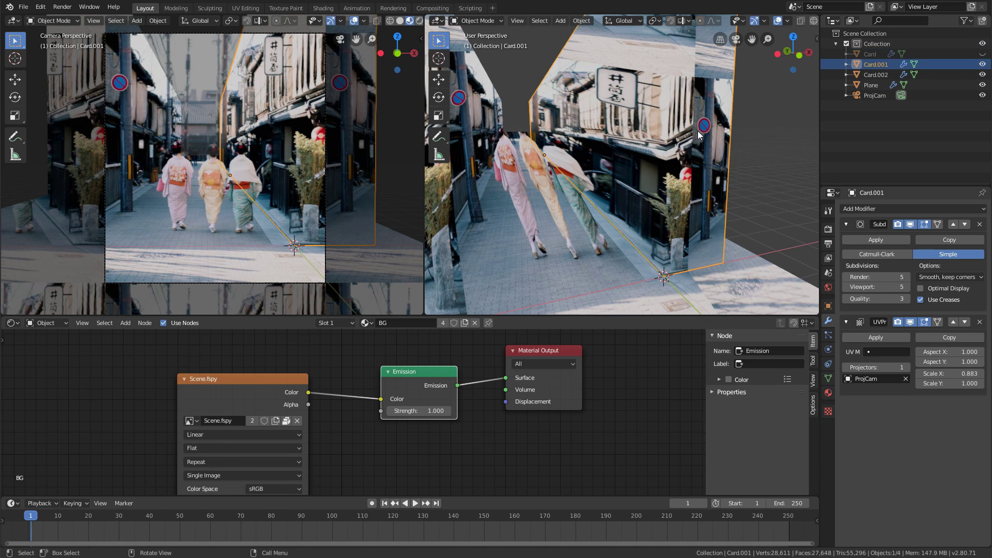
pyautogui.press('F2')
pyautogui.write('RightWall')
pyautogui.press('Return')
# Rename the opposite wall card, Card.002, as LeftWall and save the file.
pyautogui.click(471, 140)
pyautogui.press('F2')
pyautogui.write('LeftWall')
pyautogui.press('Return')
pyautogui.hotkey('ctrl', 's')
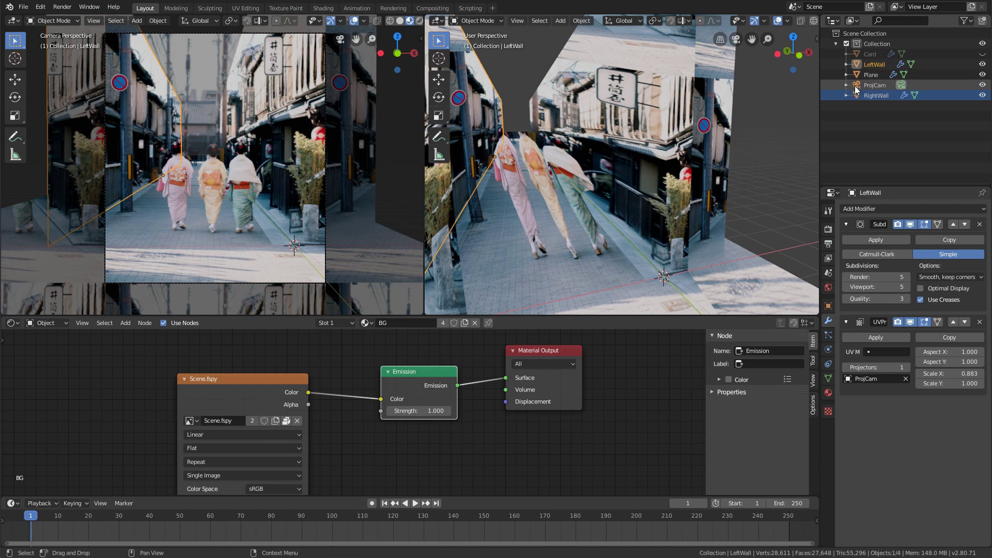
# Try moving the projection camera, ProjCam, away from its matched position.
pyautogui.moveTo(649, 146)
pyautogui.mouseDown(button='middle')
pyautogui.moveTo(565, 153)
pyautogui.moveTo(694, 157)
pyautogui.moveTo(659, 175)
pyautogui.moveTo(624, 170)
pyautogui.moveTo(644, 159)
pyautogui.moveTo(617, 144)
pyautogui.moveTo(666, 135)
pyautogui.moveTo(658, 140)
pyautogui.mouseUp(button='middle')
pyautogui.click(579, 135)
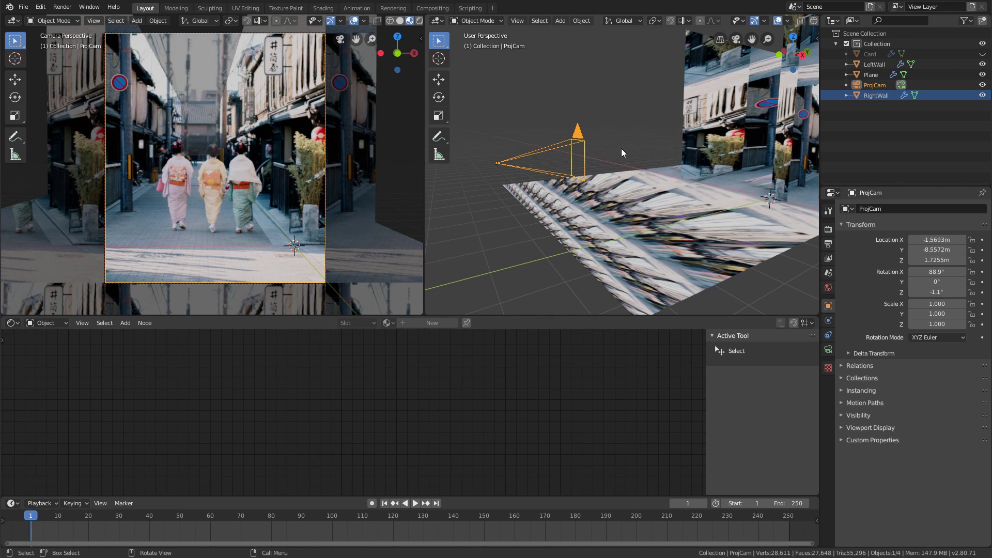
pyautogui.click(857, 86)
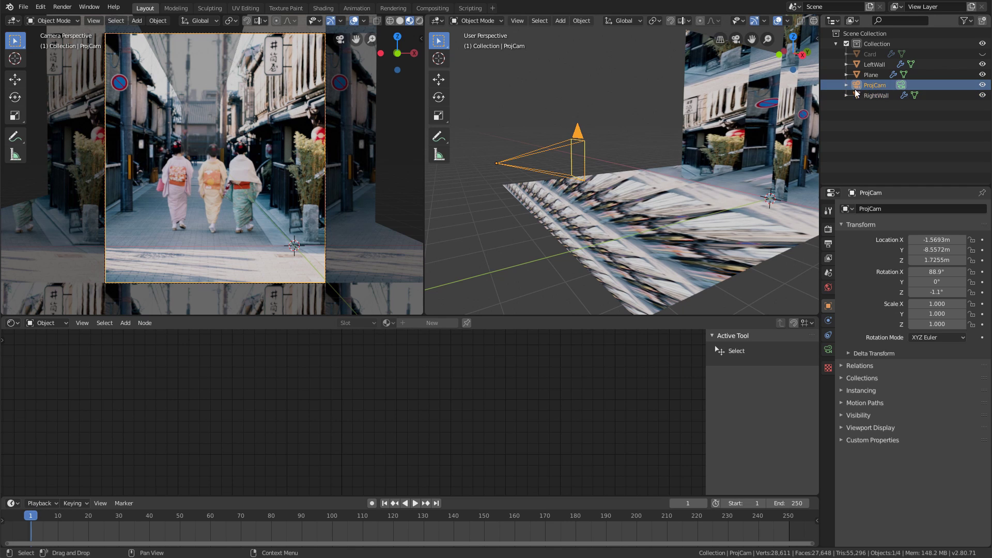
pyautogui.moveTo(640, 157); pyautogui.dragTo(687, 141, button='middle')
pyautogui.press('g')
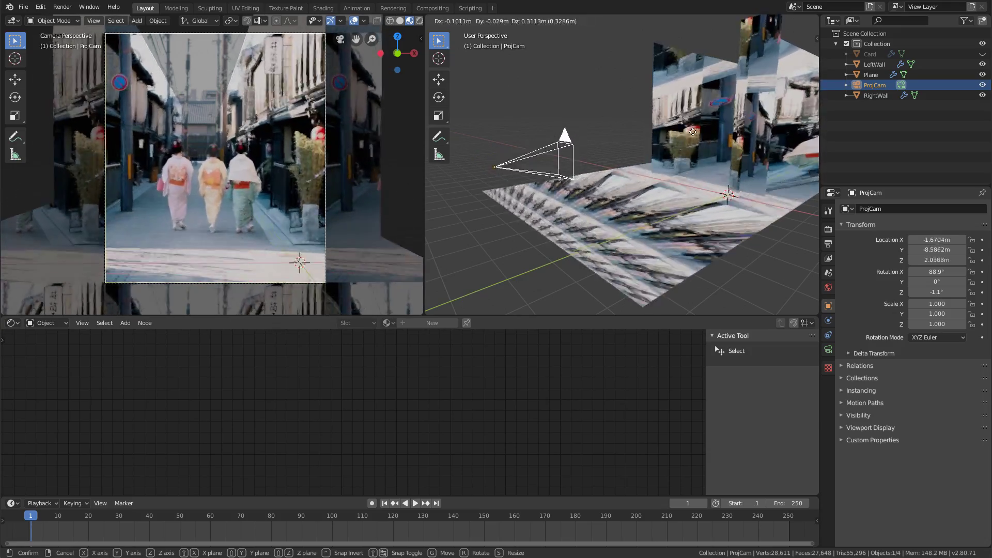
pyautogui.click(683, 132)
# Duplicate ProjCam in place and rename the copy RenderCam.
pyautogui.click(579, 130)
pyautogui.click(533, 169)
pyautogui.hotkey('shift', 'd')
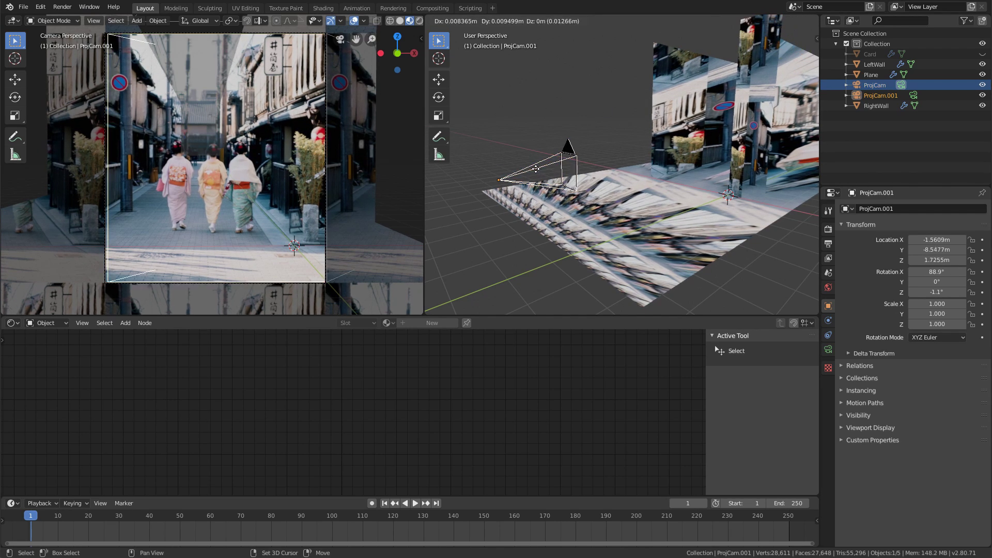
pyautogui.rightClick(554, 172)
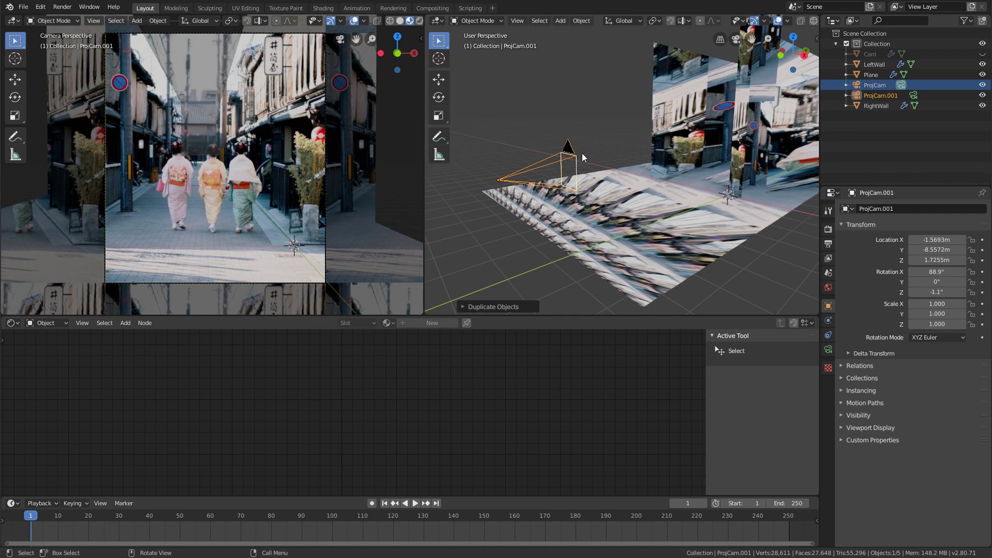
pyautogui.press('F2')
pyautogui.write('RenderCam')
pyautogui.press('Return')
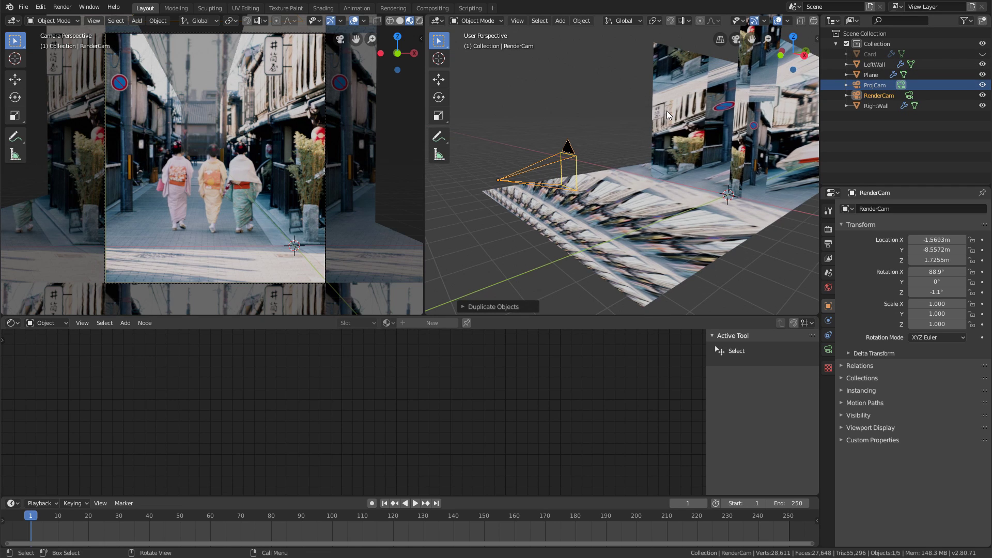
# Make RenderCam the scene's camera and set the animation's end frame to 100.
pyautogui.click(828, 272)
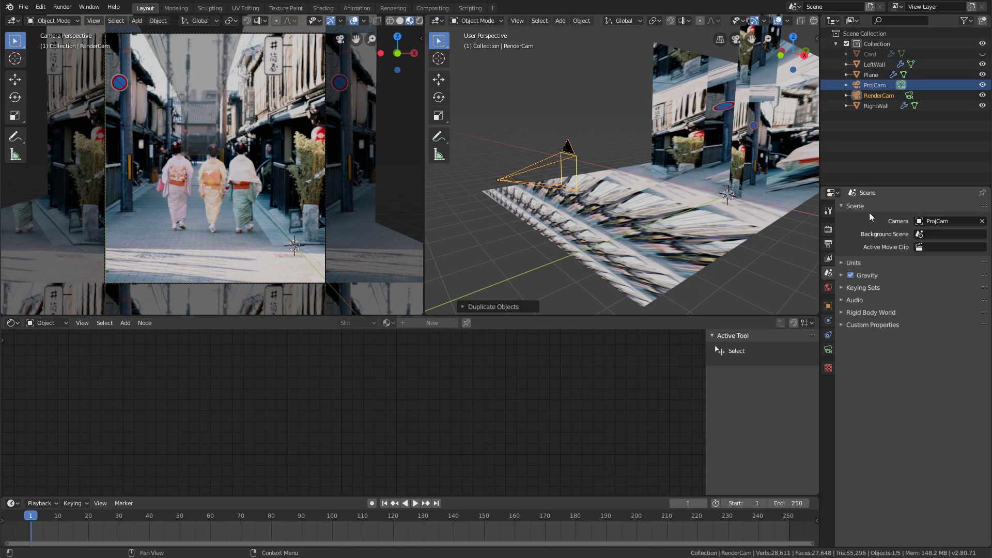
pyautogui.click(934, 223)
pyautogui.click(912, 244)
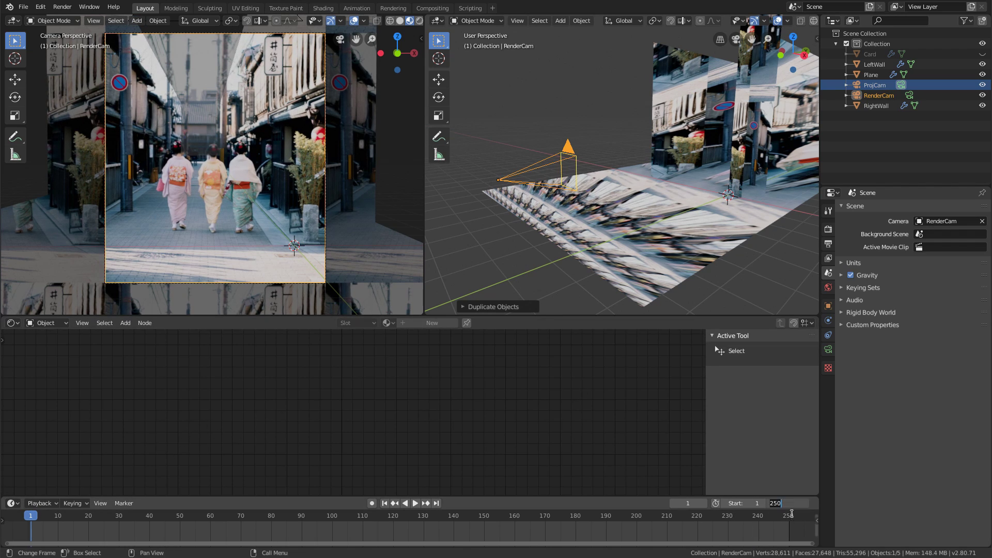
pyautogui.press('Return')
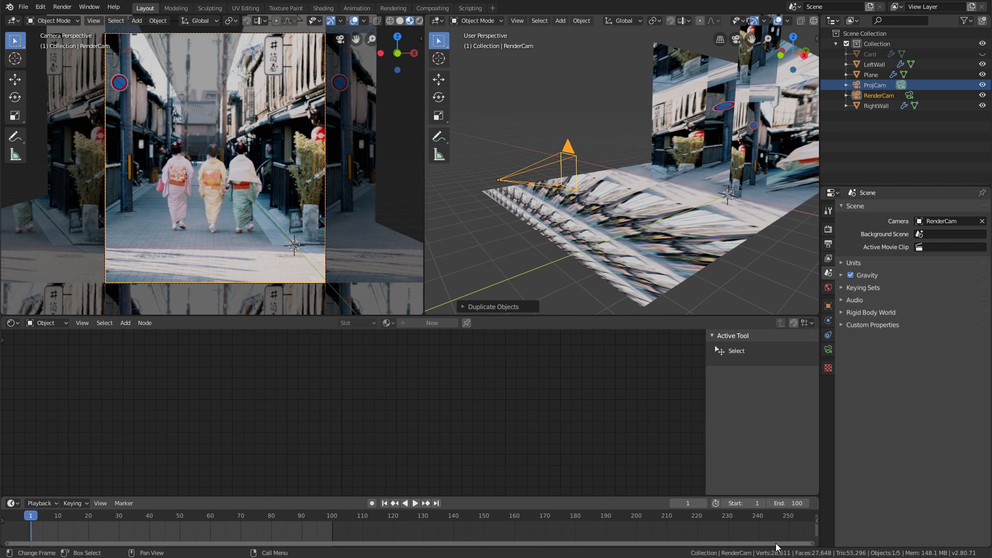
pyautogui.press('Home')
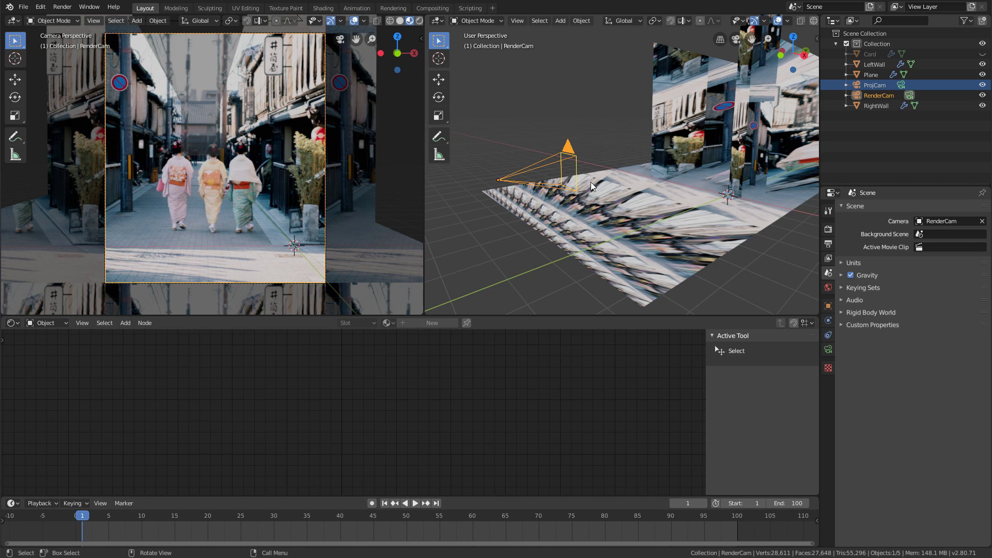
# Insert a keyframe for RenderCam's starting position at frame 1.
pyautogui.moveTo(590, 182); pyautogui.dragTo(587, 186, button='middle')
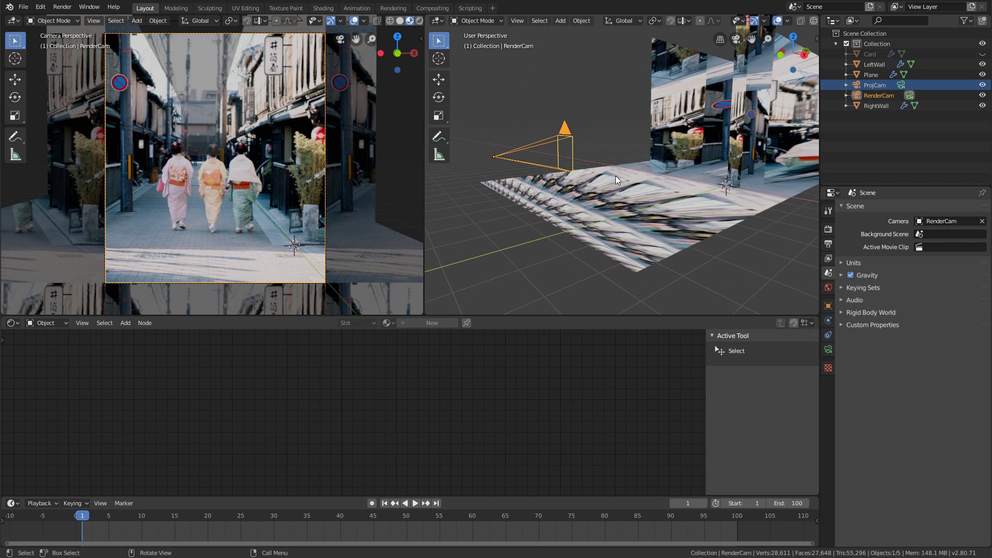
pyautogui.press('i')
pyautogui.click(609, 171)
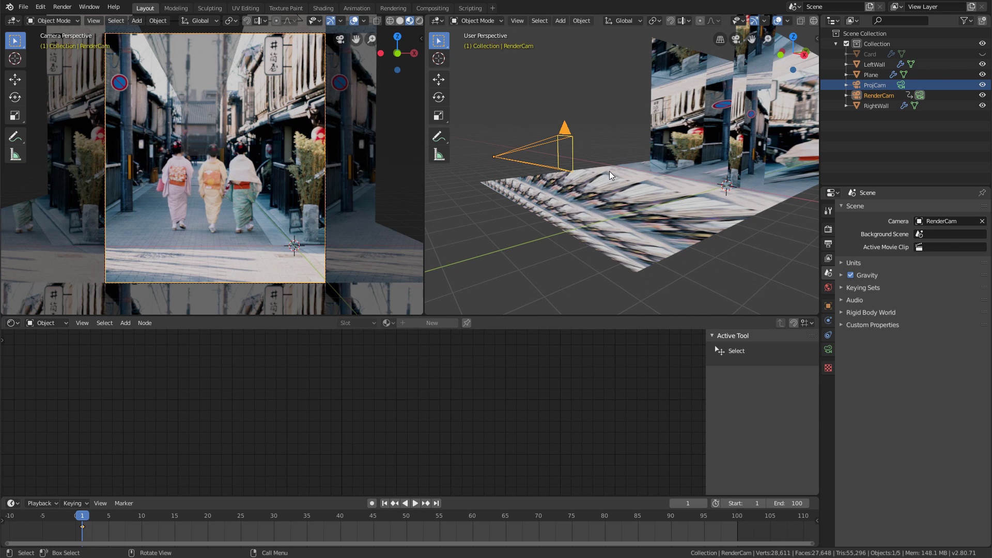
# At frame 100, move RenderCam about 3.1 m forward along Y and insert a second keyframe.
pyautogui.click(437, 503)
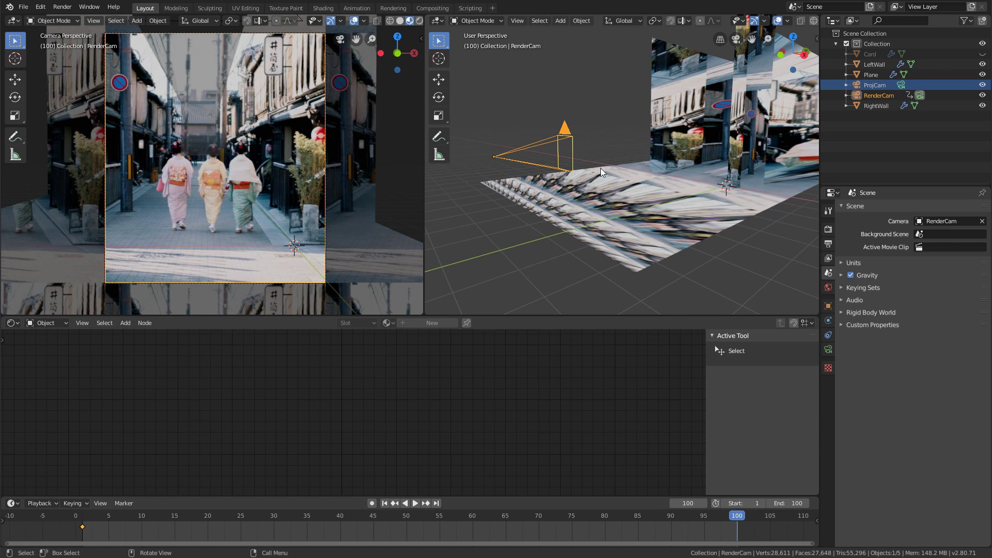
pyautogui.press('g')
pyautogui.press('y')
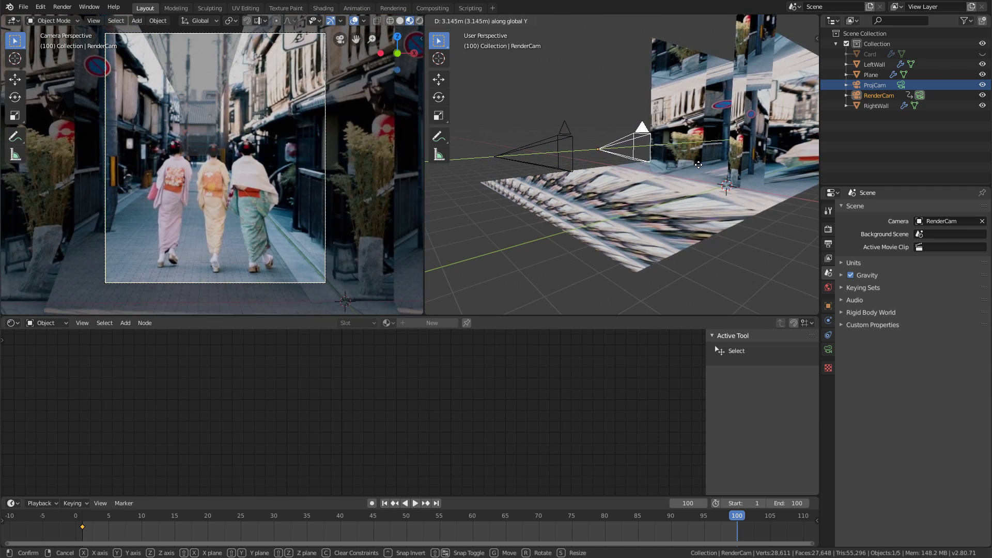
pyautogui.click(697, 165)
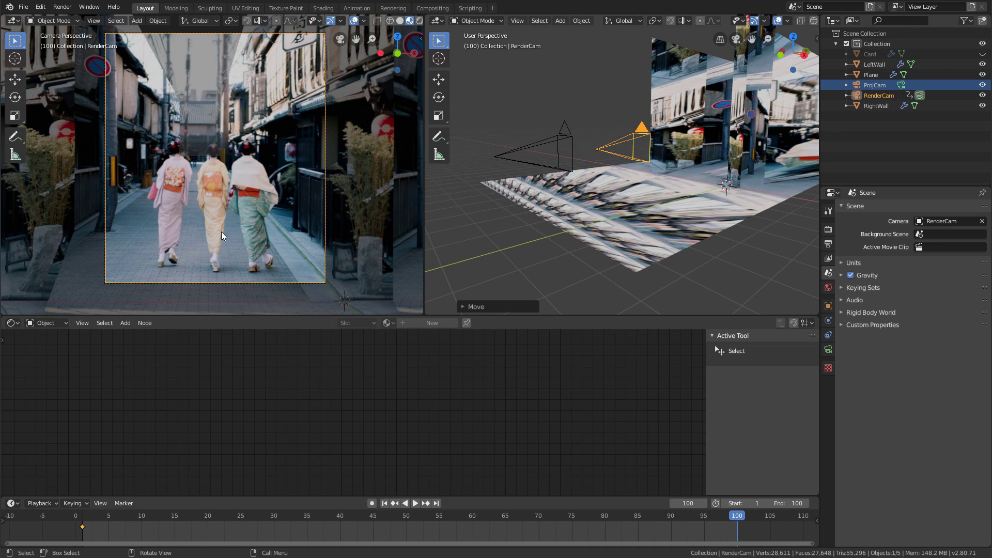
pyautogui.press('i')
pyautogui.click(615, 177)
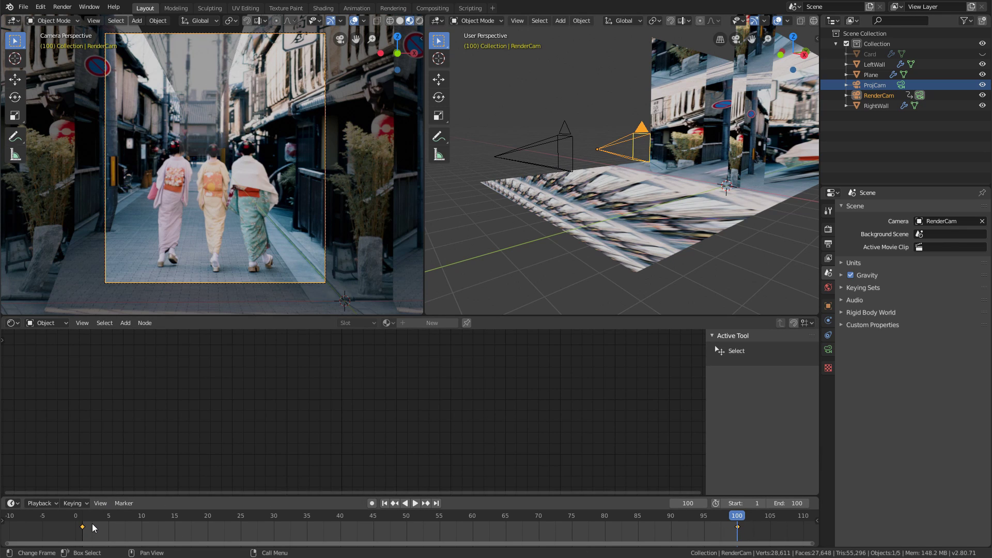
# Change the interpolation of RenderCam's keyframes and play the camera move in the maximized camera view.
pyautogui.press('t')
pyautogui.click(50, 488)
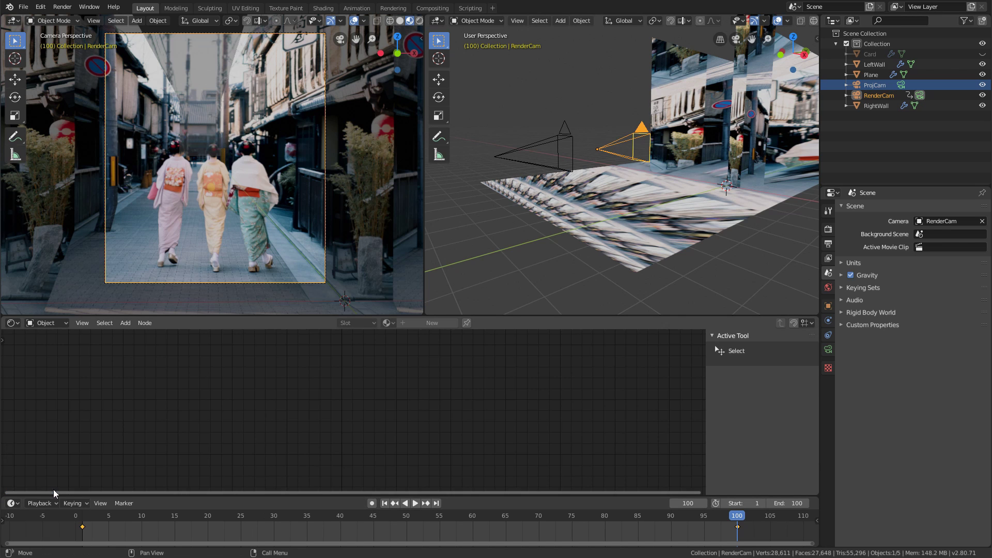
pyautogui.click(415, 504)
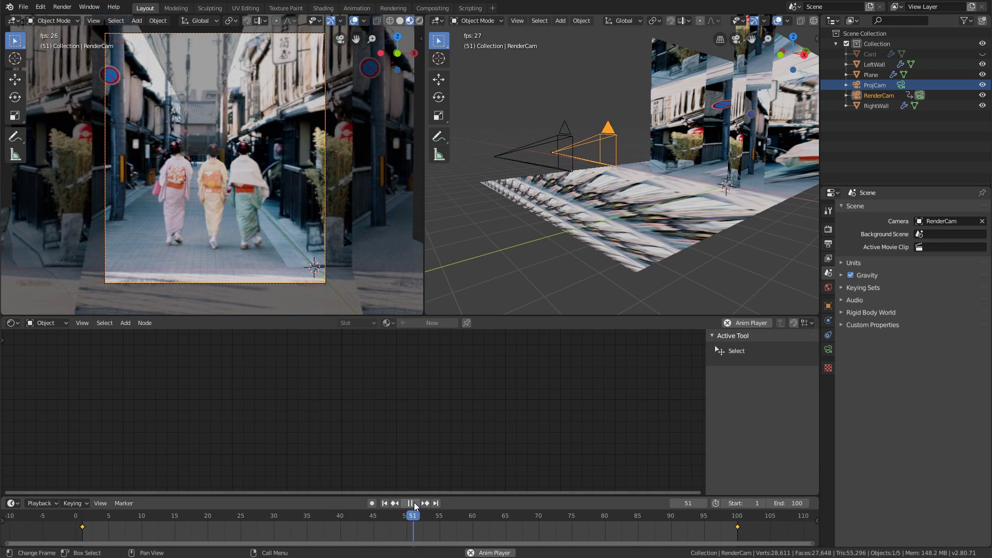
pyautogui.hotkey('ctrl', 'space')
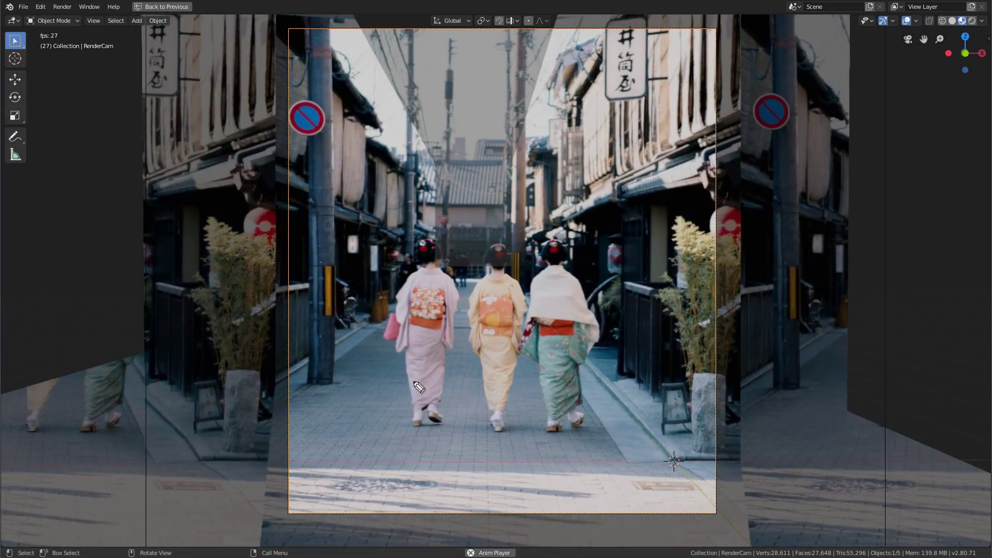
# Mark the three women's legs, the base of the left pole and the hanging sign with freehand strokes during playback.
pyautogui.moveTo(423, 340); pyautogui.dragTo(480, 414)
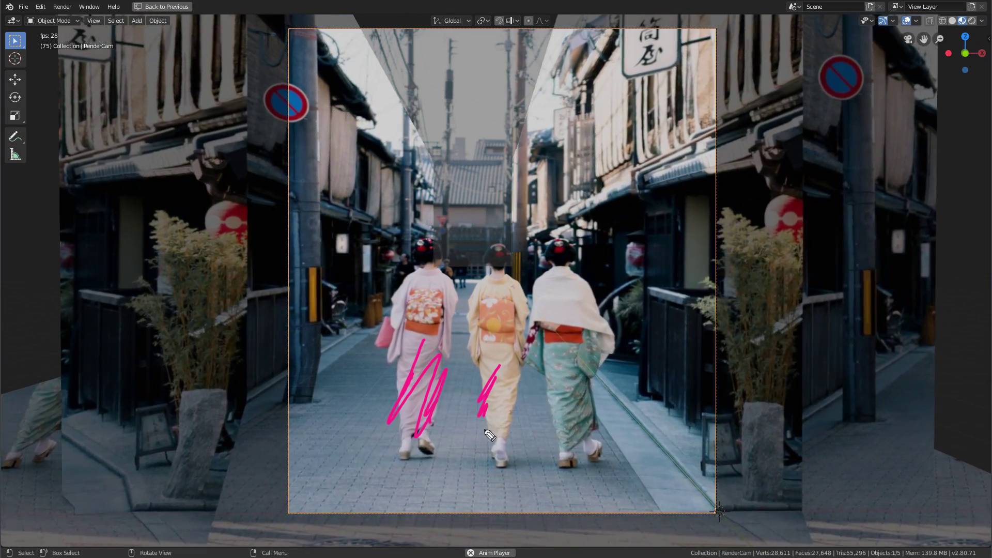
pyautogui.moveTo(549, 368); pyautogui.dragTo(575, 446)
pyautogui.moveTo(601, 393); pyautogui.dragTo(610, 437)
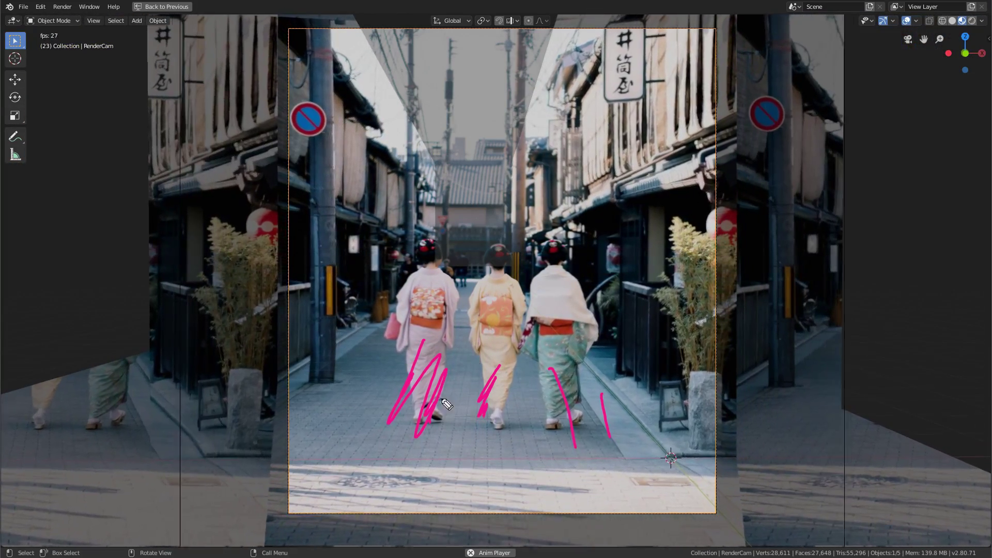
pyautogui.moveTo(309, 345)
pyautogui.mouseDown()
pyautogui.moveTo(292, 386)
pyautogui.moveTo(313, 393)
pyautogui.mouseUp()
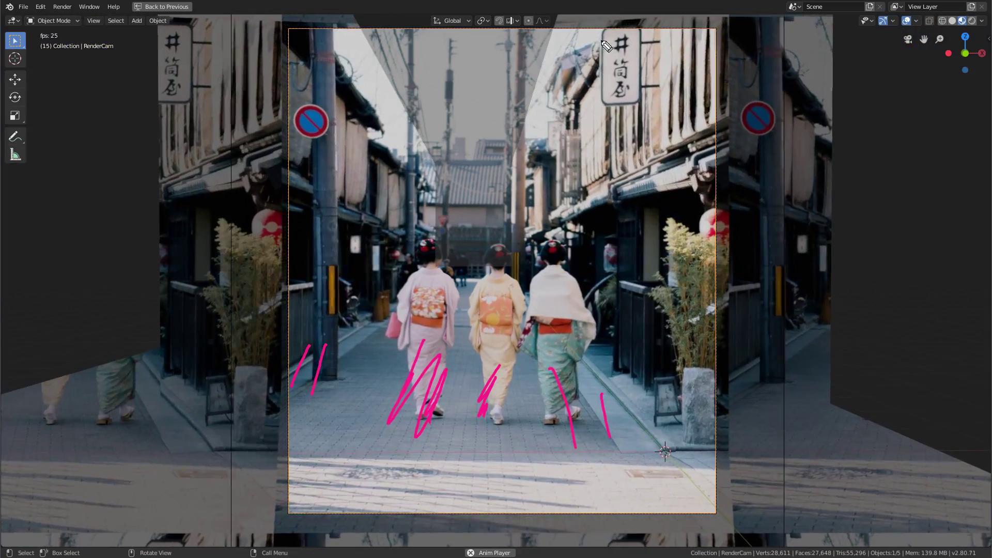
pyautogui.moveTo(601, 43); pyautogui.dragTo(661, 45)
pyautogui.moveTo(614, 90); pyautogui.dragTo(648, 88)
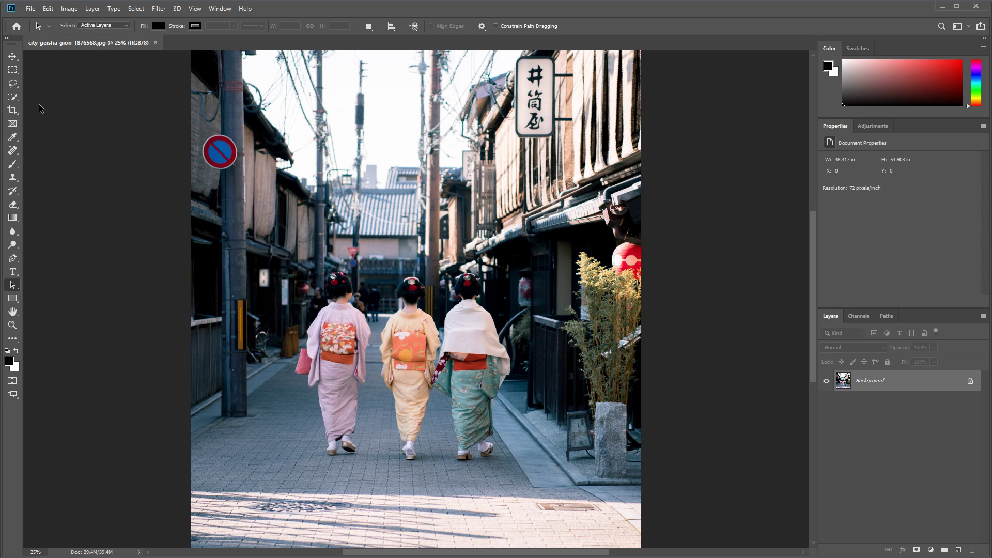
# In Photoshop, automatically select the three women in the street photo with Select Subject.
pyautogui.click(14, 99)
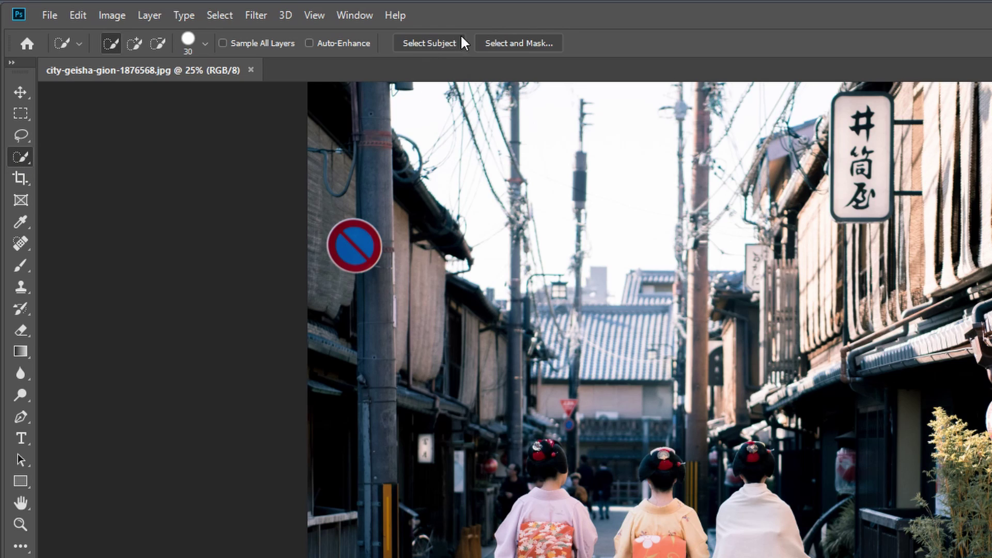
pyautogui.click(435, 42)
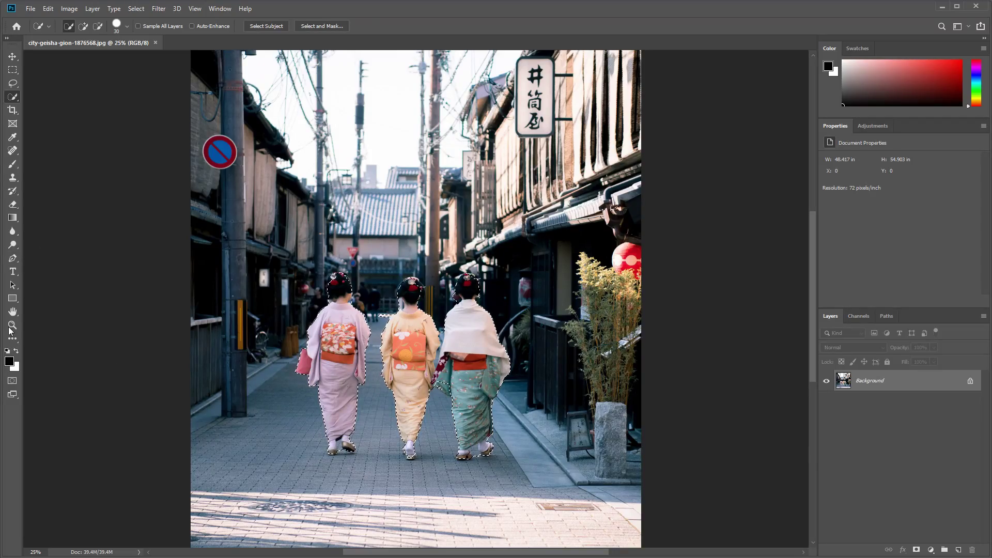
# Refine the selection around the left woman's hair and neck with Quick Selection, and subtract the background beside the middle woman's neck.
pyautogui.press('z')
pyautogui.moveTo(386, 317)
pyautogui.mouseDown()
pyautogui.moveTo(461, 326)
pyautogui.moveTo(374, 292)
pyautogui.moveTo(389, 302)
pyautogui.mouseUp()
pyautogui.moveTo(605, 411)
pyautogui.mouseDown()
pyautogui.moveTo(427, 266)
pyautogui.moveTo(377, 255)
pyautogui.mouseUp()
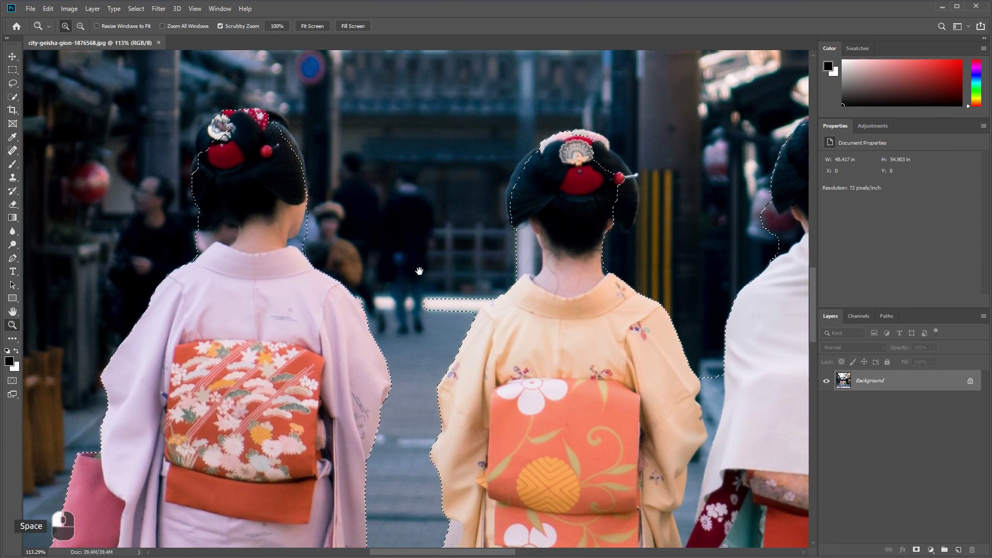
pyautogui.click(12, 97)
pyautogui.hotkey('ctrl', 'z')
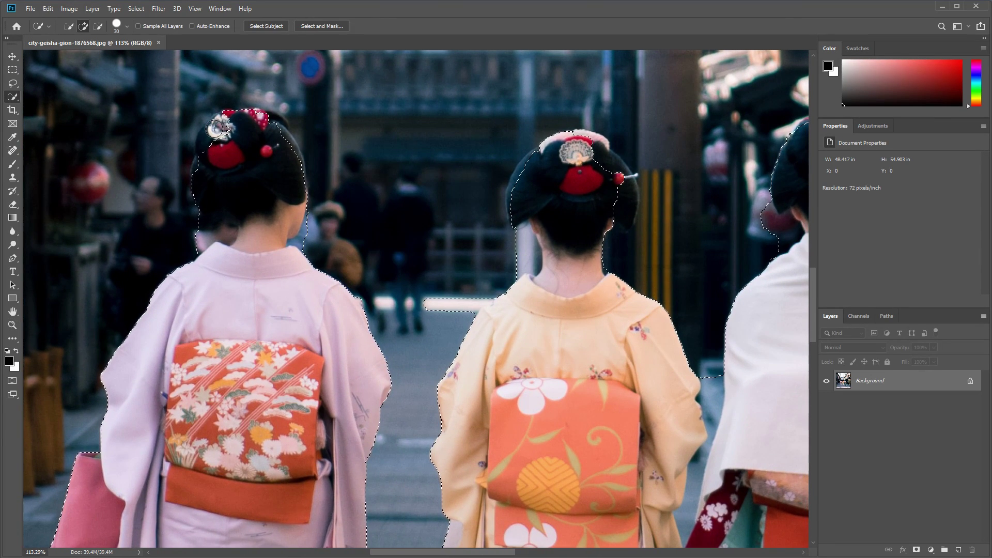
pyautogui.moveTo(214, 128); pyautogui.dragTo(205, 154)
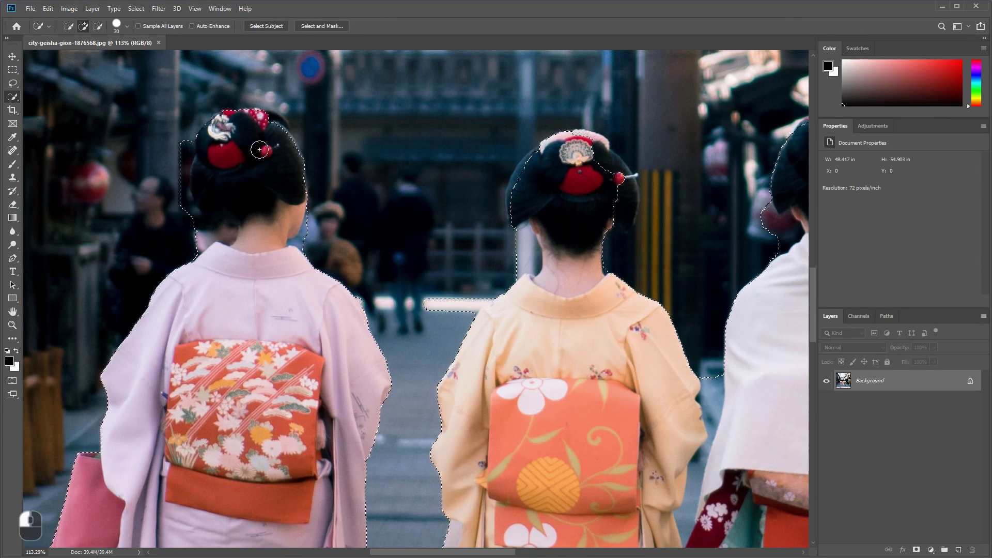
pyautogui.hotkey('ctrl', 'z')
pyautogui.moveTo(276, 136); pyautogui.dragTo(279, 141)
pyautogui.press('alt')
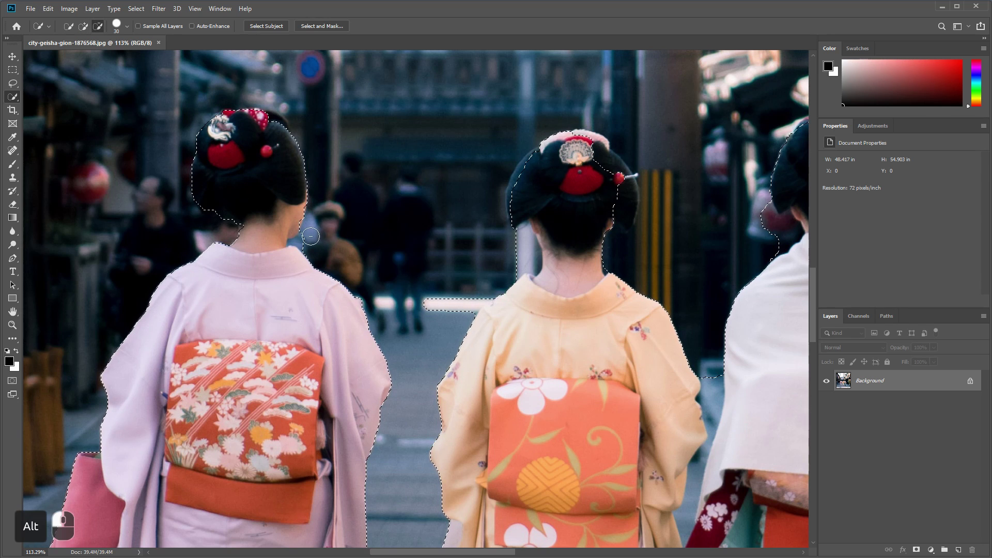
pyautogui.keyDown('alt'); pyautogui.moveTo(524, 255); pyautogui.dragTo(519, 268); pyautogui.keyUp('alt')
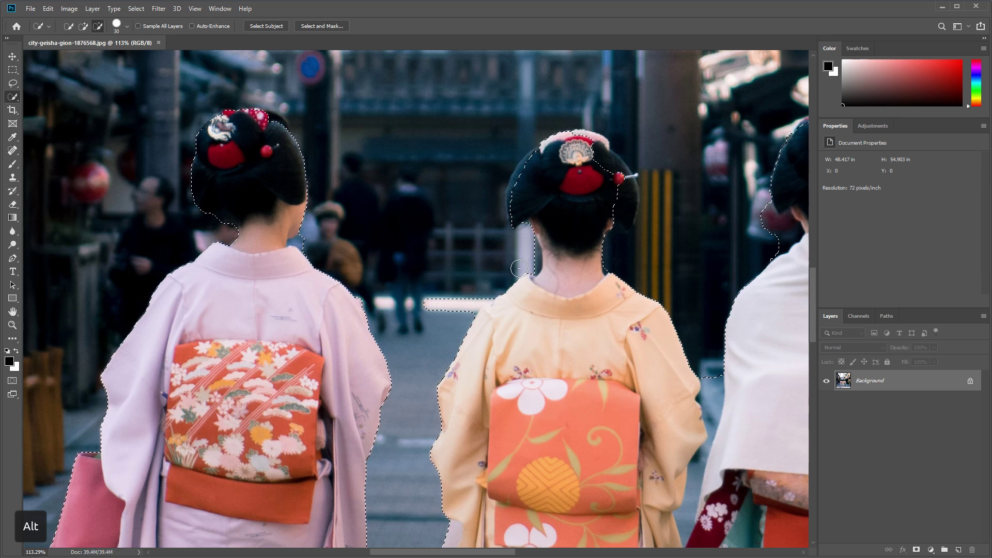
pyautogui.moveTo(599, 174); pyautogui.dragTo(607, 177)
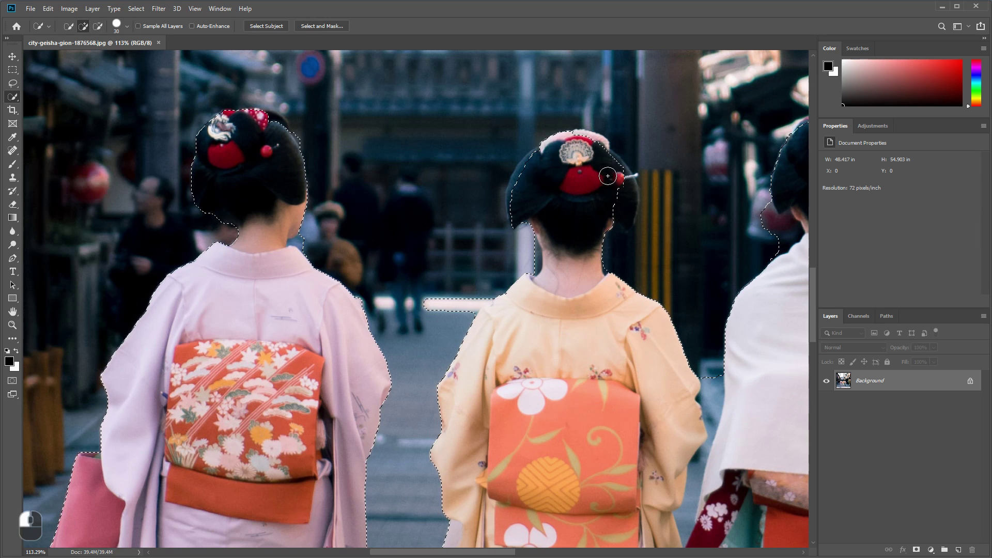
pyautogui.hotkey('ctrl', 'z')
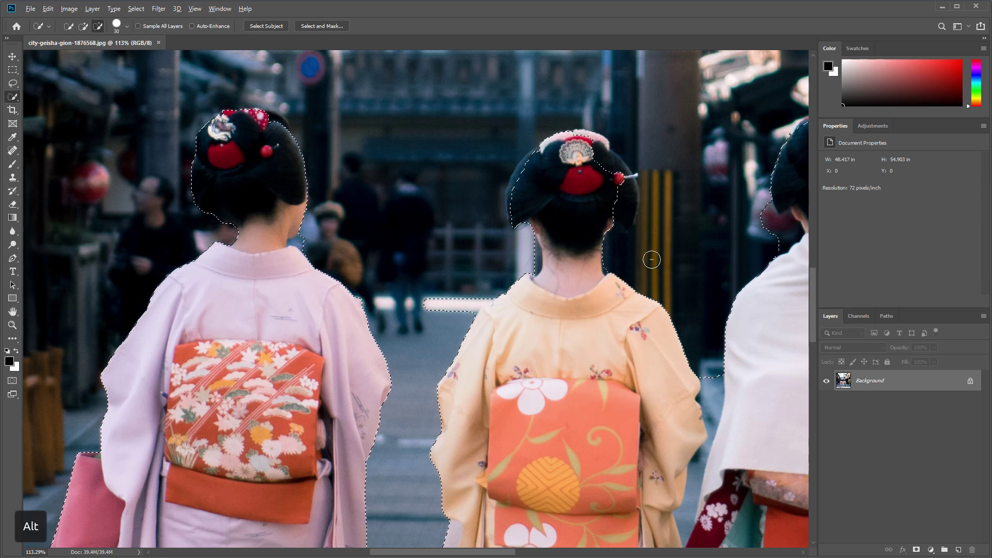
pyautogui.keyDown('alt'); pyautogui.click(615, 214); pyautogui.keyUp('alt')
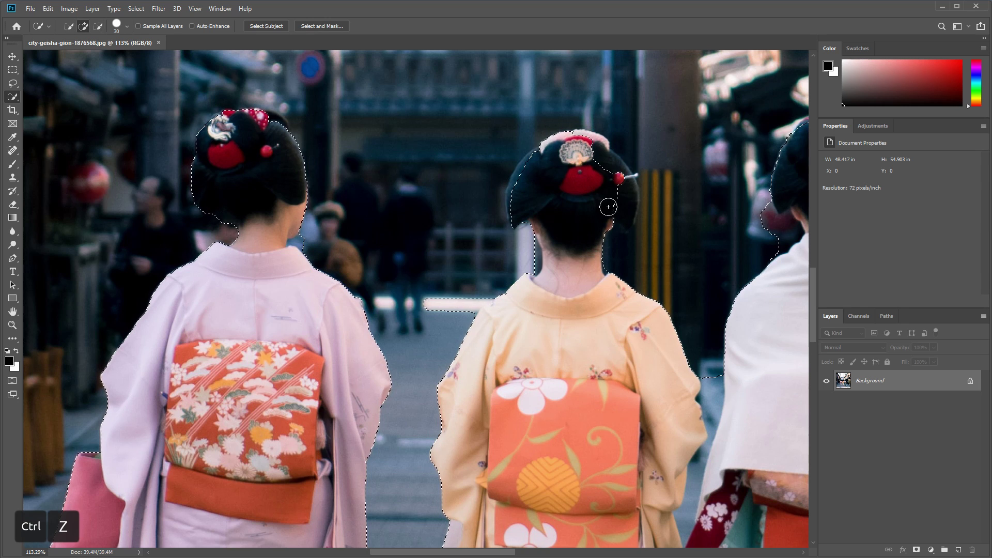
pyautogui.hotkey('ctrl', 'z')
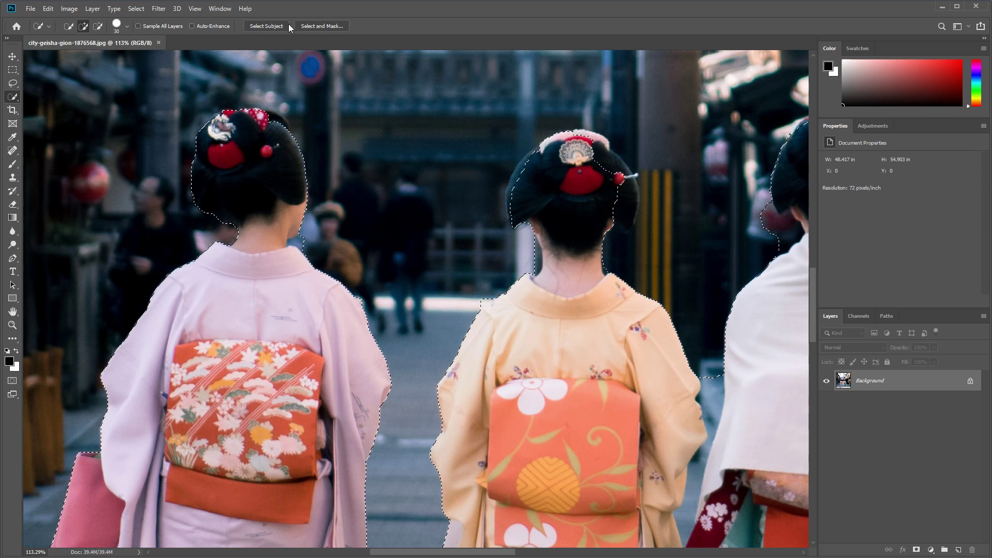
# Open the selection in Select and Mask and set the view mode to Overlay.
pyautogui.click(321, 26)
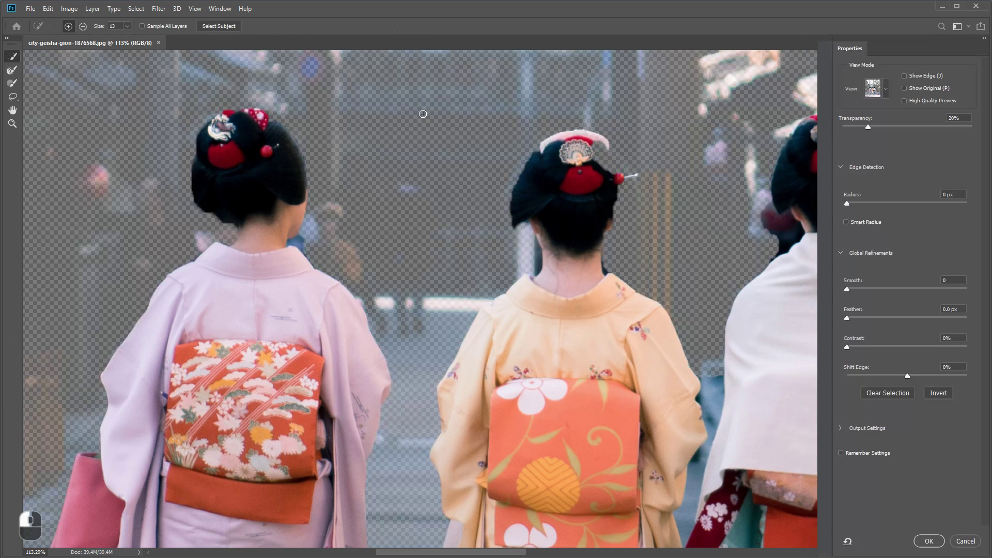
pyautogui.moveTo(599, 243); pyautogui.dragTo(501, 250)
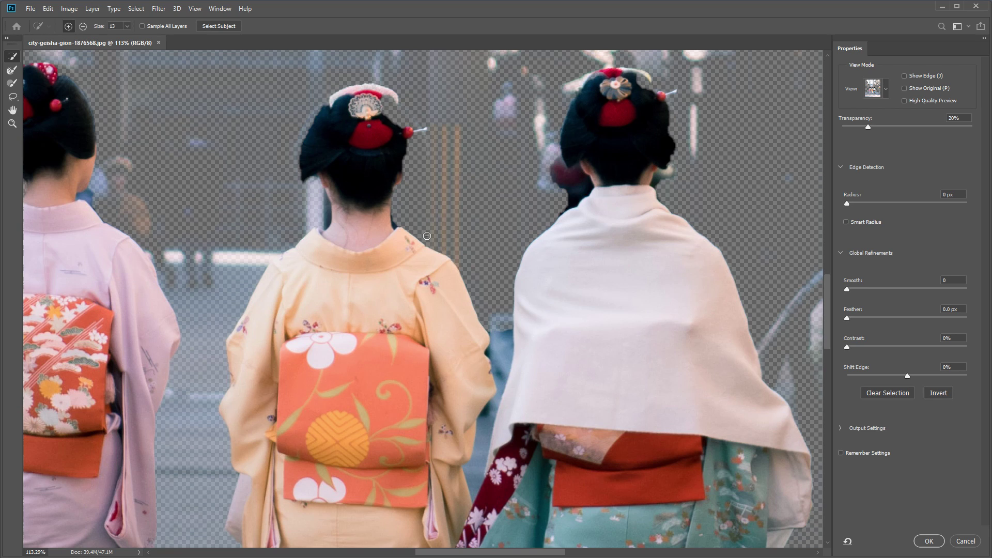
pyautogui.click(886, 92)
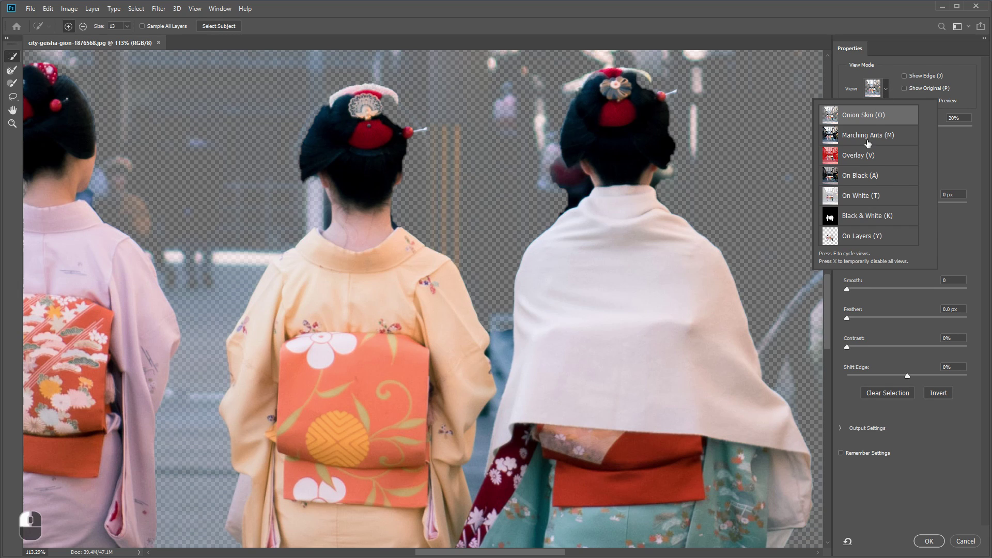
pyautogui.click(868, 157)
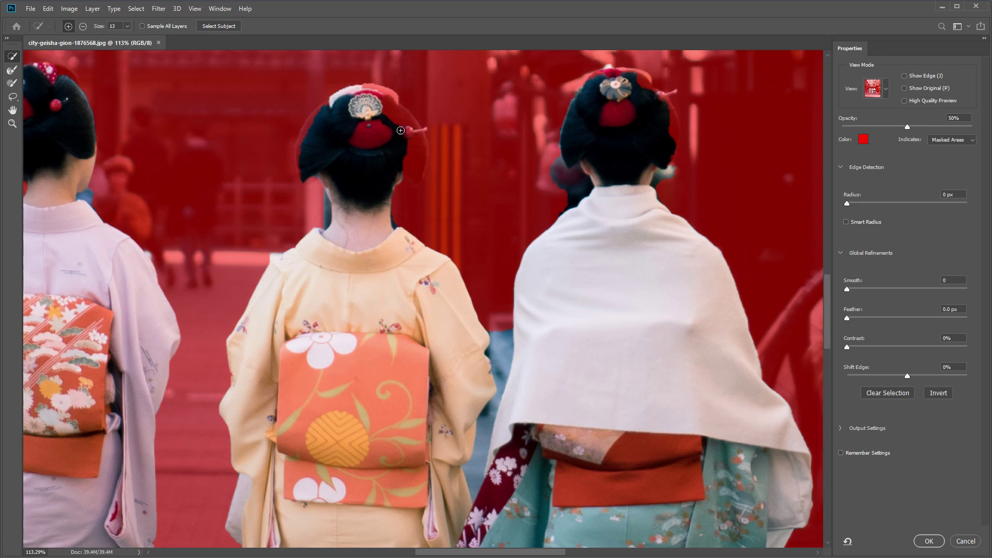
# Add the missing hair and ornament of the middle woman to the selection and brush her head and neck edges clean.
pyautogui.moveTo(380, 116); pyautogui.dragTo(388, 108)
pyautogui.moveTo(410, 143)
pyautogui.mouseDown()
pyautogui.moveTo(414, 174)
pyautogui.moveTo(437, 189)
pyautogui.moveTo(419, 206)
pyautogui.moveTo(444, 170)
pyautogui.mouseUp()
pyautogui.press('alt')
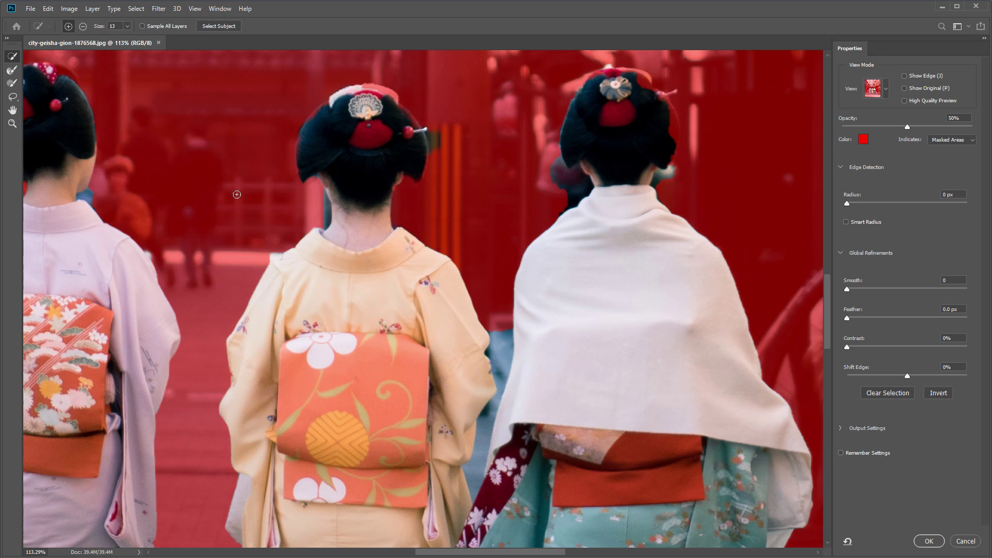
pyautogui.click(13, 84)
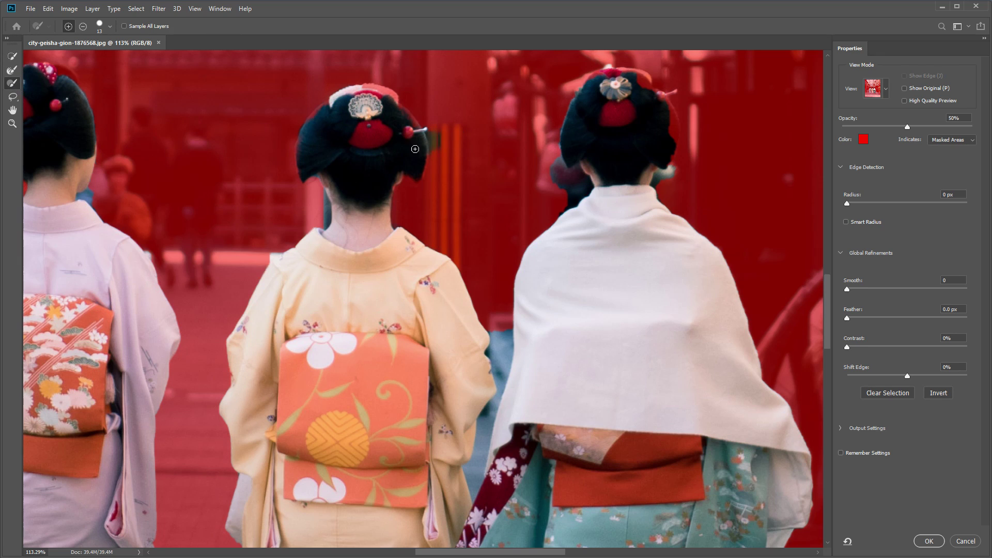
pyautogui.keyDown('alt'); pyautogui.moveTo(434, 141); pyautogui.dragTo(437, 141); pyautogui.keyUp('alt')
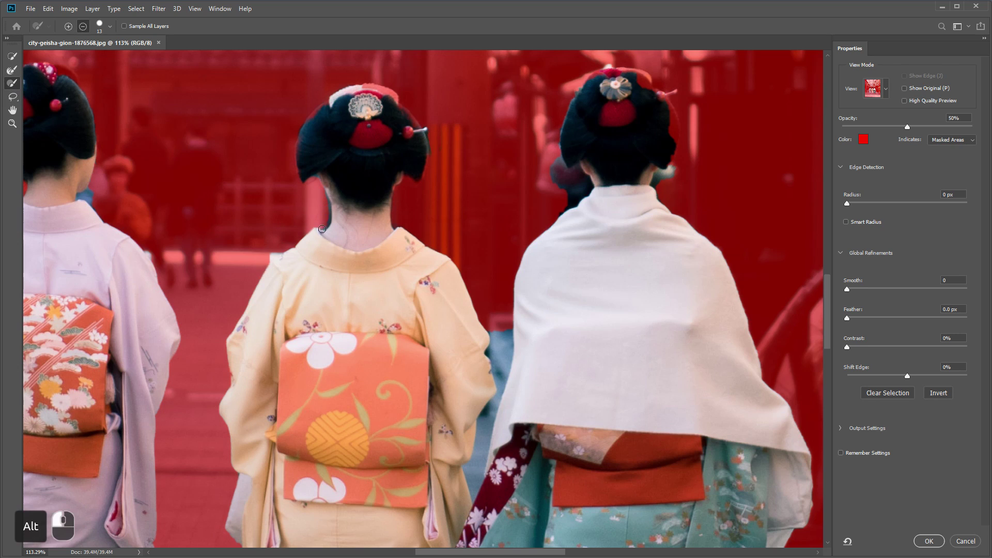
pyautogui.moveTo(367, 87); pyautogui.dragTo(380, 91)
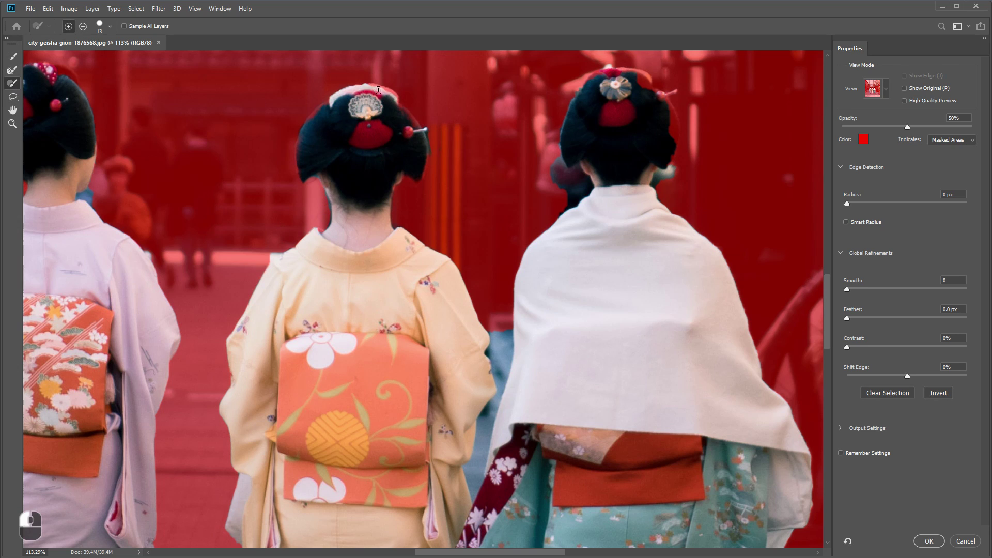
# Brush the excess background out of the selection beside the third woman's hair.
pyautogui.press('space')
pyautogui.moveTo(564, 150)
pyautogui.mouseDown()
pyautogui.moveTo(328, 159)
pyautogui.moveTo(345, 205)
pyautogui.moveTo(344, 193)
pyautogui.mouseUp()
pyautogui.keyDown('alt'); pyautogui.moveTo(422, 189); pyautogui.dragTo(443, 178); pyautogui.keyUp('alt')
# With the brush enlarged to 30, add the teal kimono's missing sleeve edge and correct the selection around the sandals.
pyautogui.moveTo(516, 350); pyautogui.dragTo(408, 407)
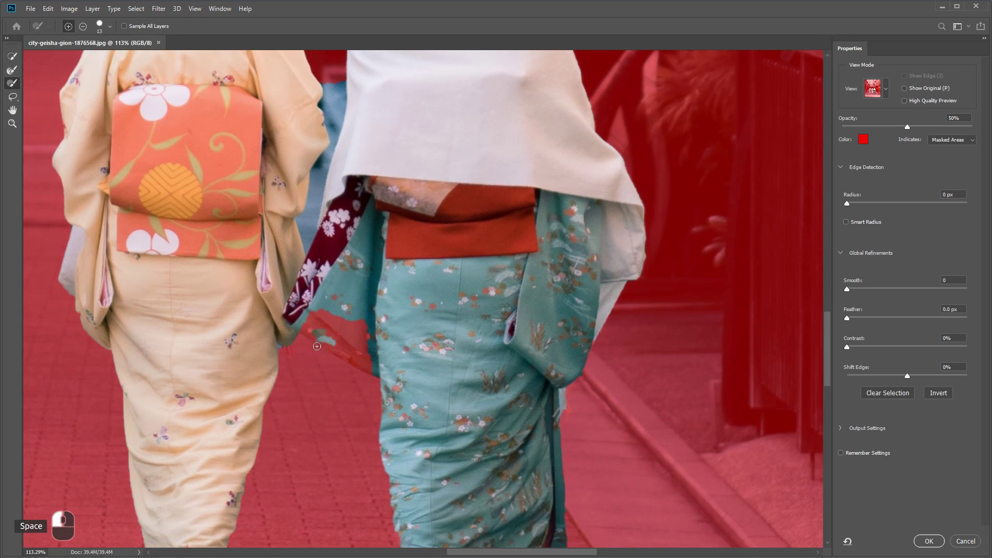
pyautogui.press(']')
pyautogui.press(']')
pyautogui.moveTo(348, 336)
pyautogui.mouseDown()
pyautogui.moveTo(333, 339)
pyautogui.moveTo(338, 347)
pyautogui.mouseUp()
pyautogui.moveTo(543, 347)
pyautogui.mouseDown()
pyautogui.moveTo(447, 115)
pyautogui.moveTo(473, 60)
pyautogui.mouseUp()
pyautogui.keyDown('alt'); pyautogui.moveTo(413, 351); pyautogui.dragTo(431, 339); pyautogui.keyUp('alt')
pyautogui.moveTo(248, 377); pyautogui.dragTo(373, 339)
pyautogui.moveTo(268, 321); pyautogui.dragTo(238, 333)
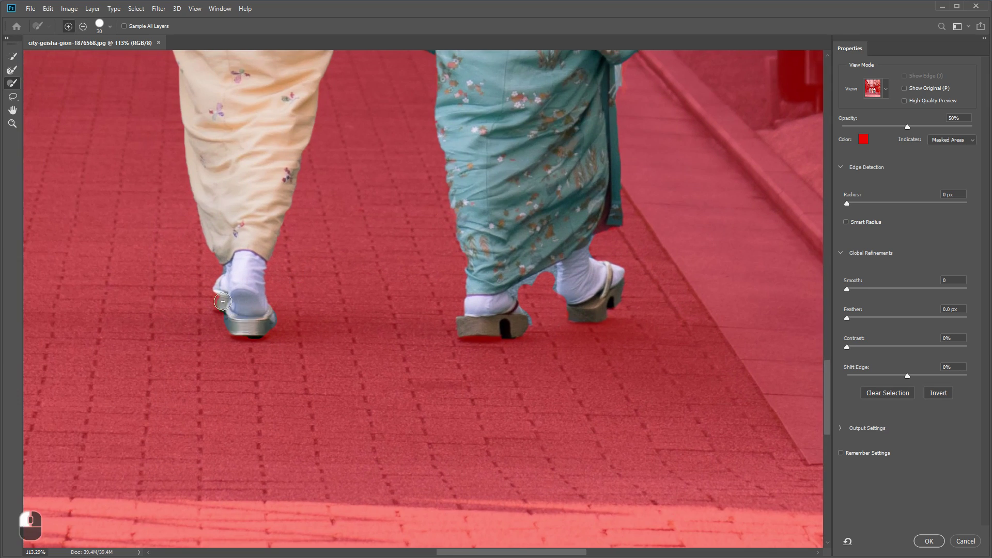
# Clean up the selection around the left woman and between the other two women, reducing the brush size to 20.
pyautogui.moveTo(289, 248); pyautogui.dragTo(588, 394)
pyautogui.keyDown('alt'); pyautogui.moveTo(220, 444); pyautogui.dragTo(233, 455); pyautogui.keyUp('alt')
pyautogui.moveTo(279, 150); pyautogui.dragTo(299, 421)
pyautogui.moveTo(289, 150); pyautogui.dragTo(312, 421)
pyautogui.keyDown('alt'); pyautogui.moveTo(331, 304); pyautogui.dragTo(324, 317); pyautogui.keyUp('alt')
pyautogui.moveTo(248, 192); pyautogui.dragTo(267, 190)
pyautogui.moveTo(341, 303); pyautogui.dragTo(341, 237)
pyautogui.moveTo(729, 382)
pyautogui.mouseDown()
pyautogui.moveTo(378, 250)
pyautogui.moveTo(382, 289)
pyautogui.mouseUp()
pyautogui.press('[')
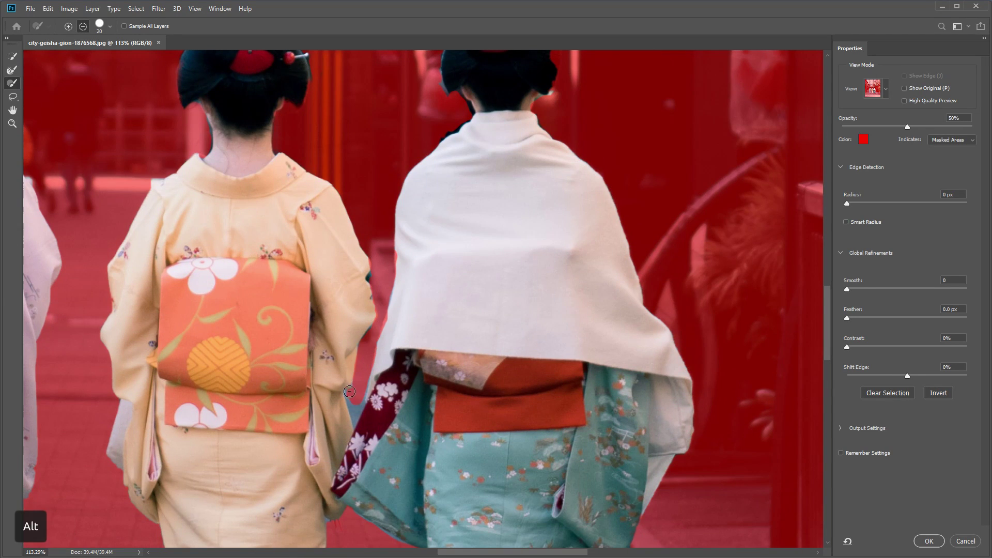
# Output the refined selection of the three women to a new layer with a layer mask.
pyautogui.hotkey('ctrl', '-')
pyautogui.hotkey('ctrl', '-')
pyautogui.moveTo(395, 315); pyautogui.dragTo(467, 227)
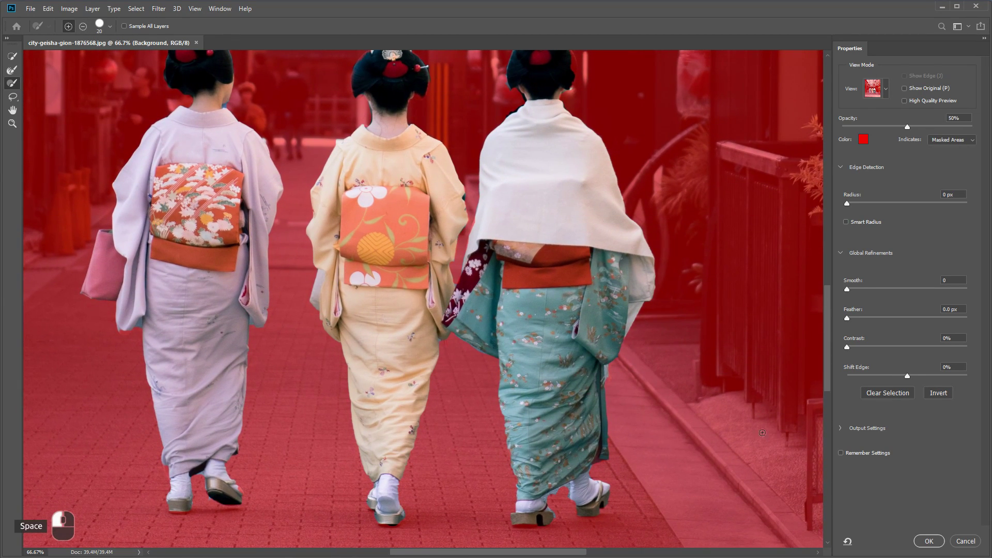
pyautogui.click(840, 428)
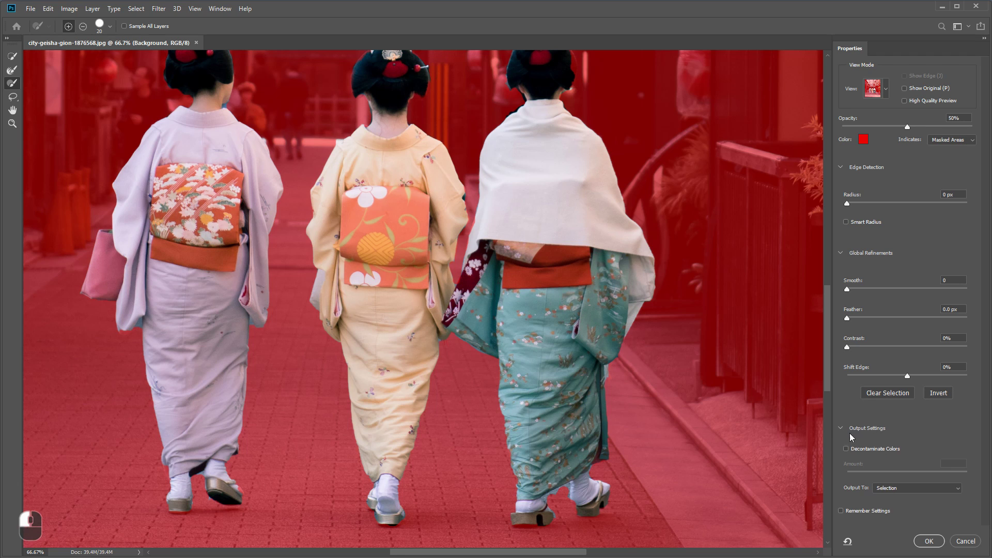
pyautogui.click(905, 487)
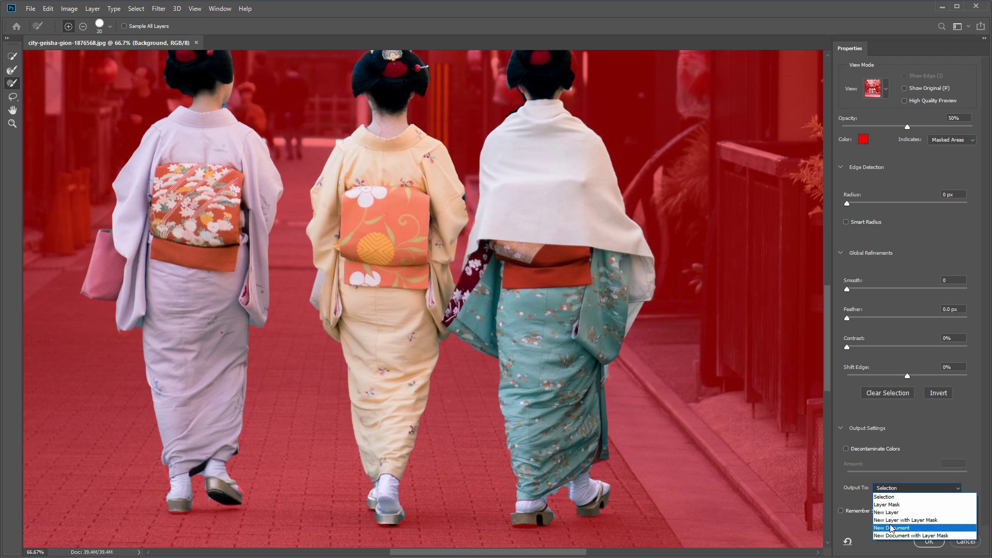
pyautogui.click(909, 520)
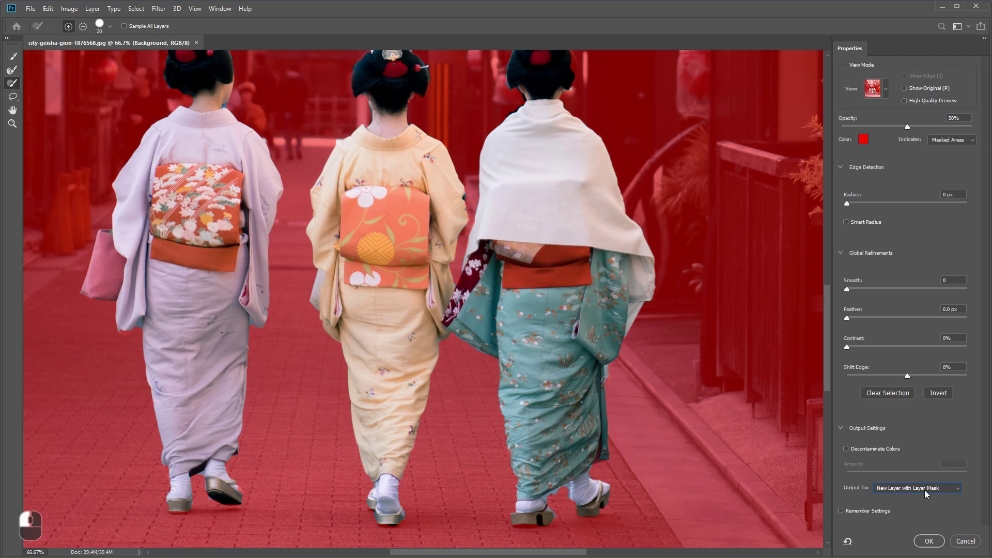
pyautogui.click(928, 540)
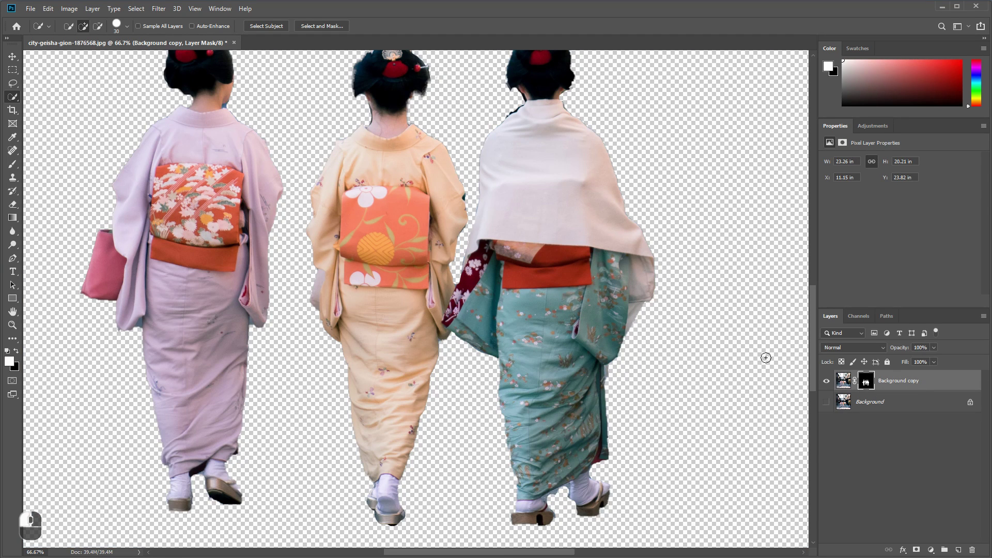
# Show the Background layer and select the left utility pole with its round no-parking sign using Quick Selection.
pyautogui.press('space')
pyautogui.moveTo(472, 124); pyautogui.dragTo(597, 224)
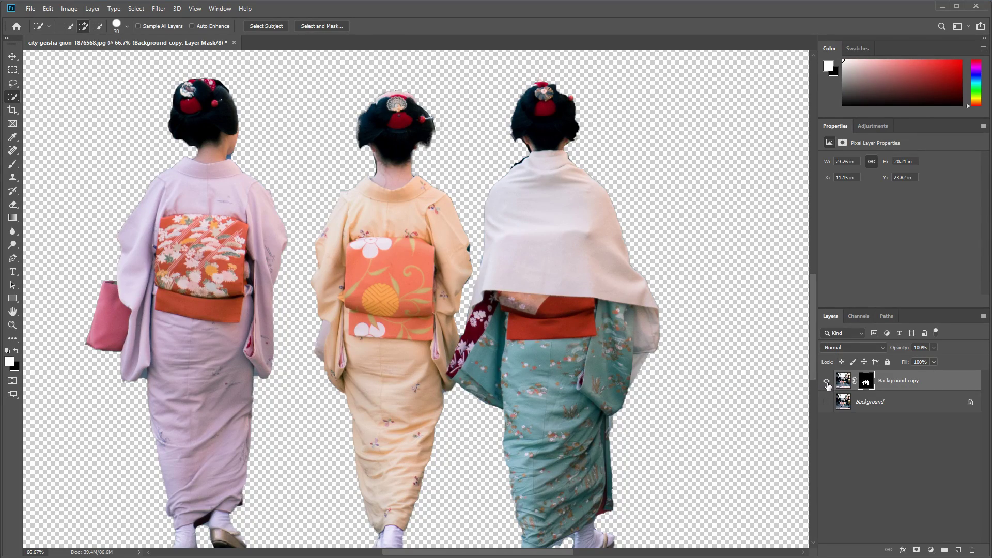
pyautogui.click(826, 401)
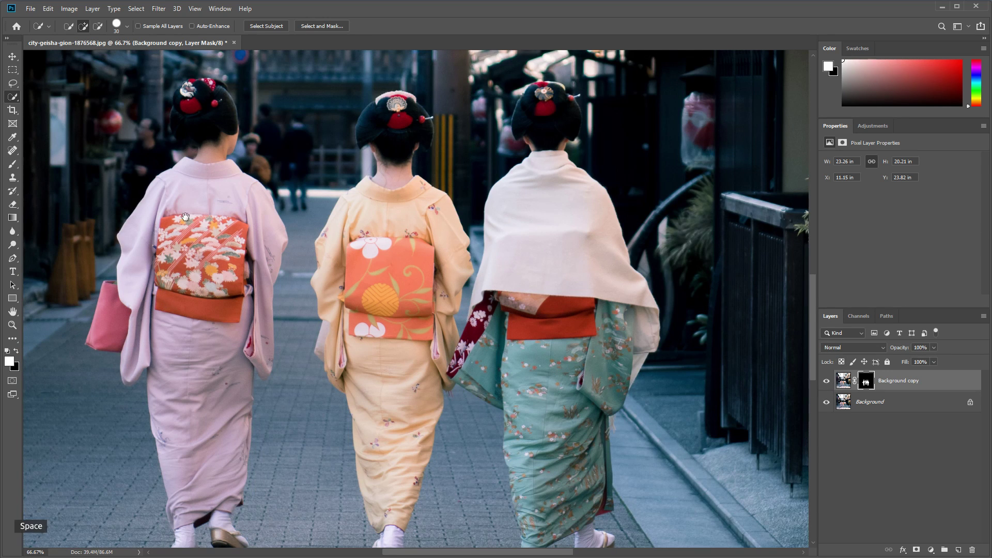
pyautogui.moveTo(191, 221); pyautogui.dragTo(400, 229)
pyautogui.moveTo(150, 114); pyautogui.dragTo(160, 236)
pyautogui.moveTo(159, 167)
pyautogui.mouseDown()
pyautogui.moveTo(159, 234)
pyautogui.moveTo(664, 159)
pyautogui.moveTo(523, 336)
pyautogui.moveTo(549, 269)
pyautogui.mouseUp()
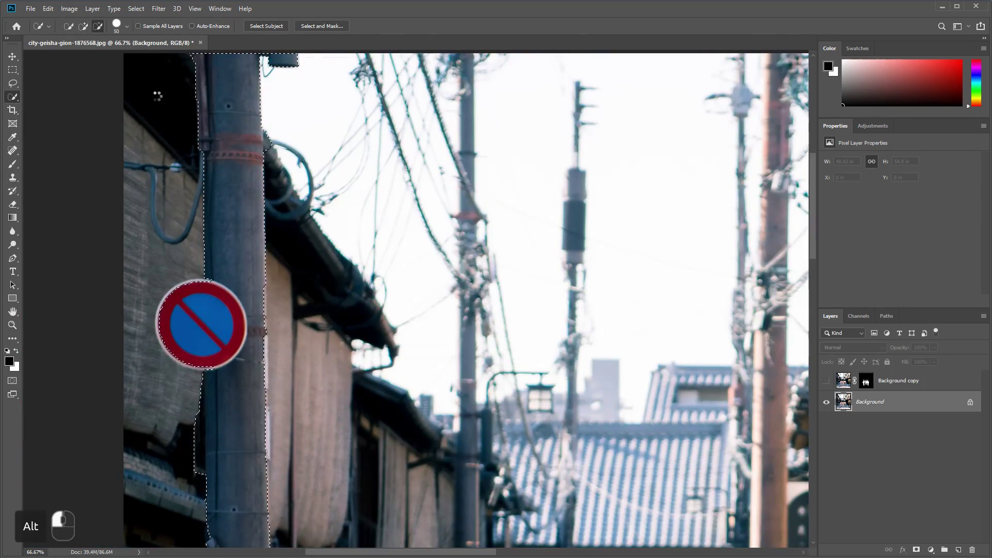
# Open the pole selection in Select and Mask and correct its edges with the Brush.
pyautogui.click(322, 26)
pyautogui.hotkey('ctrl', '+')
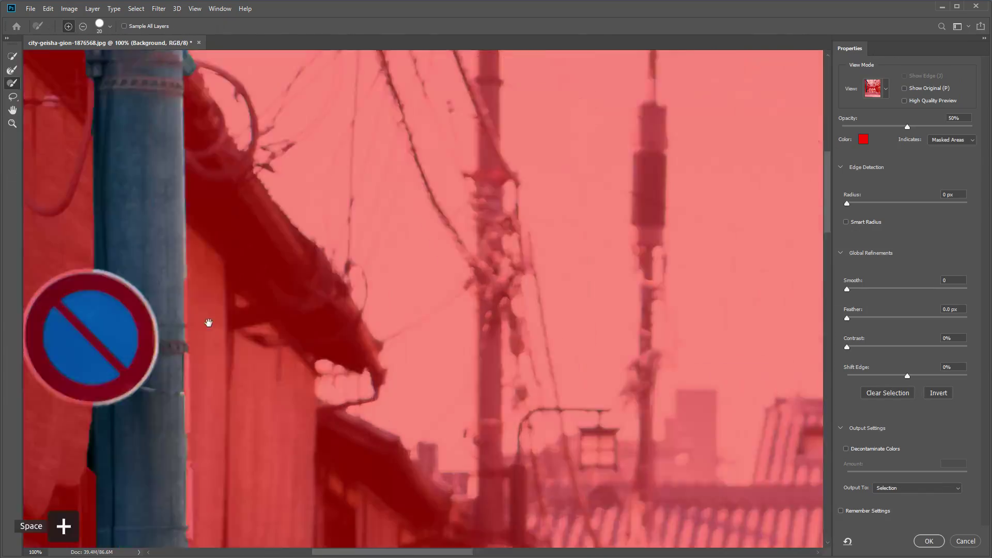
pyautogui.moveTo(208, 324); pyautogui.dragTo(542, 279)
pyautogui.keyDown('alt'); pyautogui.click(457, 416); pyautogui.keyUp('alt')
pyautogui.moveTo(465, 206); pyautogui.dragTo(423, 415)
pyautogui.moveTo(385, 297); pyautogui.dragTo(361, 356)
pyautogui.moveTo(355, 264); pyautogui.dragTo(269, 263)
# Brush the excess background out of the selection along the hanging sign's outer edges.
pyautogui.keyDown('alt'); pyautogui.click(483, 217); pyautogui.keyUp('alt')
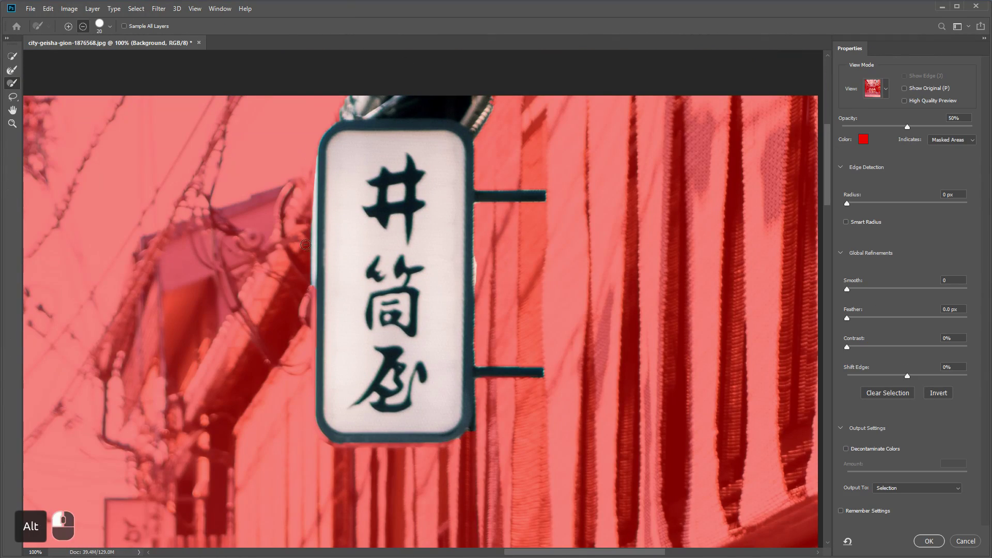
pyautogui.keyDown('alt'); pyautogui.moveTo(311, 150); pyautogui.dragTo(312, 284); pyautogui.keyUp('alt')
pyautogui.keyDown('alt'); pyautogui.moveTo(315, 352); pyautogui.dragTo(388, 444); pyautogui.keyUp('alt')
pyautogui.keyDown('alt'); pyautogui.moveTo(310, 145); pyautogui.dragTo(308, 244); pyautogui.keyUp('alt')
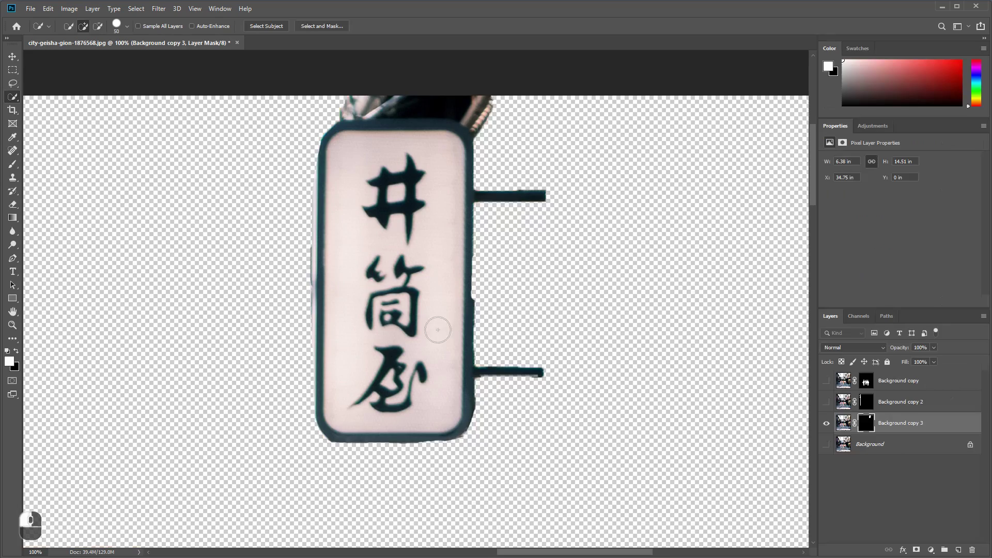
# Paint on the hanging sign's layer mask with the Brush to clean up the cutout around its frame.
pyautogui.hotkey('ctrl', 'z')
pyautogui.press('b')
pyautogui.moveTo(463, 365); pyautogui.dragTo(462, 391)
pyautogui.hotkey('ctrl', '+')
pyautogui.press('x')
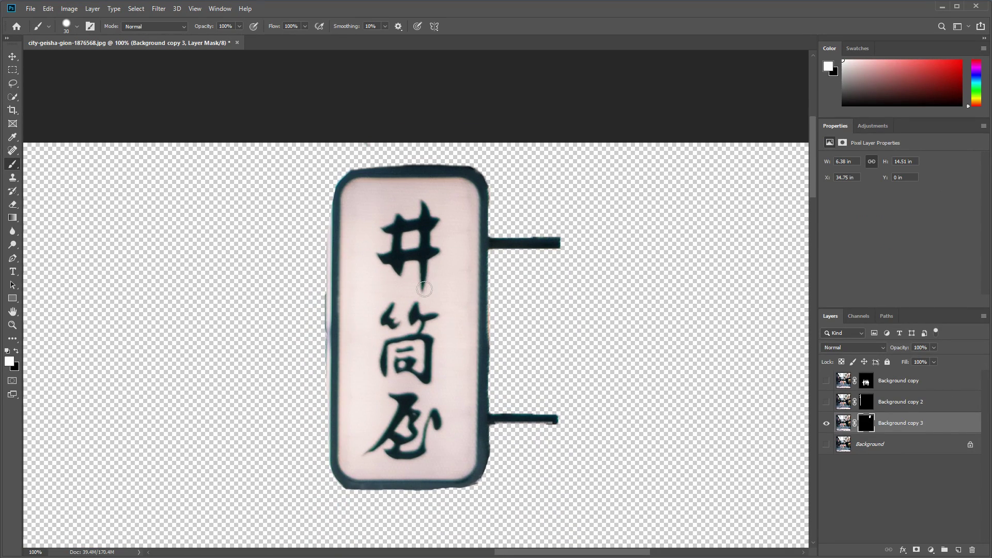
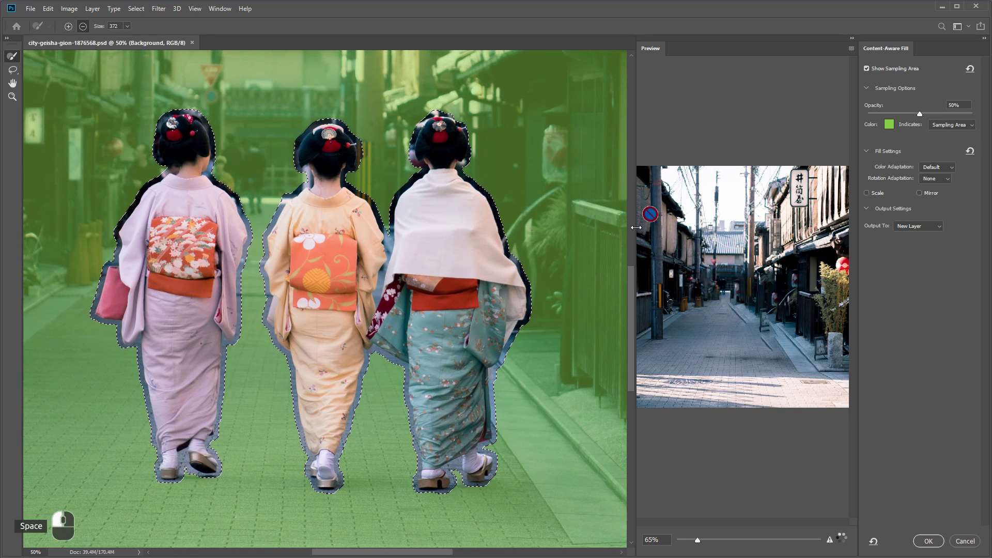
# Enlarge the Content-Aware Fill preview and examine the filled street and curb where the women stood.
pyautogui.moveTo(637, 241); pyautogui.dragTo(457, 228)
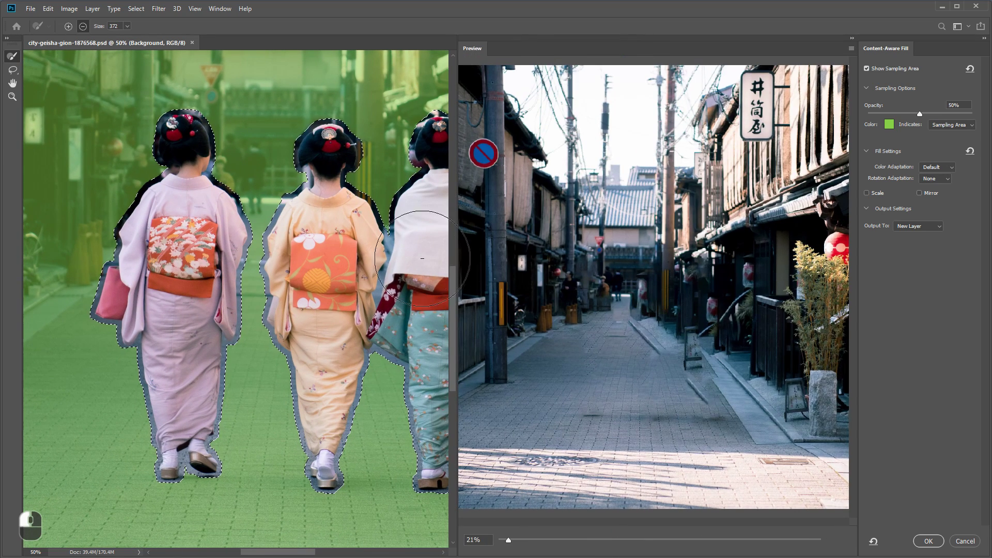
pyautogui.moveTo(381, 258); pyautogui.dragTo(270, 251)
pyautogui.hotkey('ctrl', '-')
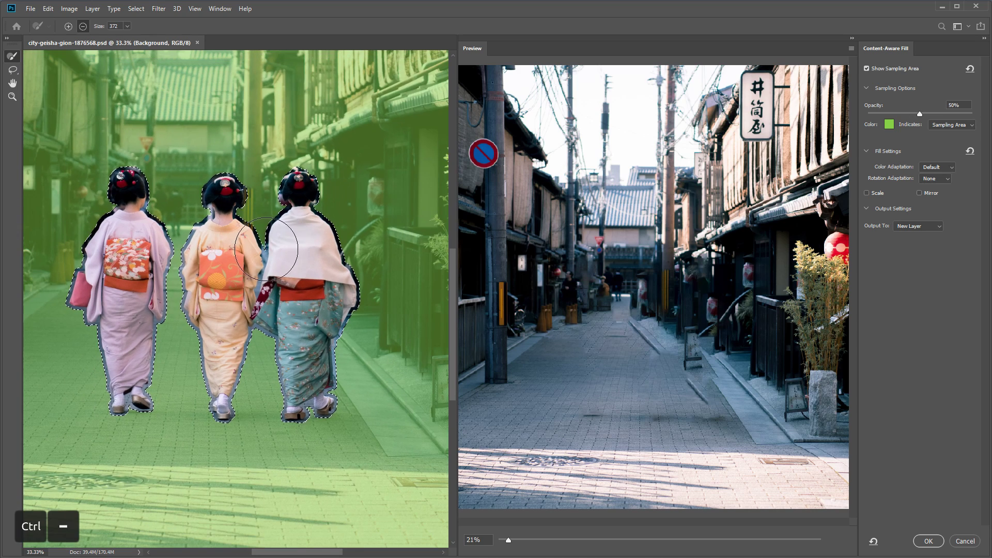
pyautogui.moveTo(170, 294); pyautogui.dragTo(156, 290)
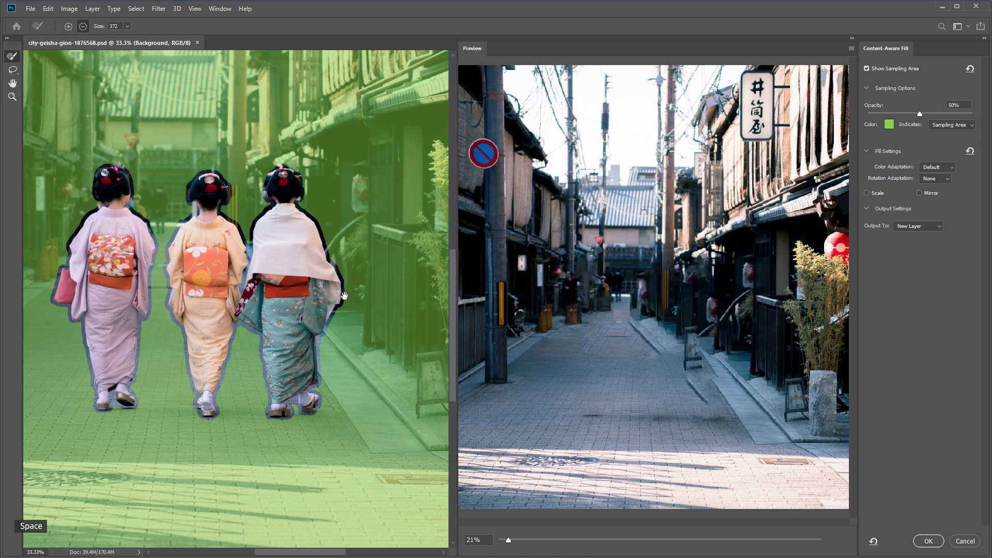
pyautogui.moveTo(339, 287); pyautogui.dragTo(267, 290)
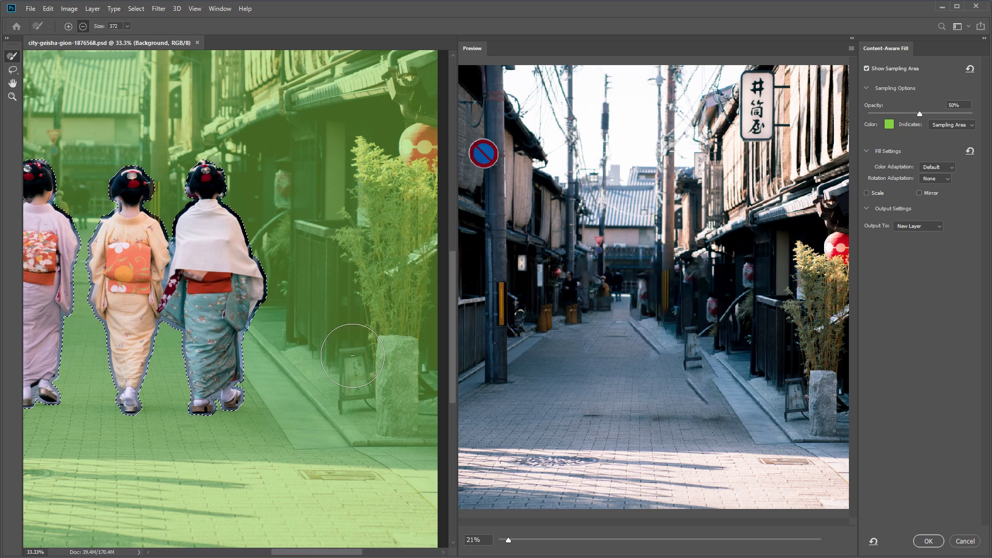
pyautogui.hotkey('ctrl', '+')
pyautogui.hotkey('ctrl', '+')
pyautogui.hotkey('ctrl', '+')
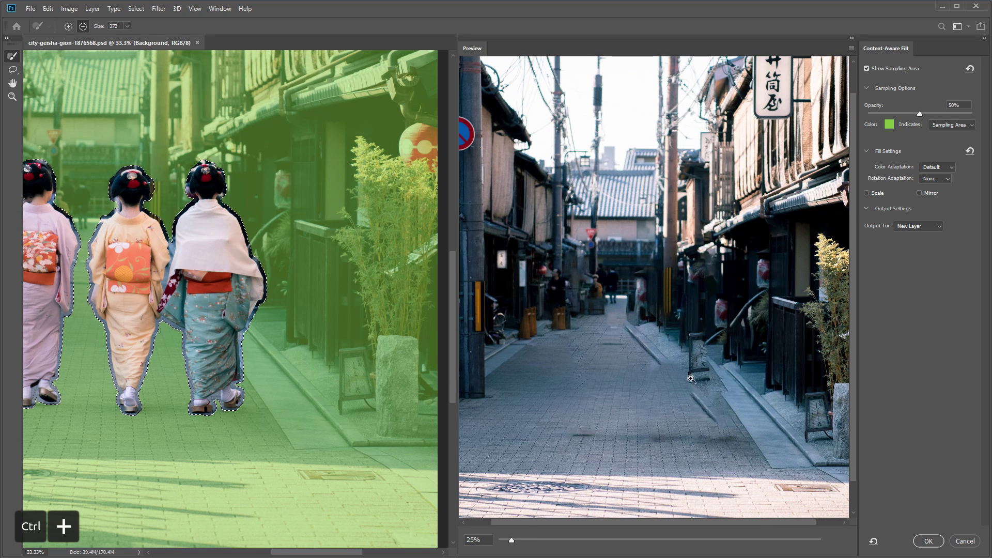
pyautogui.moveTo(768, 431); pyautogui.dragTo(637, 259)
pyautogui.moveTo(523, 221); pyautogui.dragTo(720, 234)
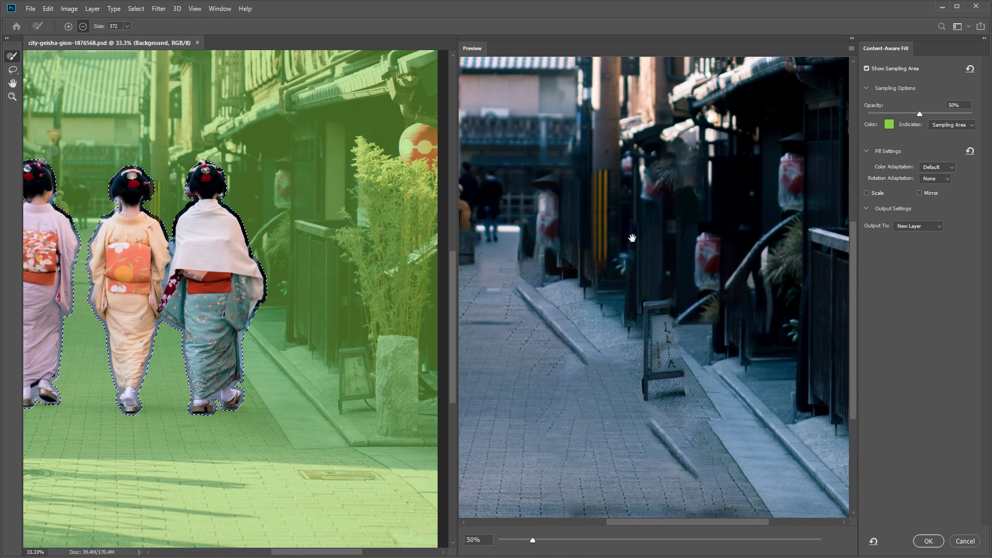
# Exclude the small standing signboard and, with a smaller sampling brush, the hanging lantern from the fill's sampling area.
pyautogui.moveTo(346, 340); pyautogui.dragTo(357, 402)
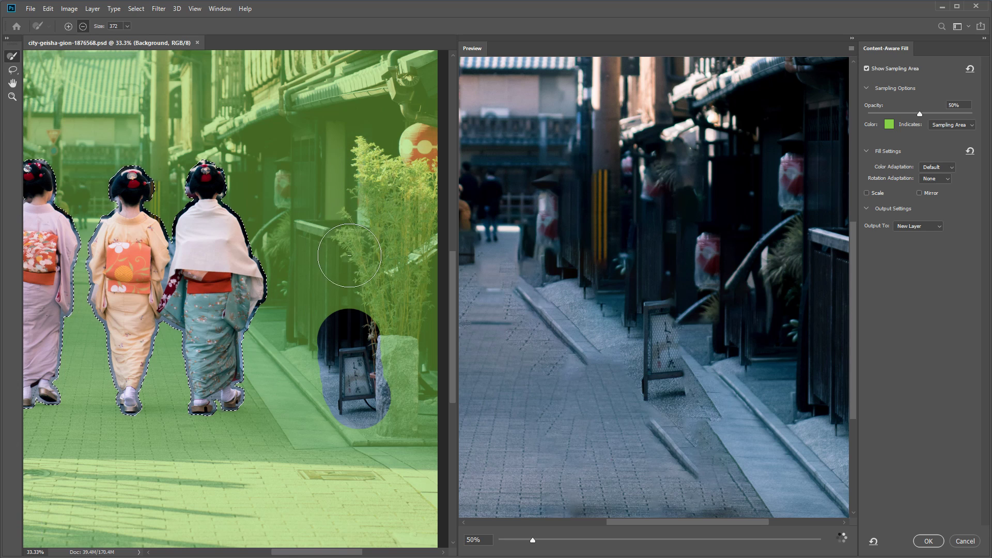
pyautogui.moveTo(326, 267); pyautogui.dragTo(281, 291)
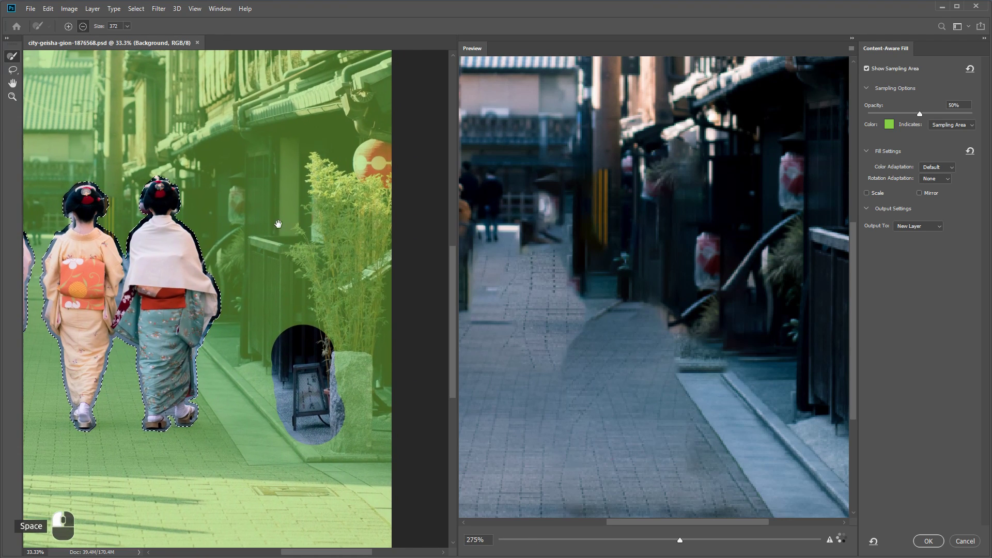
pyautogui.press('[')
pyautogui.press('[')
pyautogui.moveTo(240, 185); pyautogui.dragTo(238, 227)
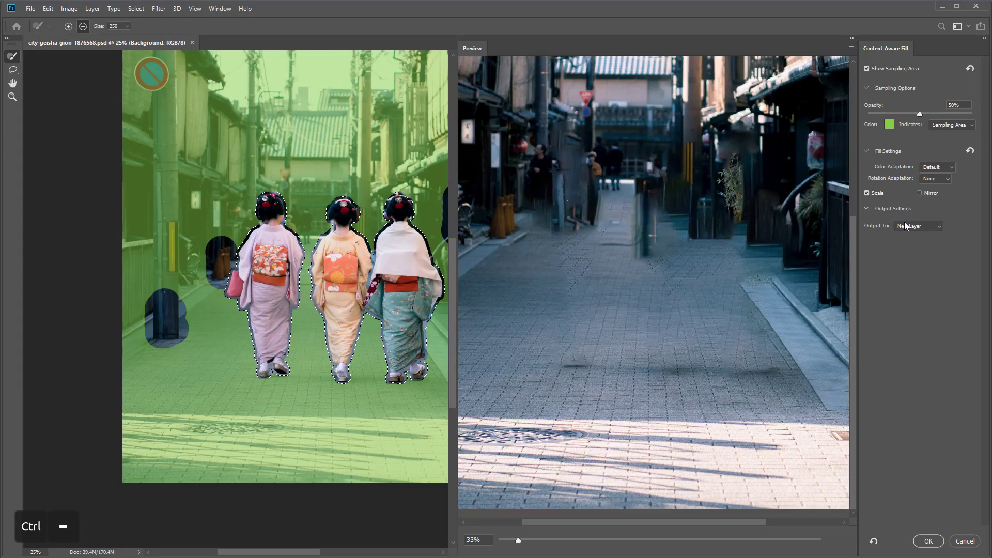
# Keep the fill output set to New Layer and apply the Content-Aware Fill that removes the women.
pyautogui.click(924, 227)
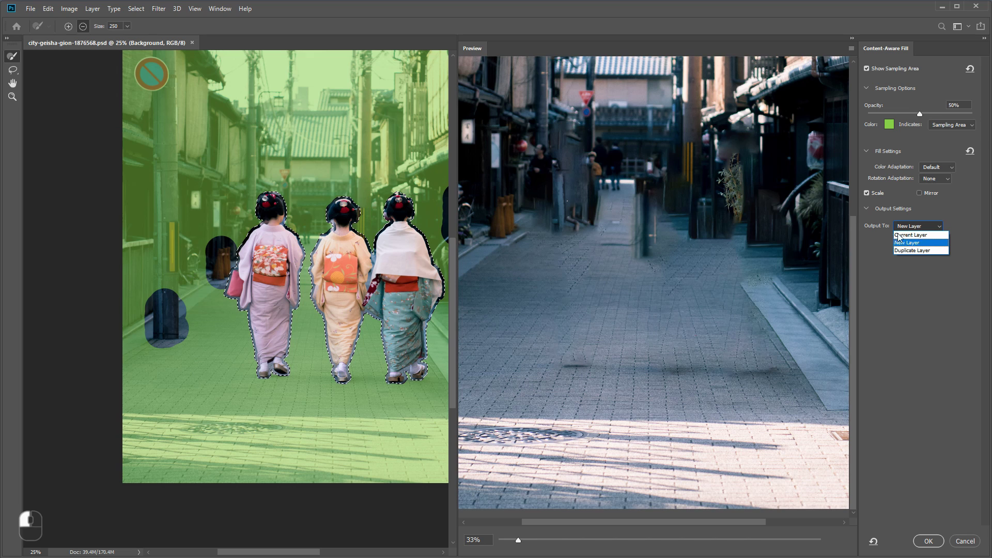
pyautogui.click(917, 243)
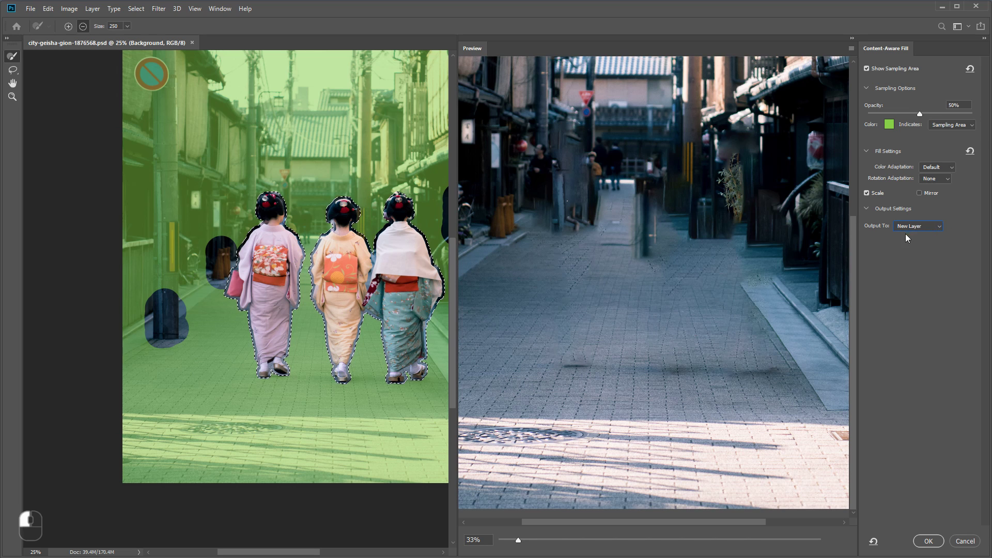
pyautogui.click(929, 541)
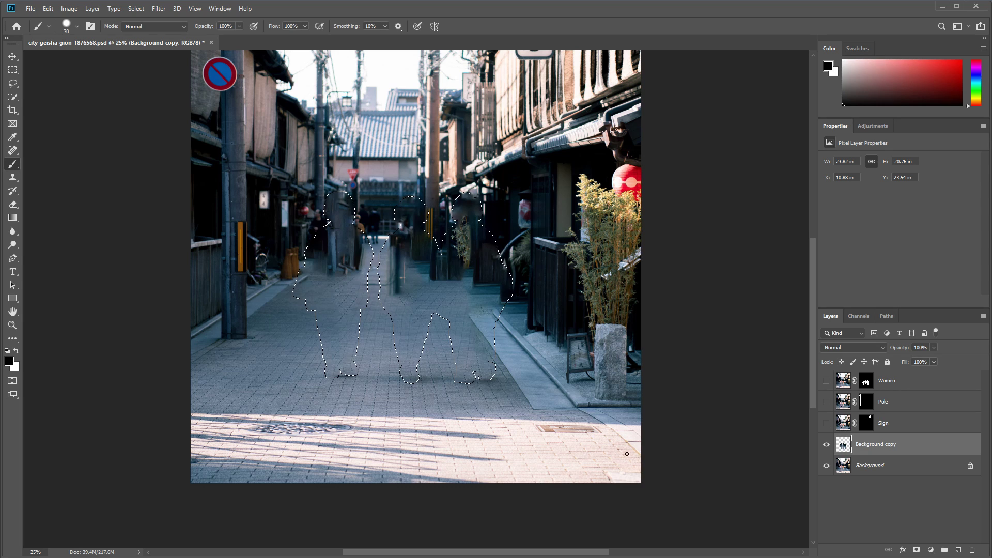
# Toggle the visibility of the new fill layer to compare the street with and without the women.
pyautogui.click(827, 445)
pyautogui.click(826, 445)
pyautogui.click(827, 445)
pyautogui.click(827, 446)
pyautogui.click(827, 446)
pyautogui.click(827, 445)
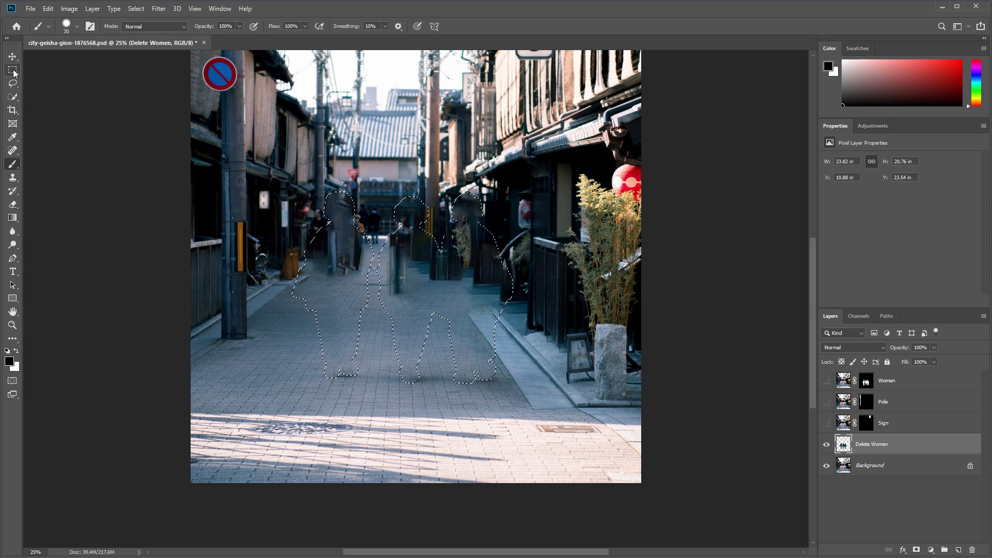
# Remove the left pole and the hanging sign from the Background with Content-Aware Fill, outputting each fill to a new layer.
pyautogui.click(13, 70)
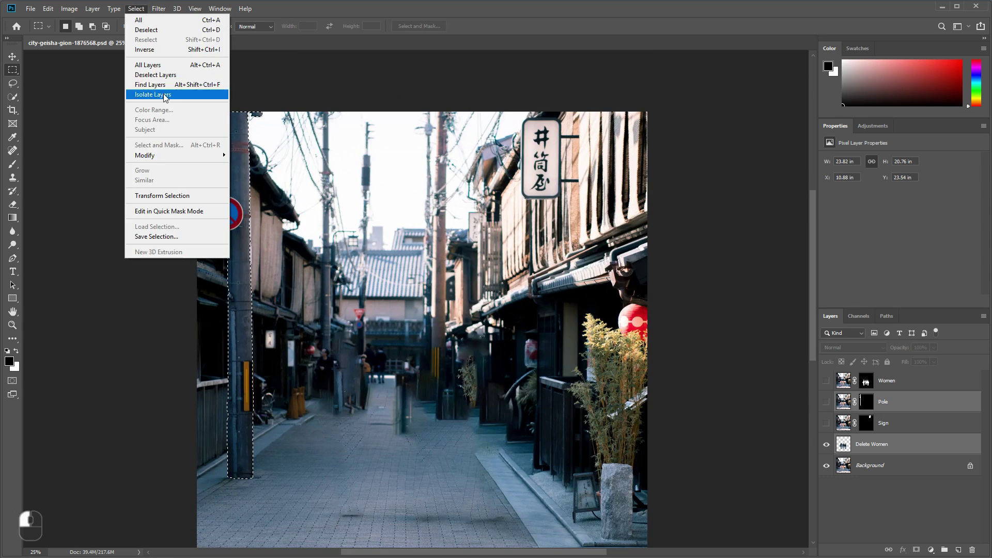
pyautogui.click(48, 9)
pyautogui.click(52, 178)
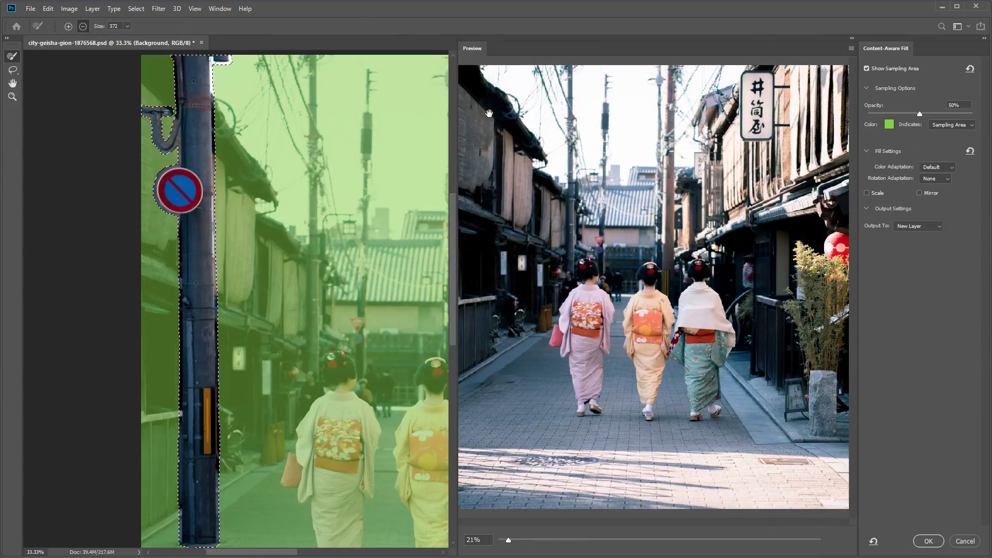
pyautogui.press('Return')
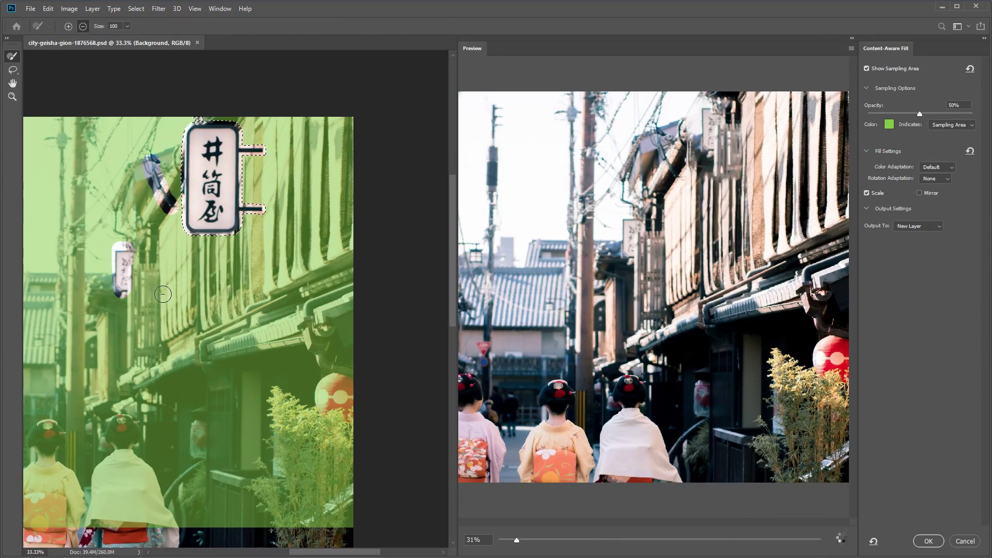
pyautogui.click(939, 539)
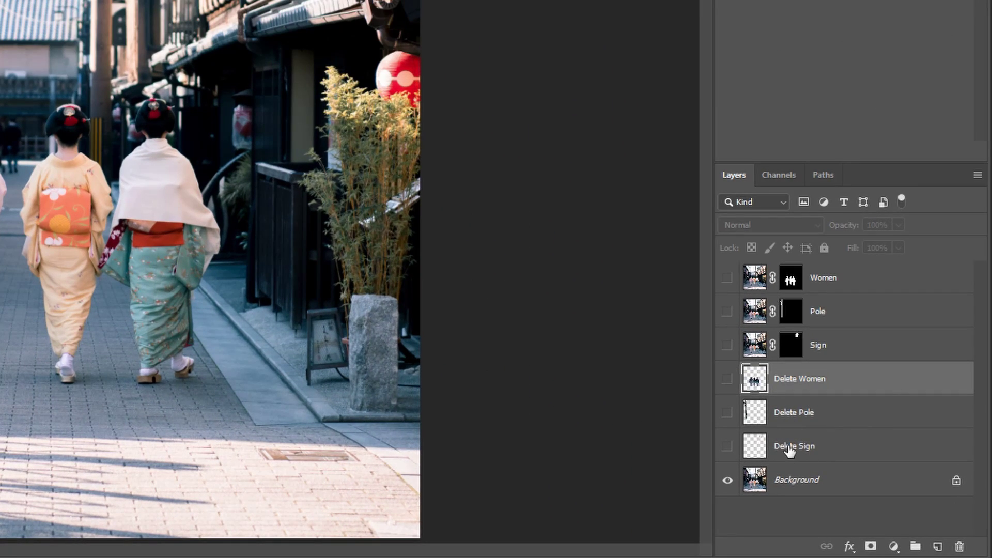
# Select the Delete Sign layer and show the Delete Sign, Delete Pole and Delete Women layers.
pyautogui.click(789, 448)
pyautogui.click(810, 412)
pyautogui.click(814, 390)
pyautogui.click(809, 460)
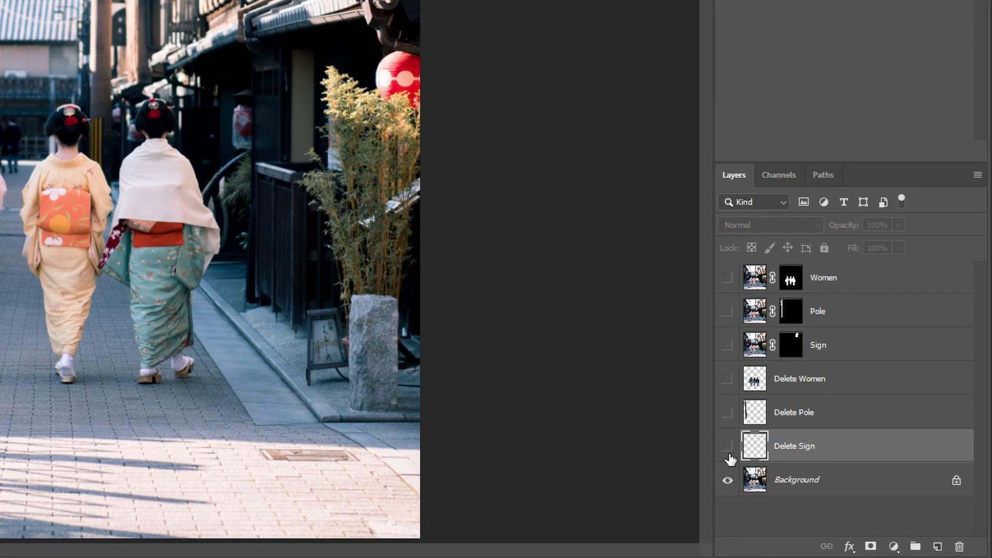
pyautogui.click(727, 446)
pyautogui.click(727, 413)
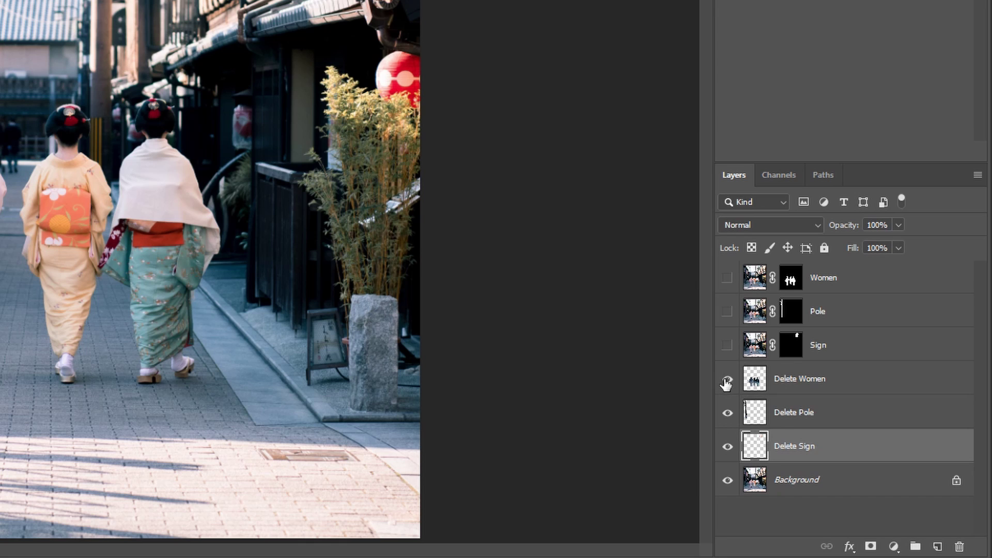
pyautogui.click(726, 381)
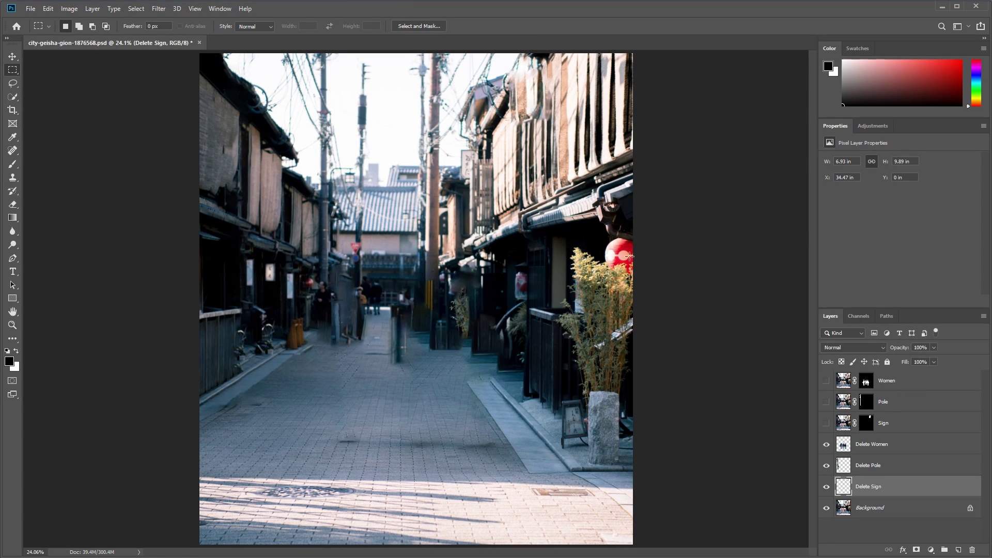
# Export the clean street background to the Desktop as BG.png, with PNG transparency turned off.
pyautogui.click(30, 12)
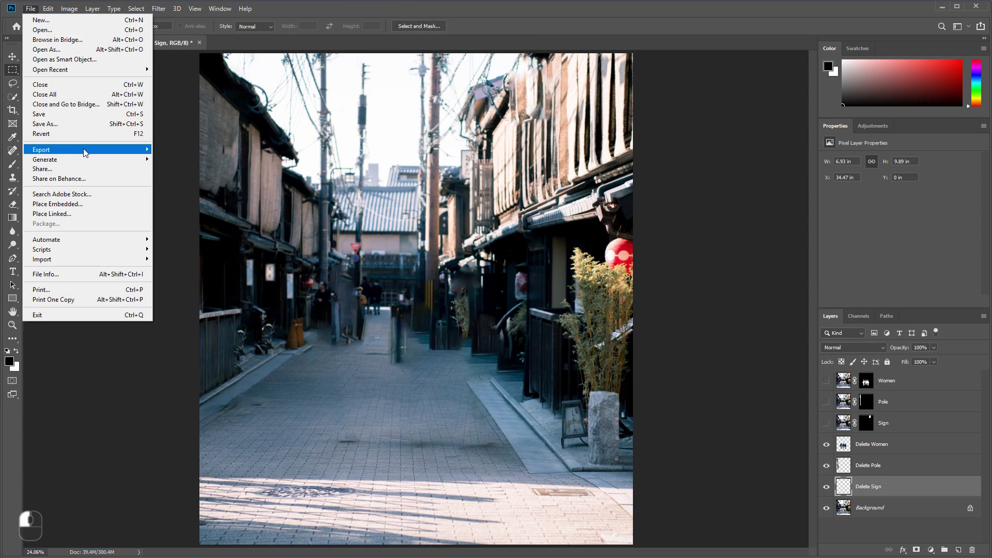
pyautogui.moveTo(86, 150)
pyautogui.click(208, 160)
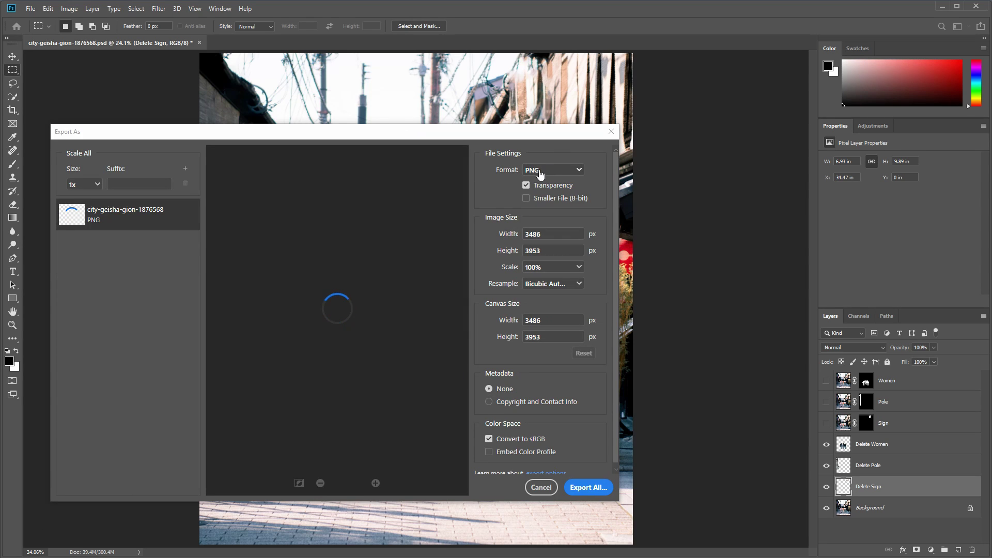
pyautogui.click(536, 188)
pyautogui.click(588, 487)
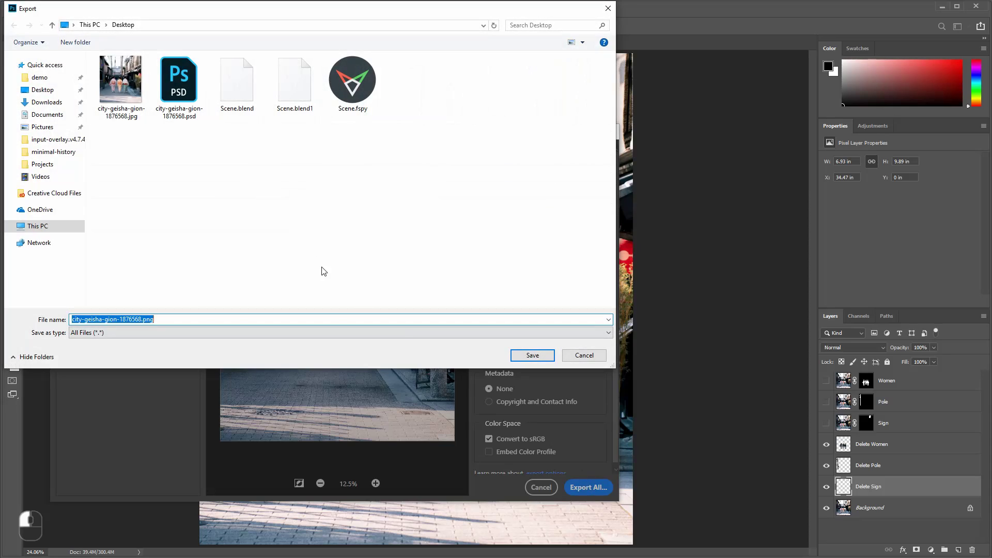
pyautogui.write('BG.p')
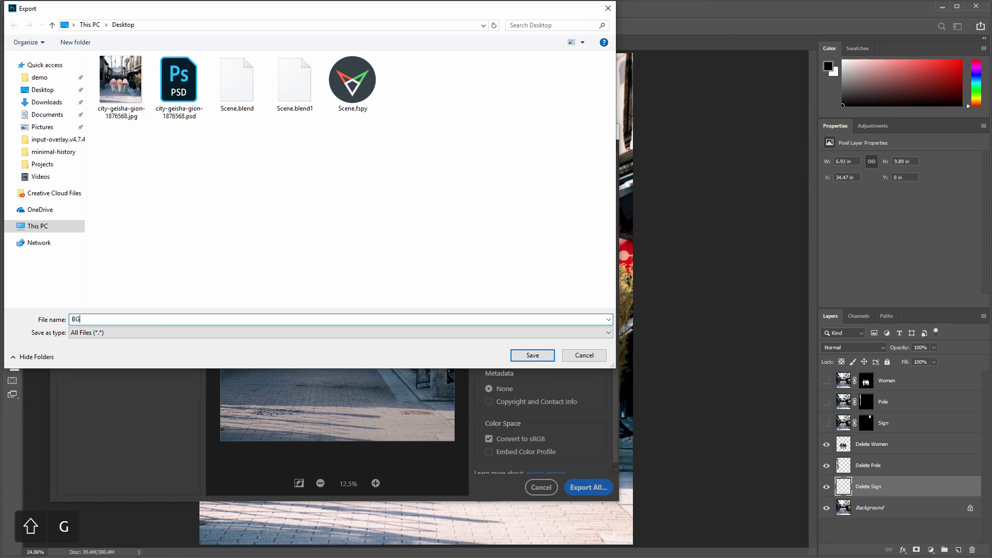
pyautogui.press('Return')
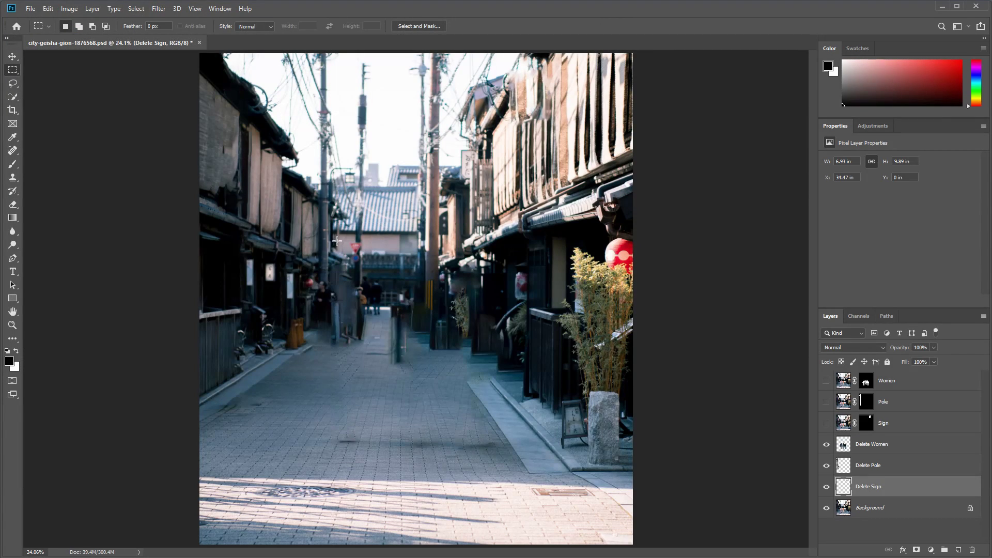
# Hide the Background and all three Delete layers, then show and select only the Sign layer.
pyautogui.moveTo(826, 444); pyautogui.dragTo(828, 494)
pyautogui.click(826, 508)
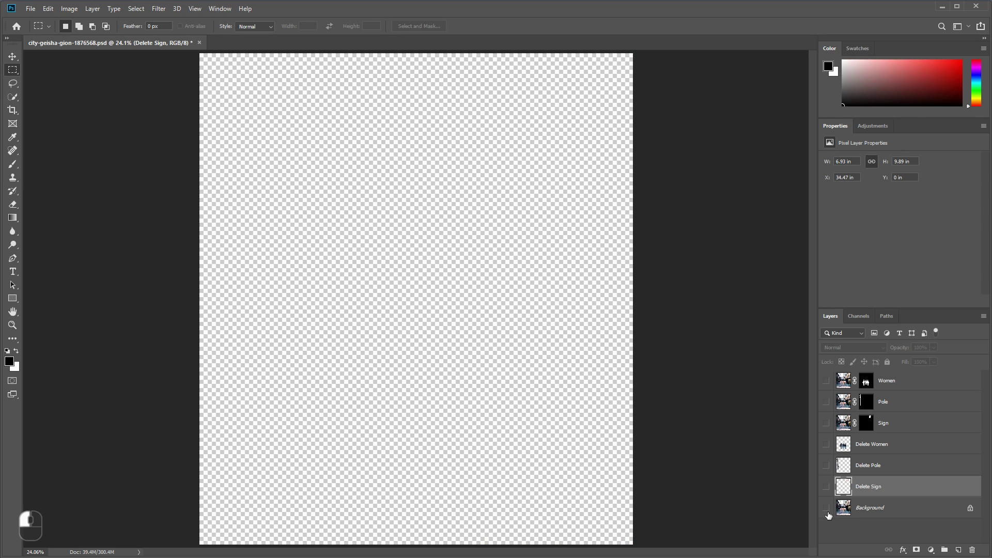
pyautogui.click(827, 423)
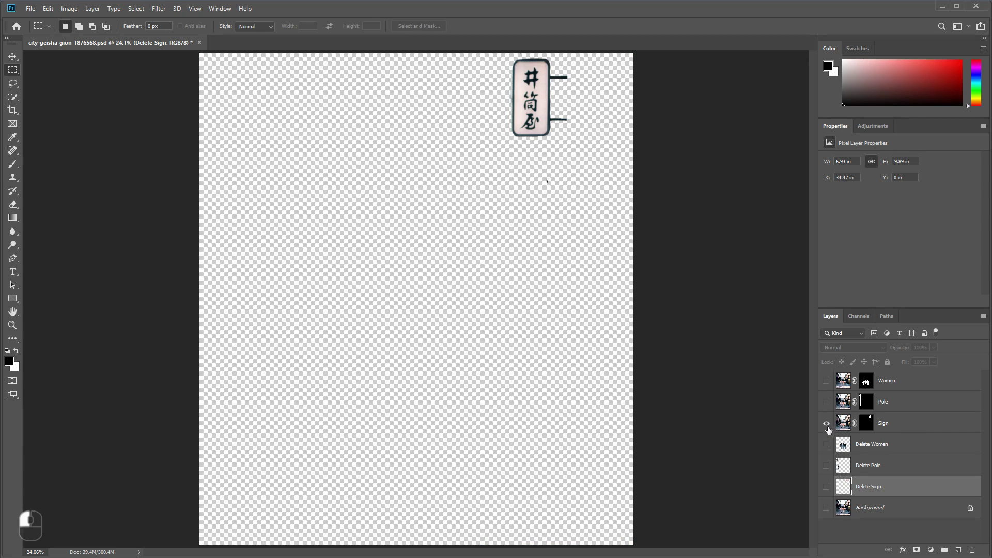
pyautogui.click(826, 402)
pyautogui.click(826, 402)
pyautogui.click(846, 427)
pyautogui.press('b')
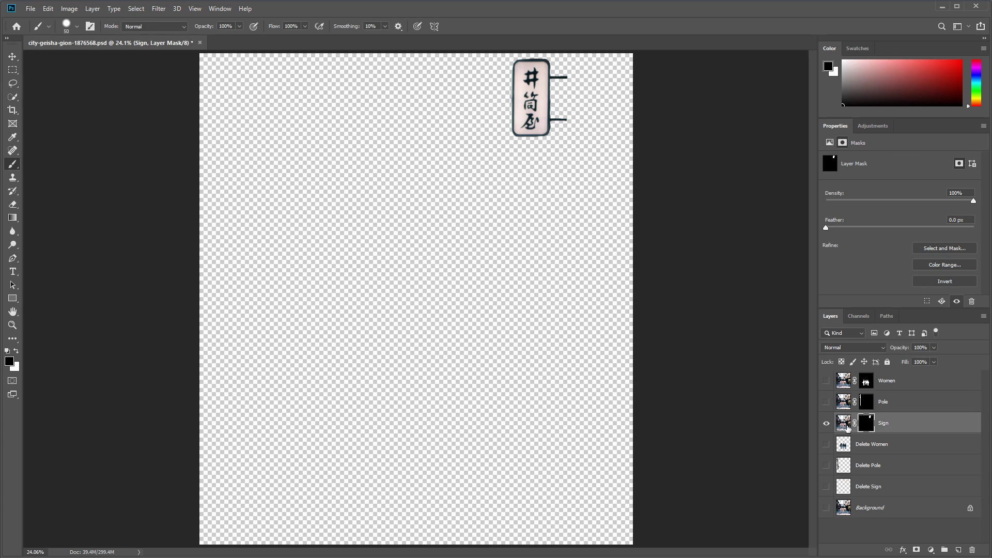
# Export the isolated hanging sign to the Desktop as Sign.png, with PNG transparency turned on.
pyautogui.click(31, 9)
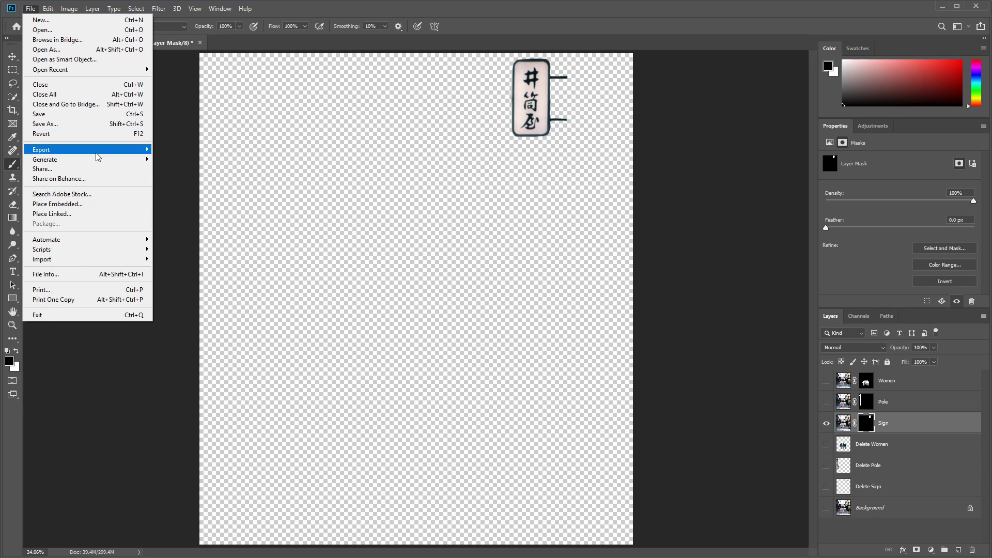
pyautogui.moveTo(91, 155)
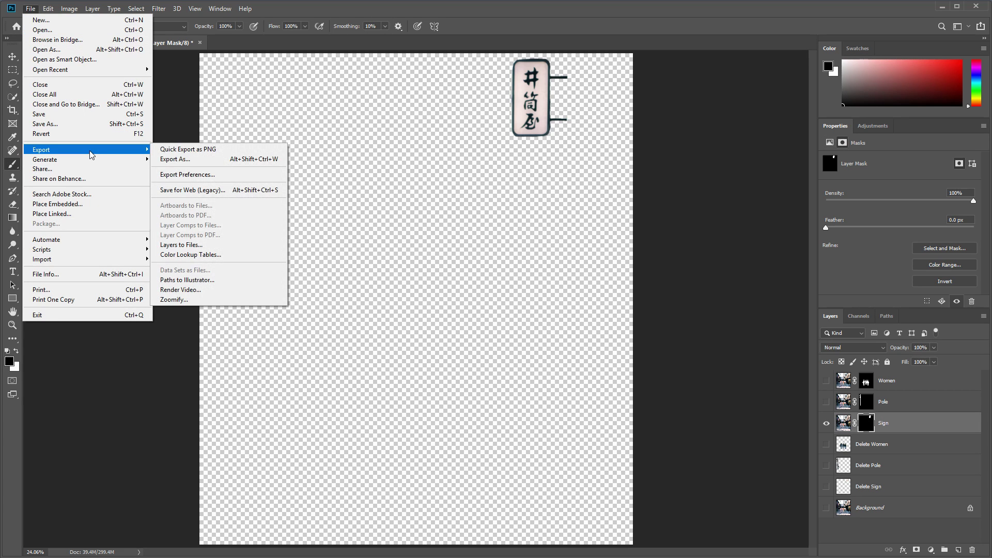
pyautogui.click(220, 159)
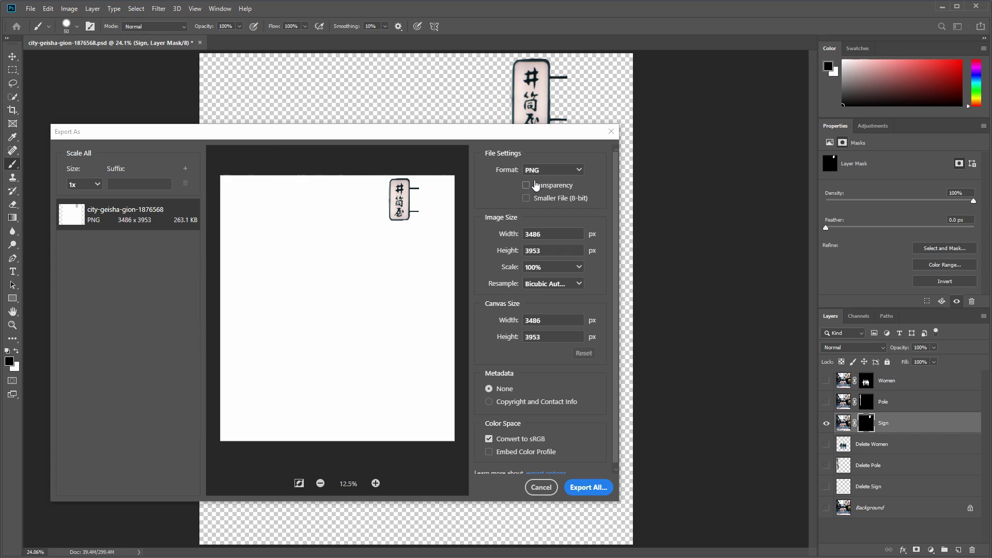
pyautogui.click(526, 186)
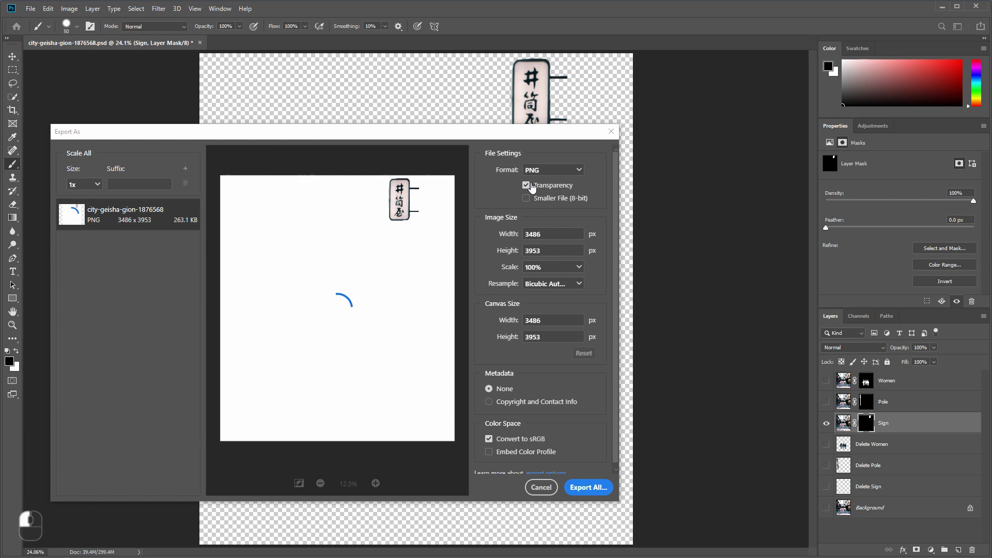
pyautogui.click(588, 487)
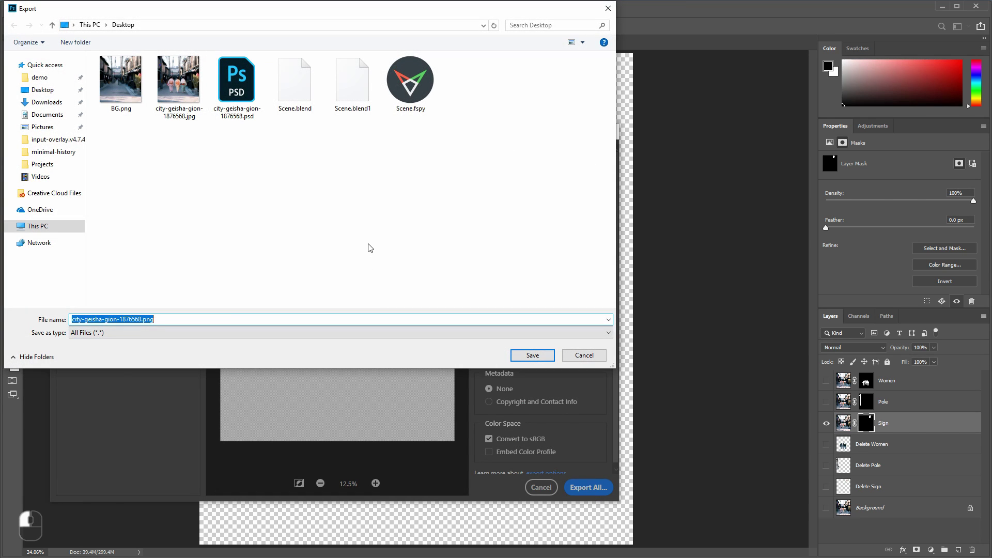
pyautogui.write('Sig')
pyautogui.press('Return')
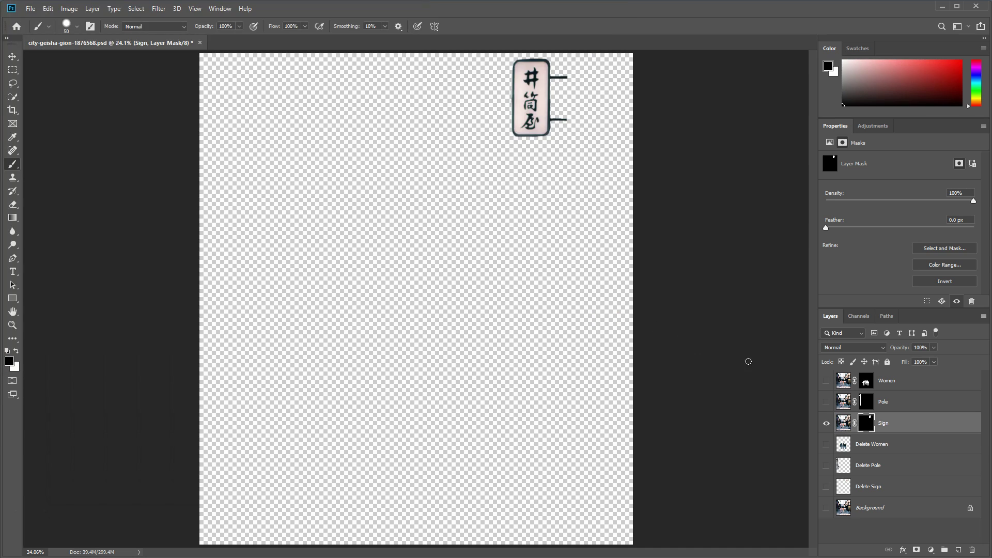
# Export the isolated pole and women to the Desktop as Pole.png and Women.png, and save the layered document.
pyautogui.click(825, 401)
pyautogui.hotkey('alt', 'shift', 'ctrl', 'w')
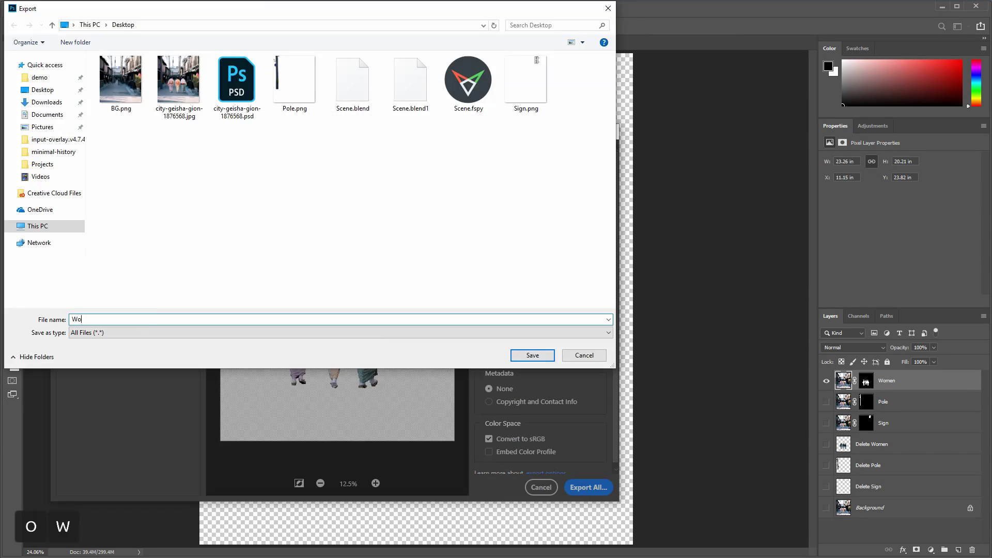
pyautogui.press('Return')
pyautogui.click(30, 8)
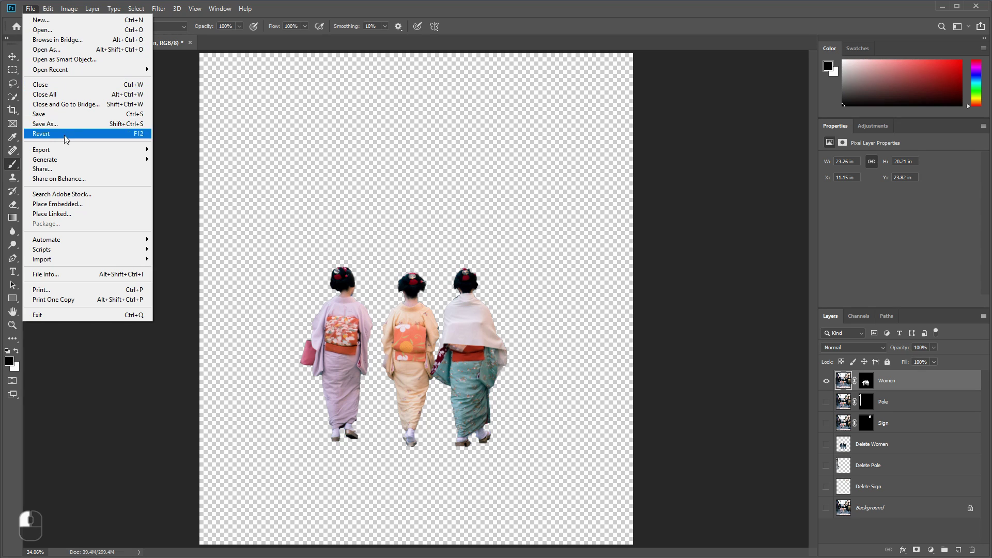
pyautogui.click(57, 114)
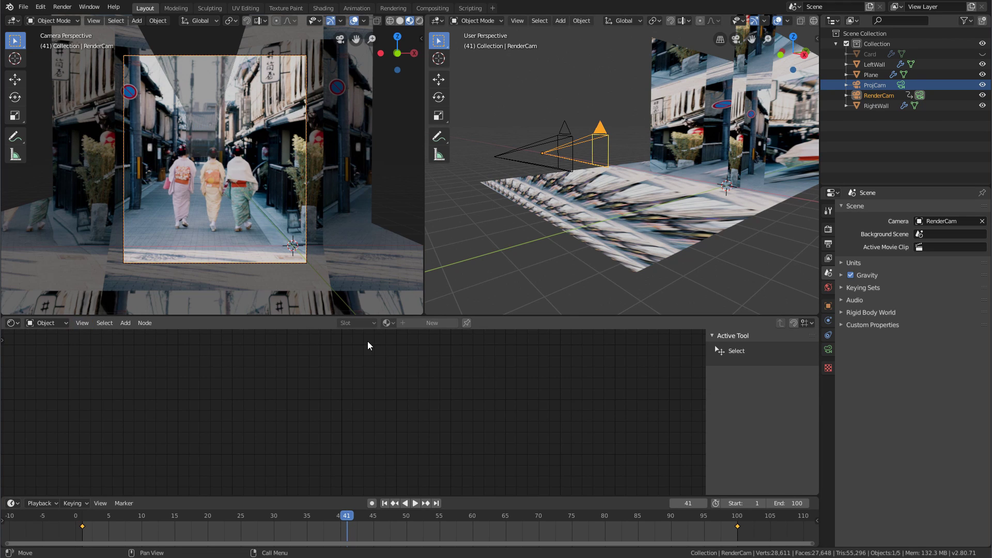
# Switch to Blender, replace the Scene.fspy image in the ground plane's BG material with BG.png, and preview the camera animation.
pyautogui.click(593, 210)
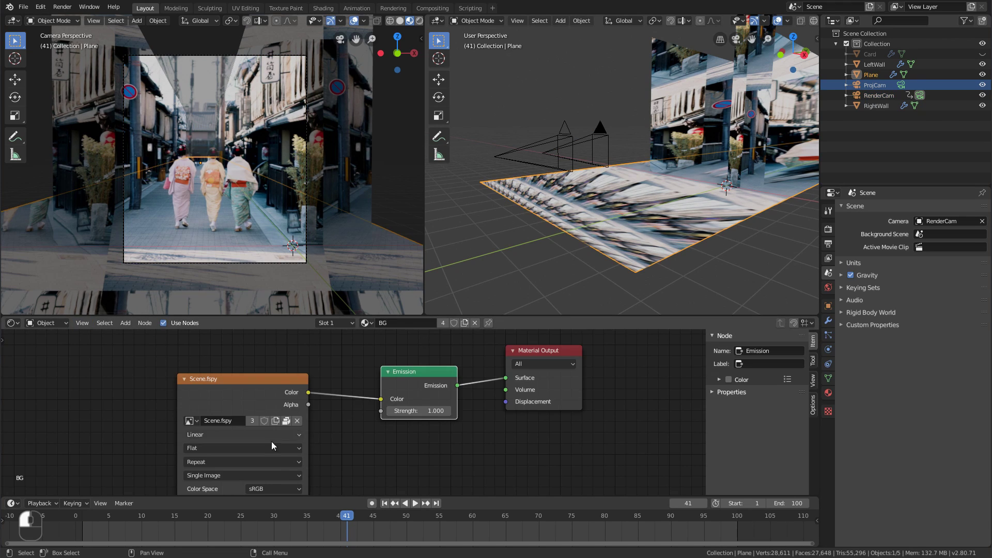
pyautogui.moveTo(262, 377); pyautogui.dragTo(252, 362)
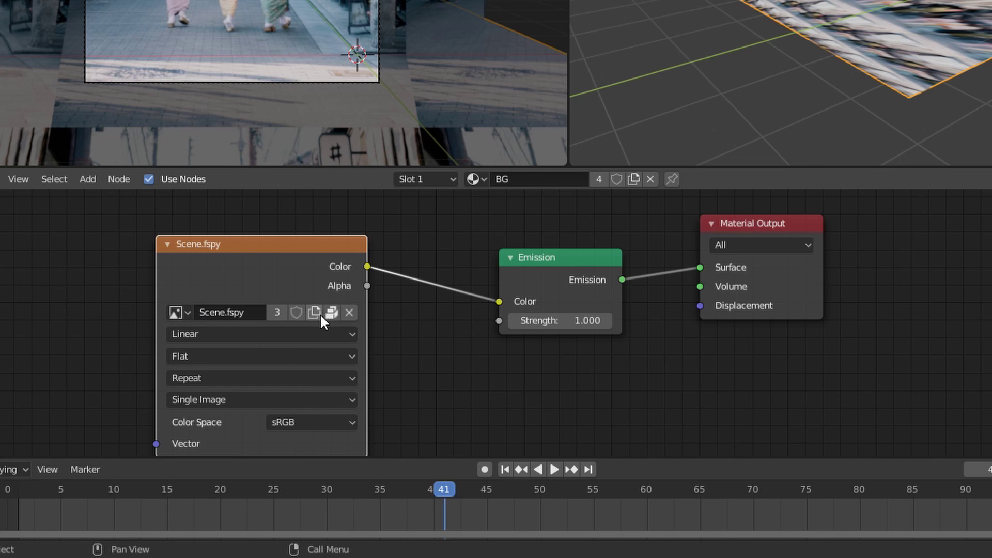
pyautogui.click(348, 312)
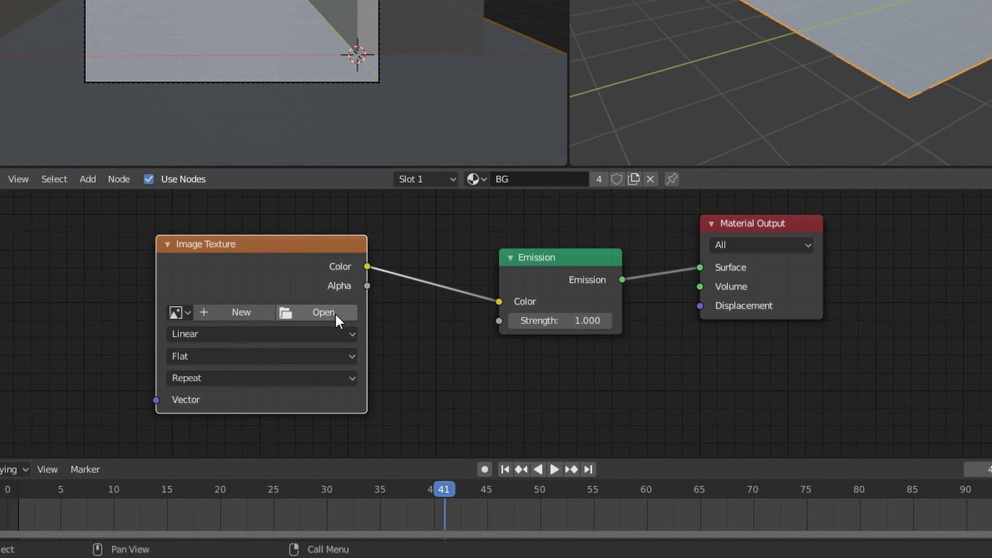
pyautogui.click(335, 312)
pyautogui.click(170, 69)
pyautogui.press('Return')
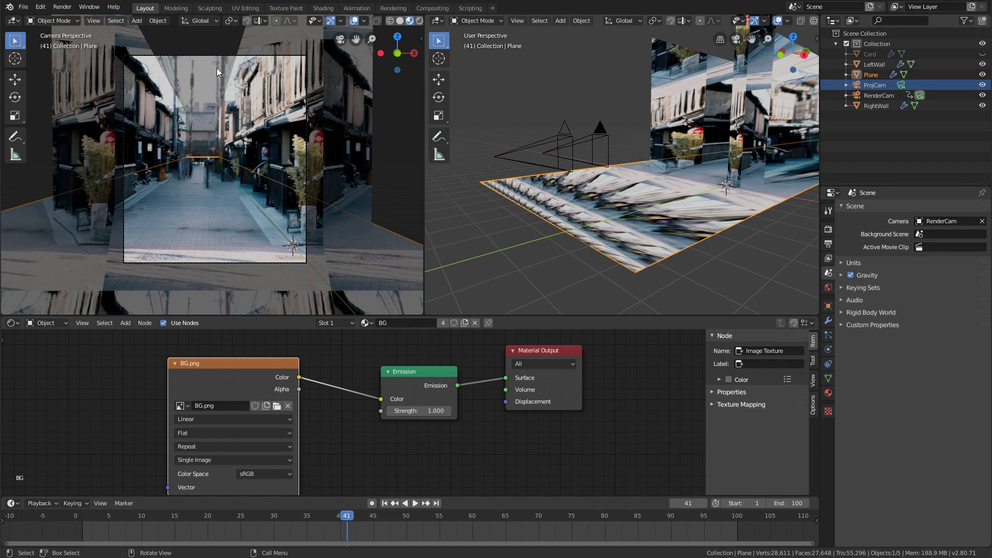
pyautogui.moveTo(329, 513); pyautogui.dragTo(250, 521)
pyautogui.press('space')
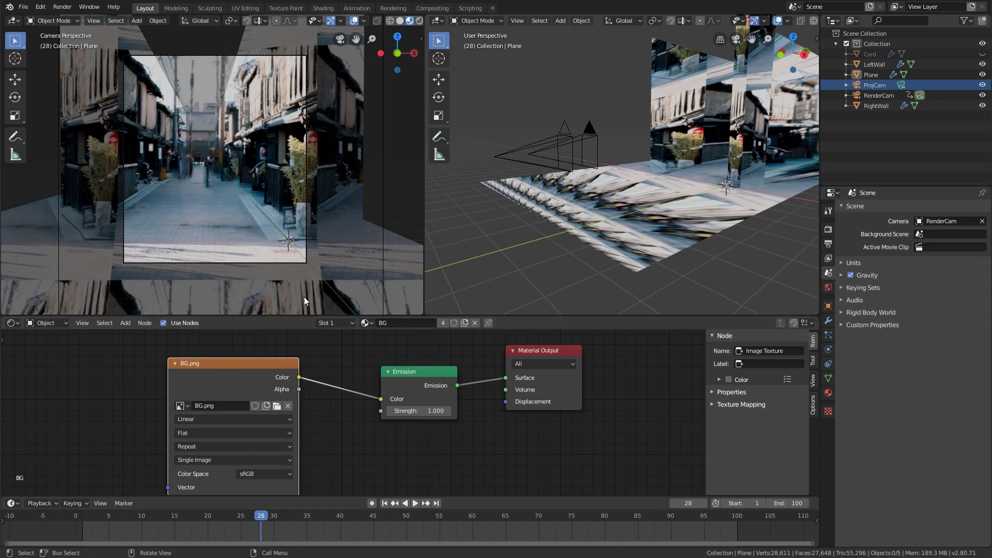
# Show the hidden Card object and duplicate it, placing the copy in the middle of the street.
pyautogui.click(857, 54)
pyautogui.click(982, 54)
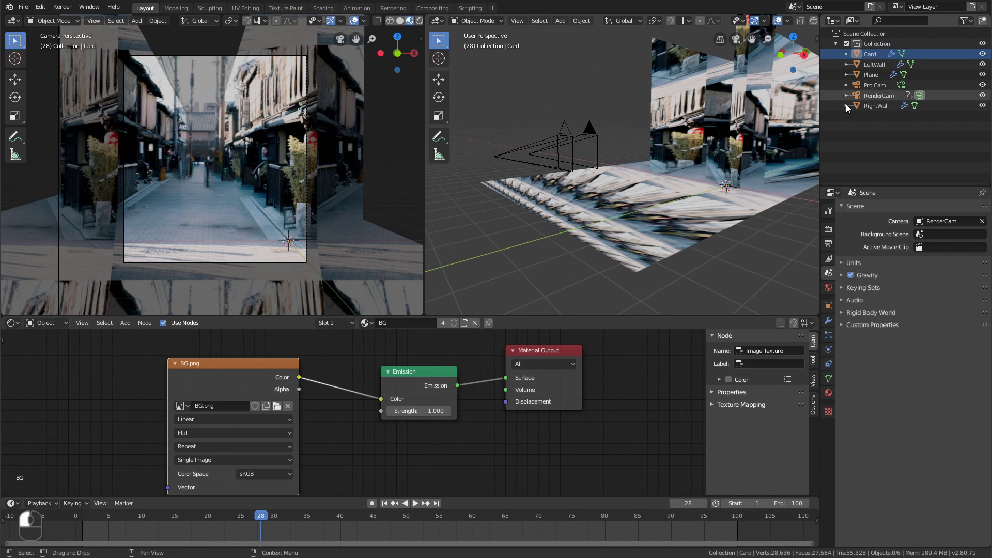
pyautogui.click(739, 158)
pyautogui.moveTo(559, 186); pyautogui.dragTo(647, 200, button='middle')
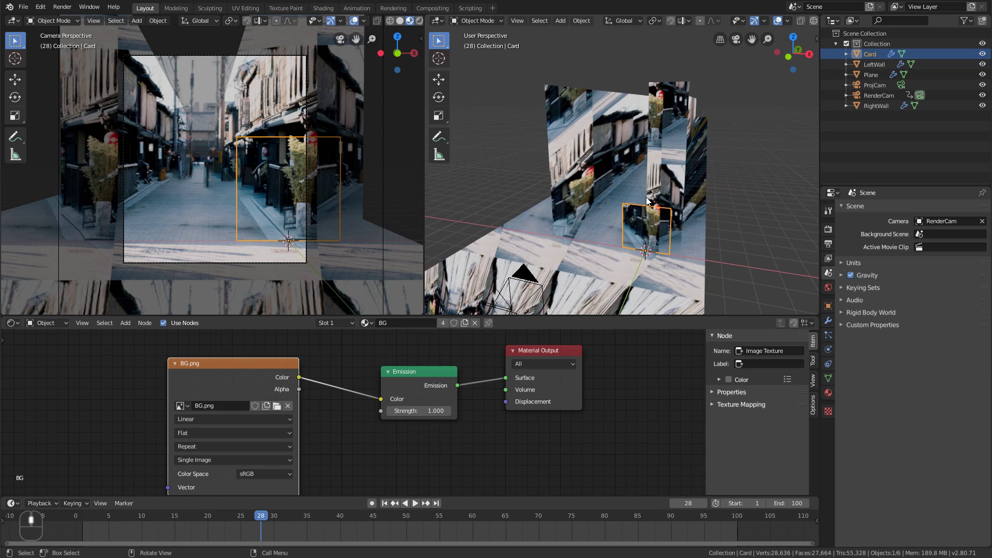
pyautogui.hotkey('shift', 'd')
pyautogui.click(639, 171)
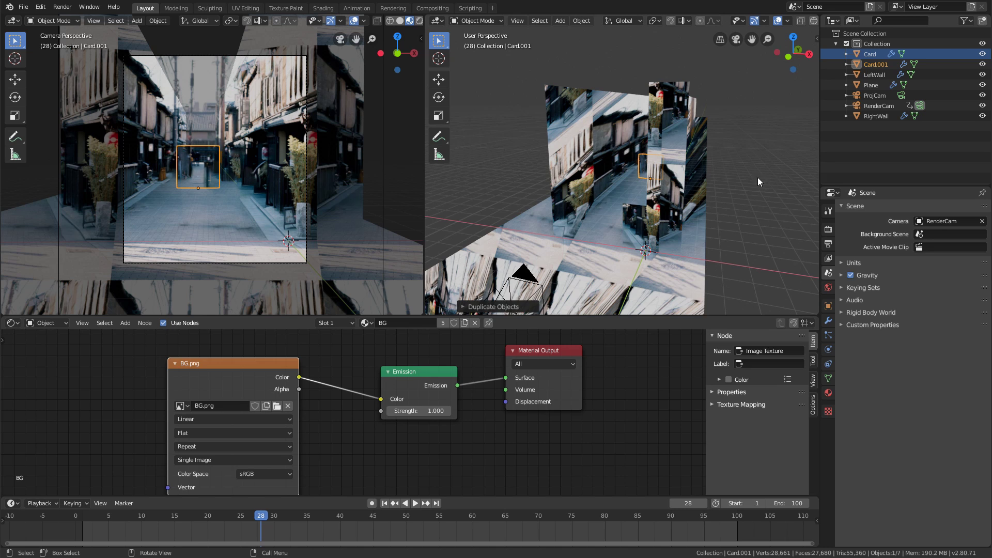
# Move the duplicated card horizontally beyond the far end of the street and scale it up to fill the background.
pyautogui.moveTo(758, 182); pyautogui.dragTo(734, 233, button='middle')
pyautogui.hotkey('shift', 'z')
pyautogui.hotkey('shift', 'z')
pyautogui.press('g')
pyautogui.hotkey('shift', 'z')
pyautogui.click(681, 59)
pyautogui.press('s')
pyautogui.click(751, 60)
pyautogui.moveTo(750, 64); pyautogui.dragTo(638, 173, button='middle')
pyautogui.press('g')
pyautogui.hotkey('shift', 'z')
pyautogui.click(545, 176)
pyautogui.moveTo(638, 173); pyautogui.dragTo(671, 200, button='middle')
# Rename the enlarged backdrop card as BG.
pyautogui.press('F2')
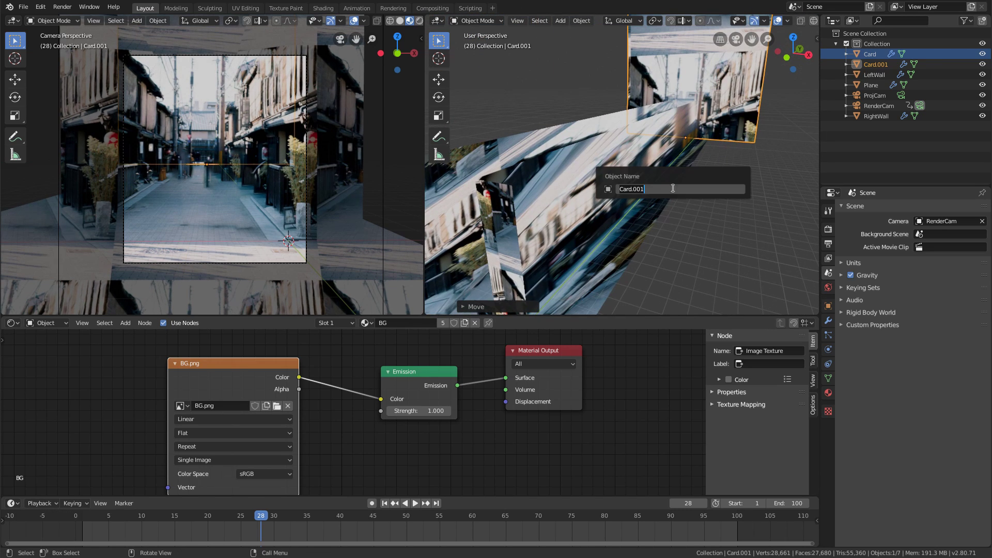
pyautogui.write('BG')
pyautogui.press('Return')
# Duplicate the original Card and move the copy horizontally to where the women walked, keeping its height locked.
pyautogui.click(860, 64)
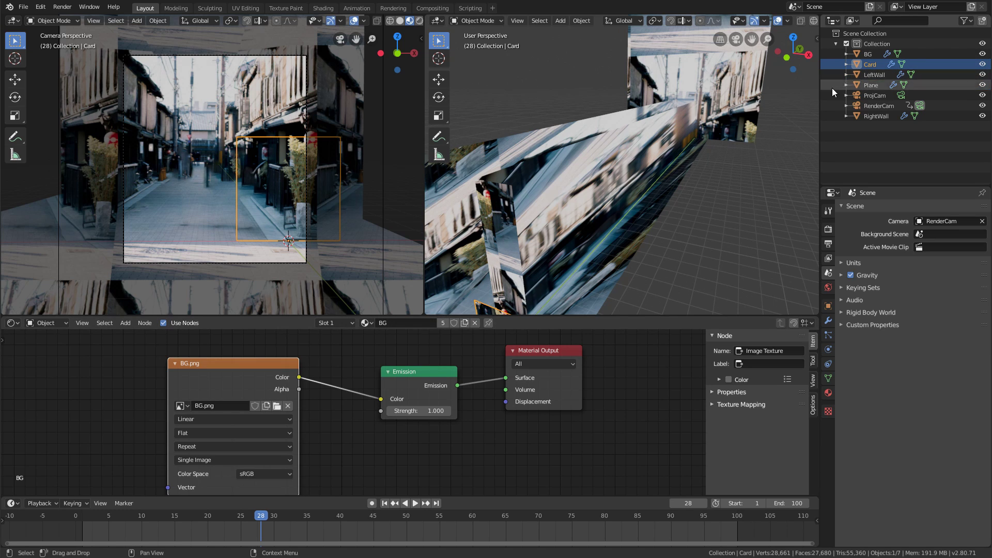
pyautogui.press('shift')
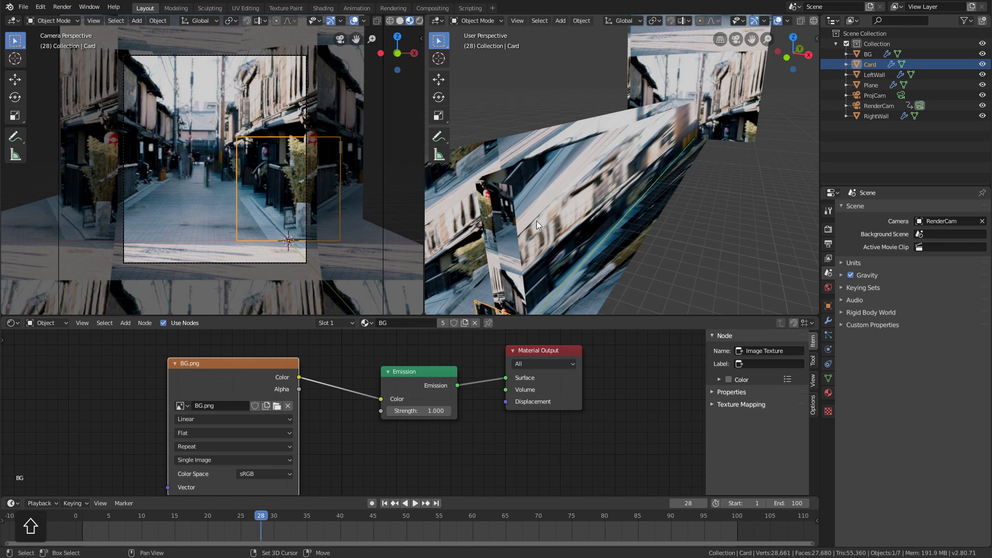
pyautogui.hotkey('shift', 'd')
pyautogui.press('z')
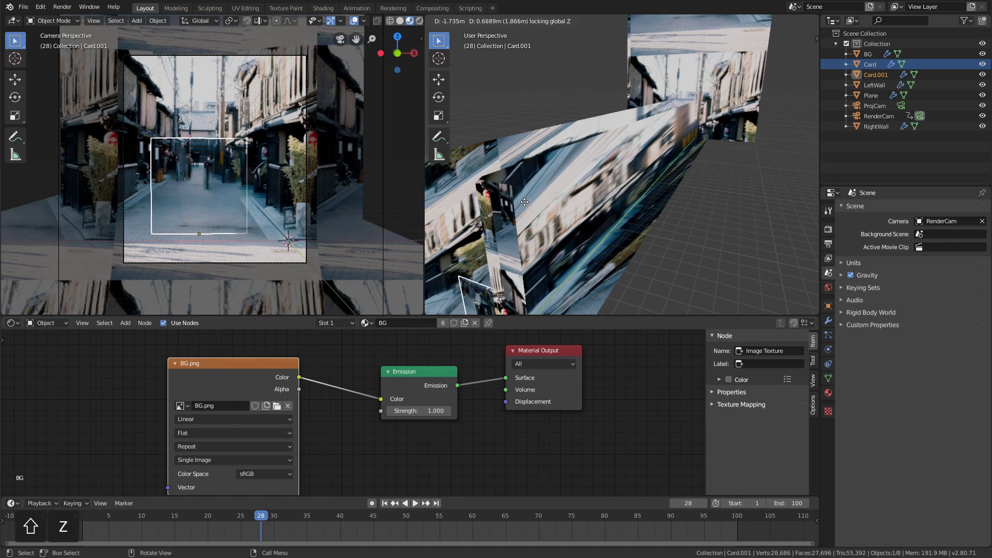
pyautogui.click(535, 205)
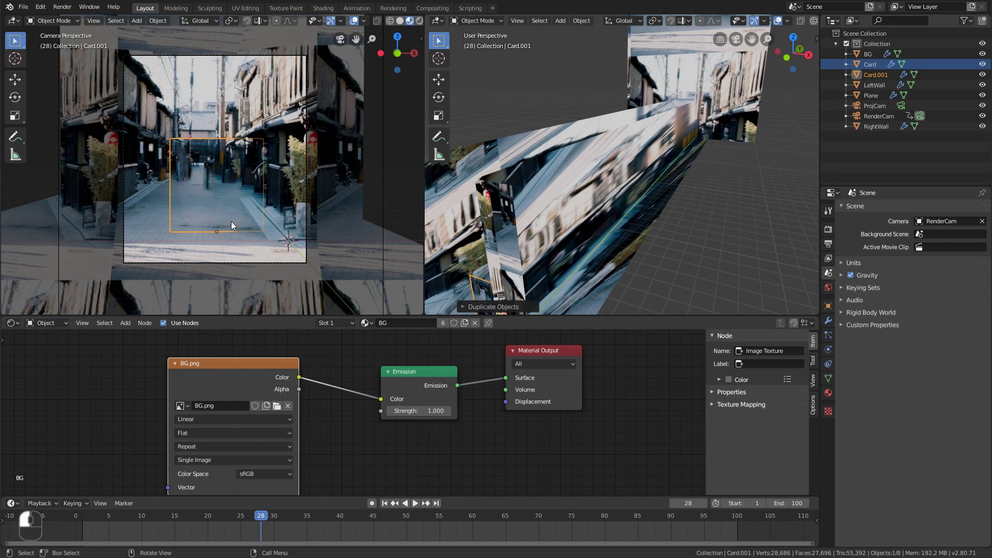
pyautogui.moveTo(594, 165); pyautogui.dragTo(618, 191, button='middle')
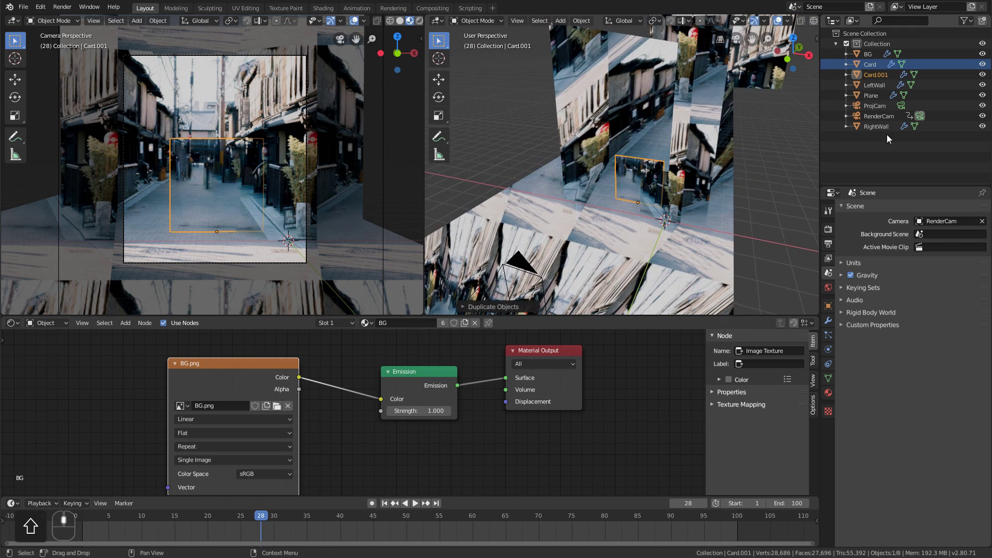
# Hide the original Card and rename its duplicate as Women.
pyautogui.click(982, 64)
pyautogui.click(872, 74)
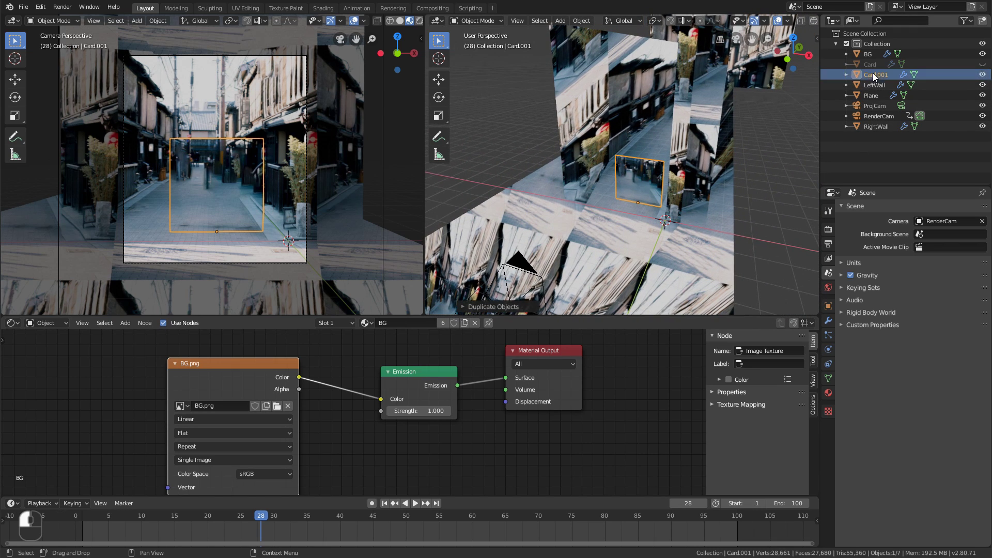
pyautogui.press('F2')
pyautogui.write('Women')
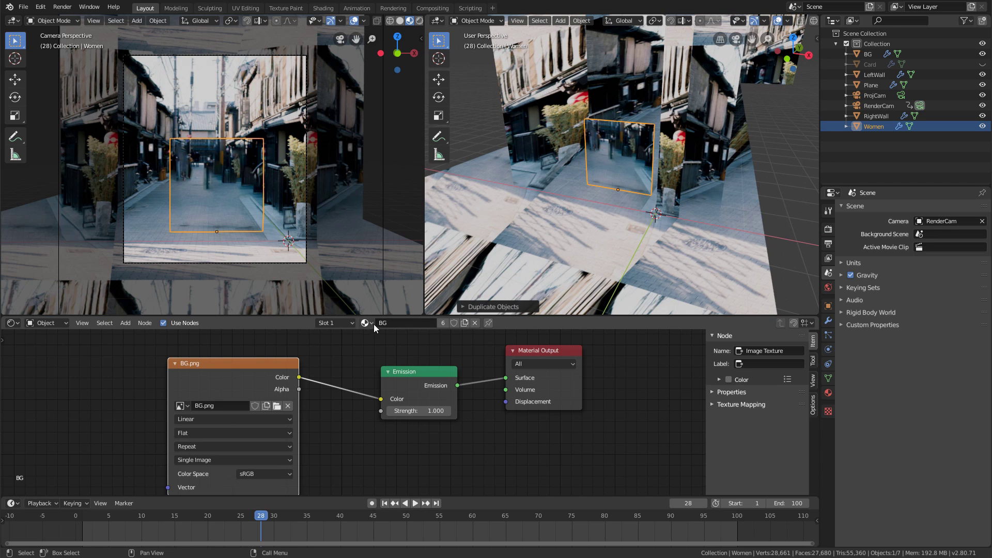
# Make an independent copy of the BG material for the Women card and name it Women.
pyautogui.moveTo(415, 350)
pyautogui.keyDown('ctrl'); pyautogui.mouseDown(button='middle')
pyautogui.moveTo(414, 379)
pyautogui.moveTo(426, 355)
pyautogui.mouseUp(button='middle'); pyautogui.keyUp('ctrl')
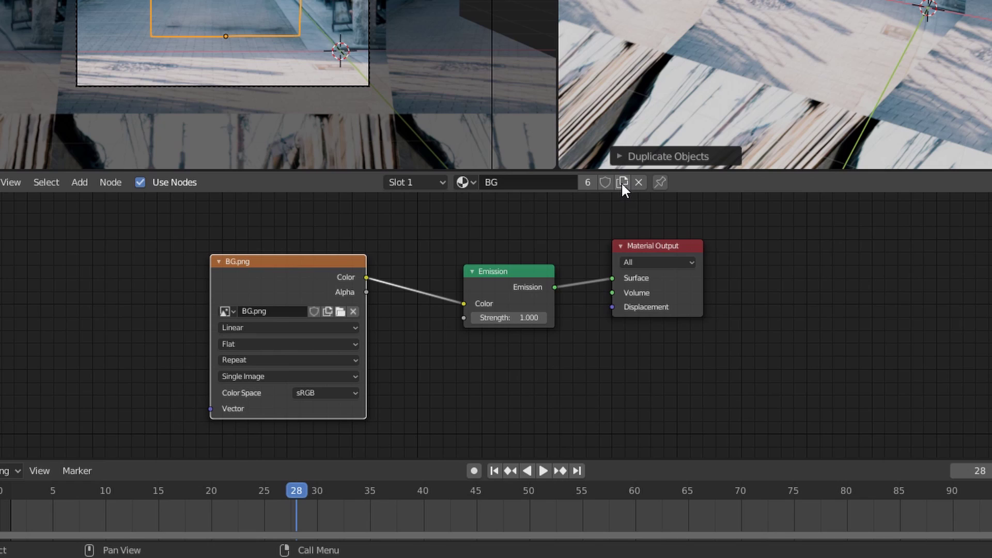
pyautogui.click(622, 183)
pyautogui.doubleClick(537, 186)
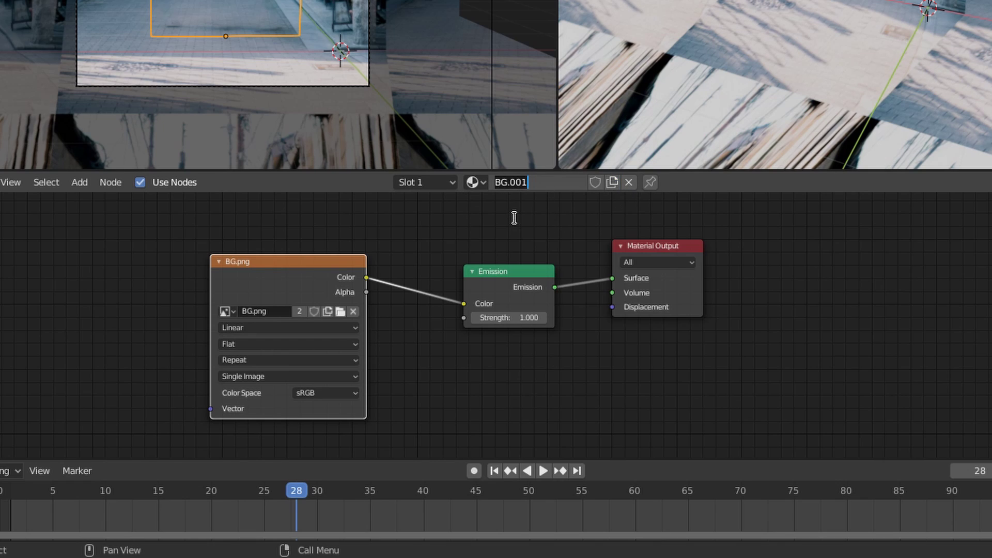
pyautogui.write('Women')
pyautogui.press('Return')
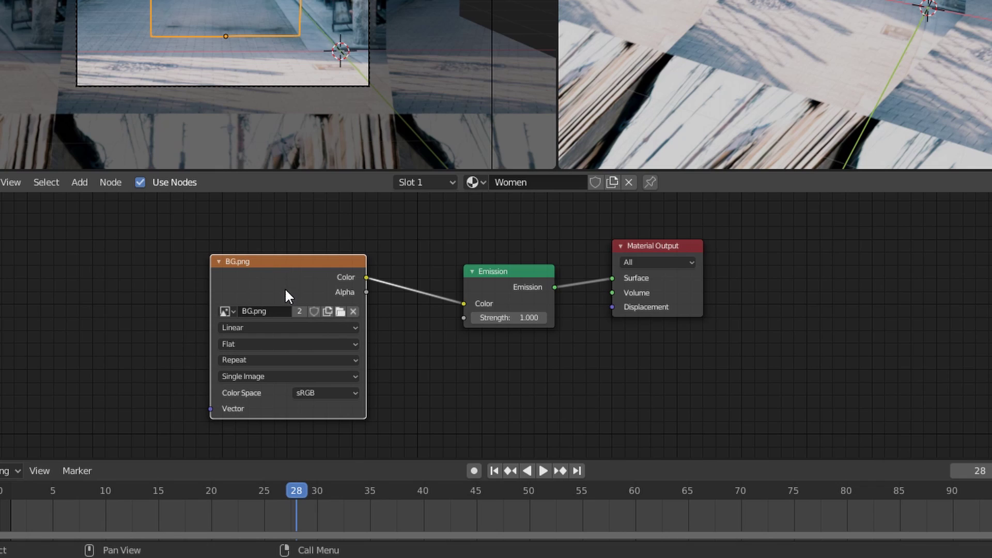
# Load Women.png from the Desktop into the Women material's image texture node.
pyautogui.click(341, 311)
pyautogui.click(184, 120)
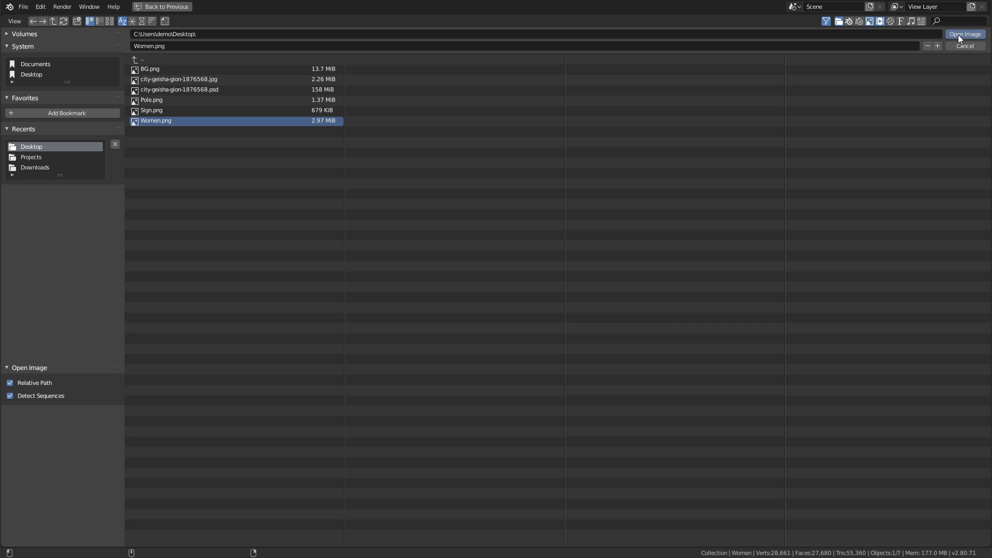
pyautogui.press('Return')
pyautogui.moveTo(615, 150); pyautogui.dragTo(631, 199, button='middle')
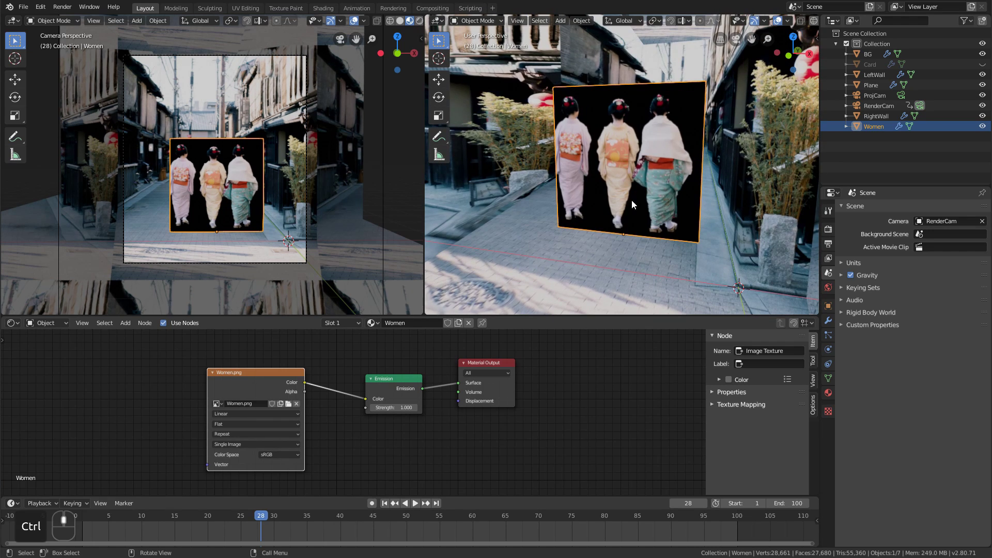
# Spread out the Women material's nodes and add a Mix Shader node before the Material Output.
pyautogui.moveTo(261, 388); pyautogui.dragTo(172, 383)
pyautogui.moveTo(396, 411); pyautogui.dragTo(304, 405)
pyautogui.moveTo(463, 388); pyautogui.dragTo(490, 386)
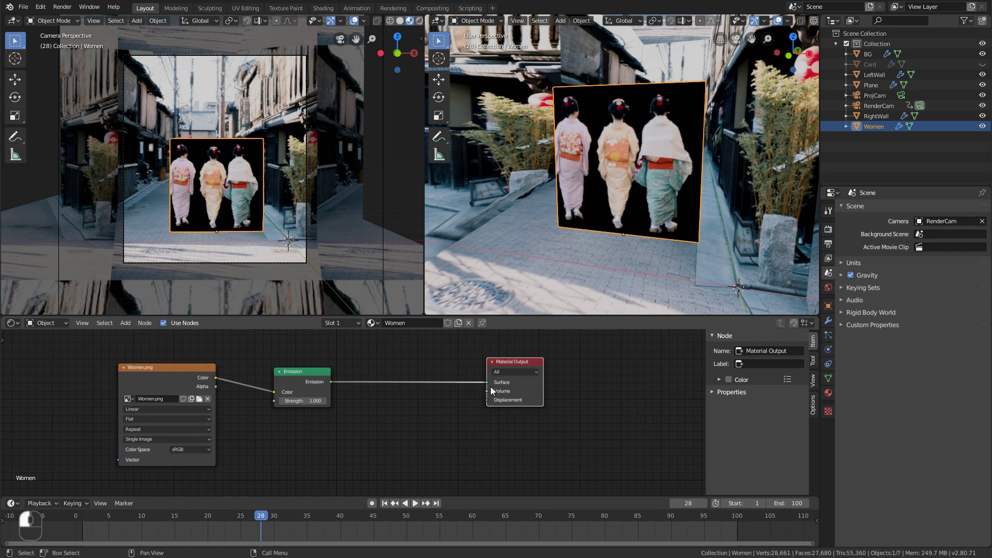
pyautogui.hotkey('shift', 'a')
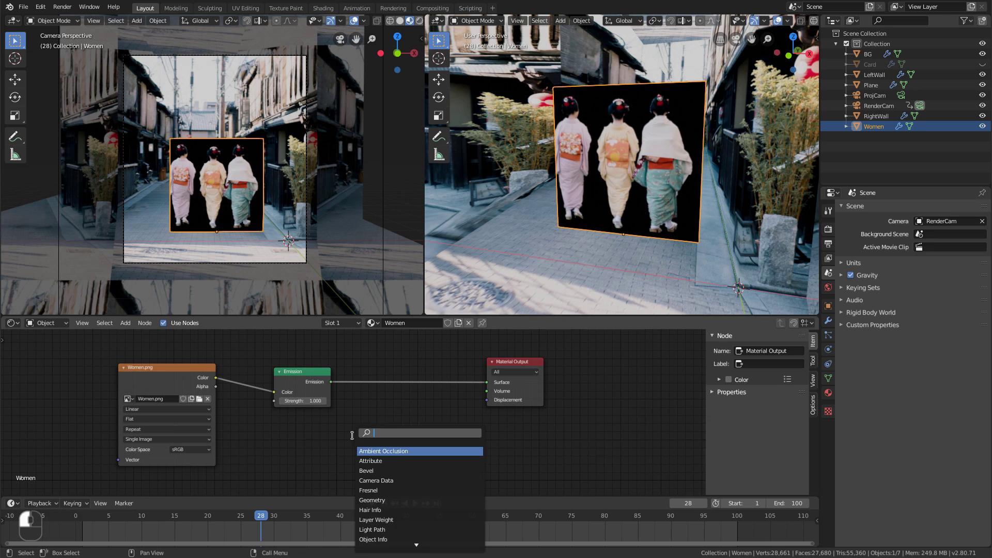
pyautogui.write('mix')
pyautogui.press('Return')
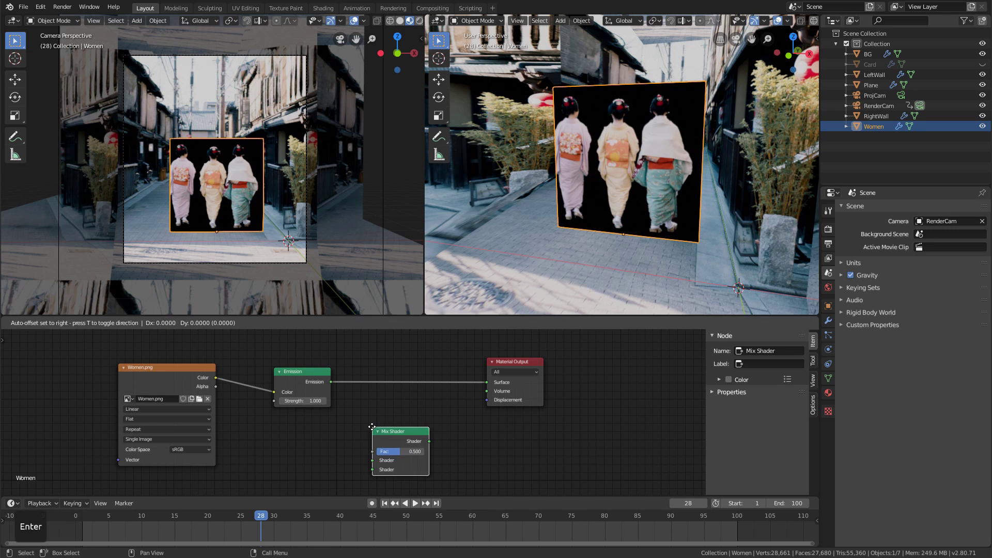
pyautogui.click(320, 451)
# Add a Transparent BSDF node below the Emission node.
pyautogui.hotkey('shift', 'a')
pyautogui.press('t')
pyautogui.write('tran')
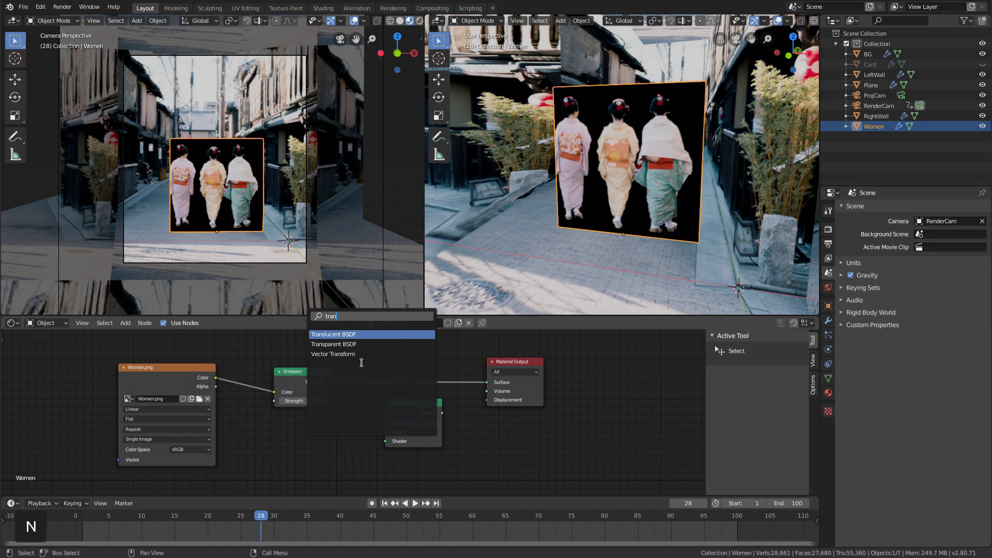
pyautogui.press('Down')
pyautogui.press('Return')
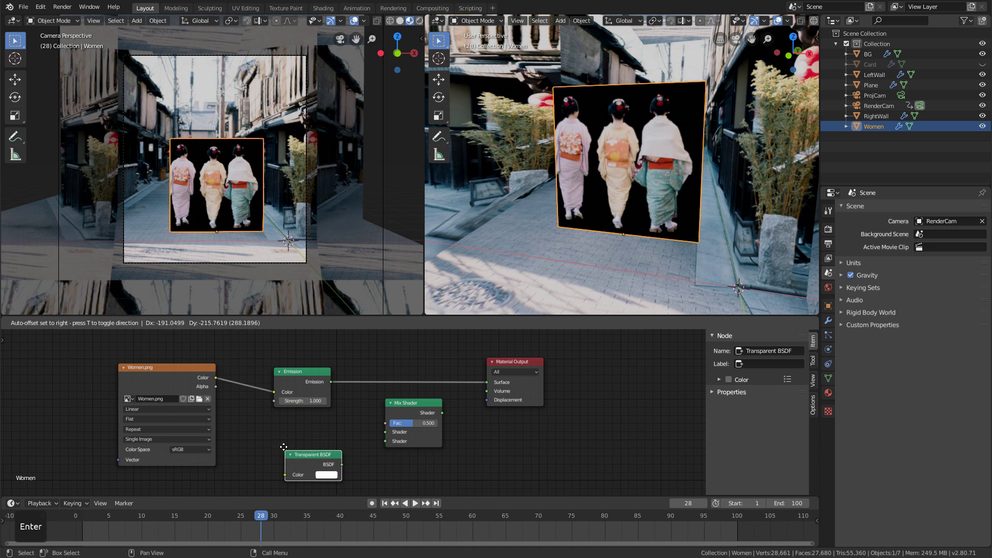
pyautogui.click(275, 444)
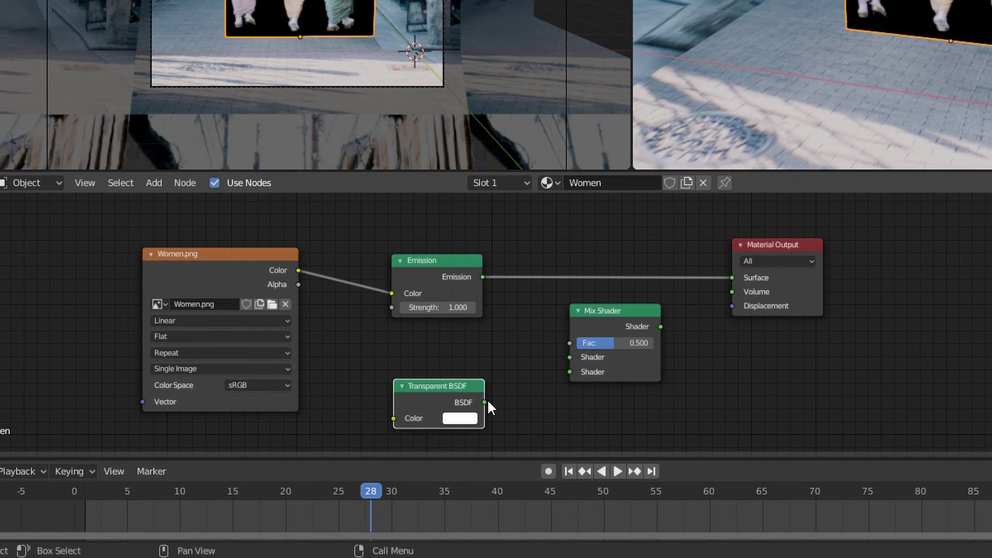
# Mix the Transparent BSDF first and Emission second, using the Women.png alpha as the factor, and feed the Mix Shader into the output surface.
pyautogui.moveTo(488, 402); pyautogui.dragTo(580, 357)
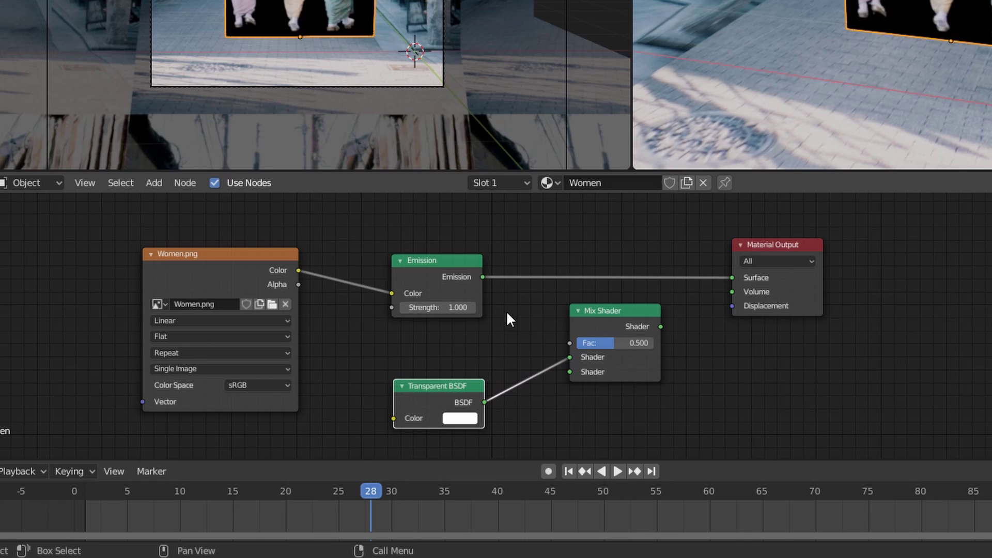
pyautogui.moveTo(484, 277); pyautogui.dragTo(570, 372)
pyautogui.moveTo(660, 327); pyautogui.dragTo(732, 277)
pyautogui.moveTo(633, 309); pyautogui.dragTo(635, 285)
pyautogui.moveTo(298, 284); pyautogui.dragTo(571, 317)
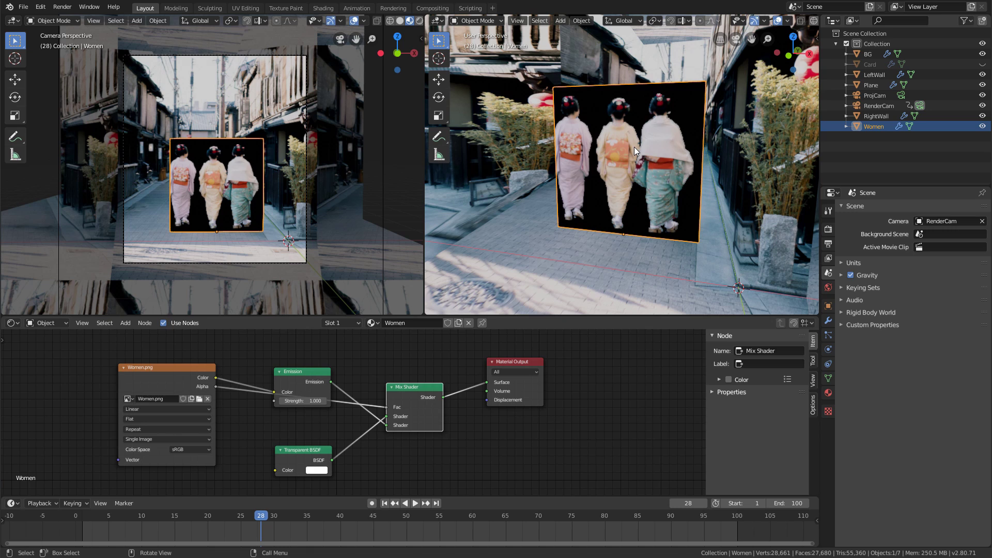
# Set the Women material's blend mode to Alpha Blend in its material settings.
pyautogui.click(740, 392)
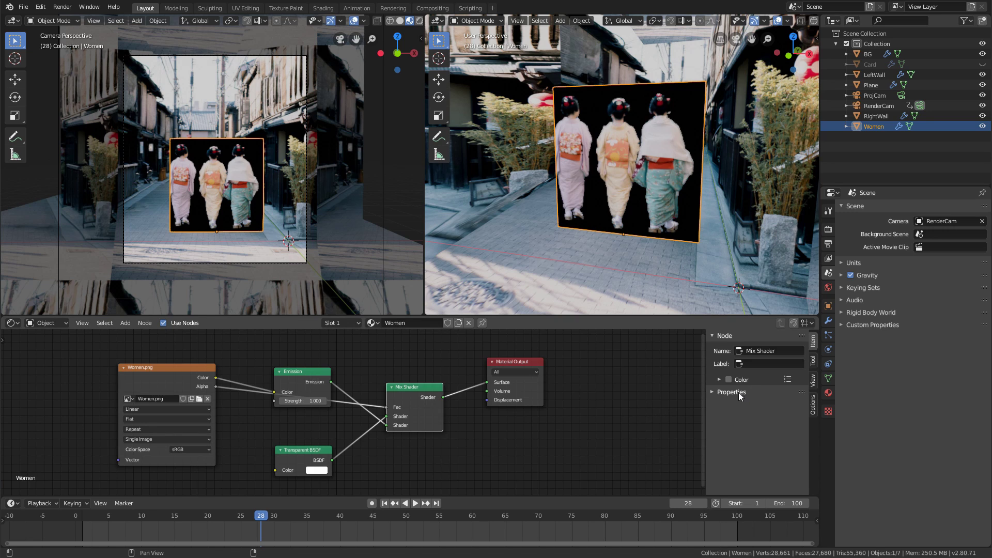
pyautogui.click(741, 393)
pyautogui.click(504, 365)
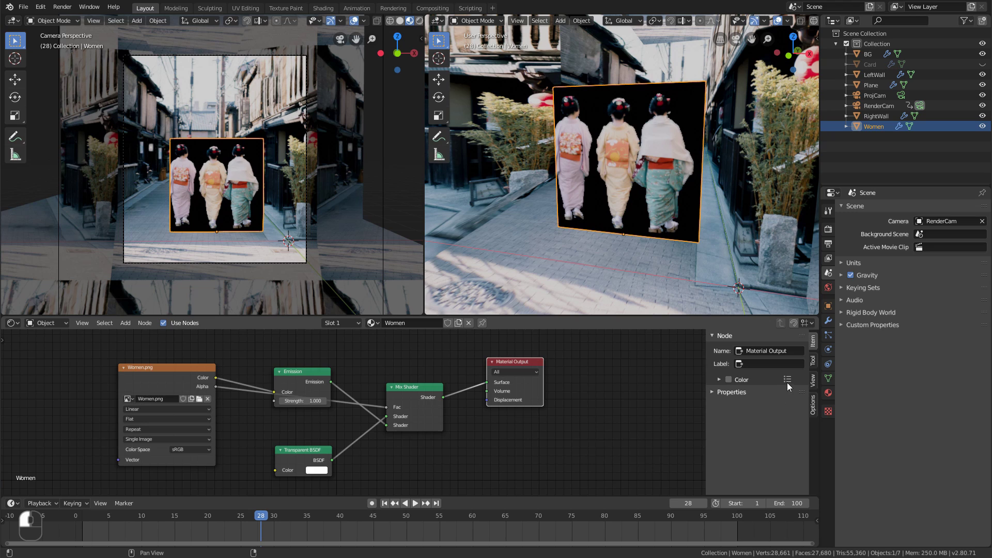
pyautogui.click(813, 406)
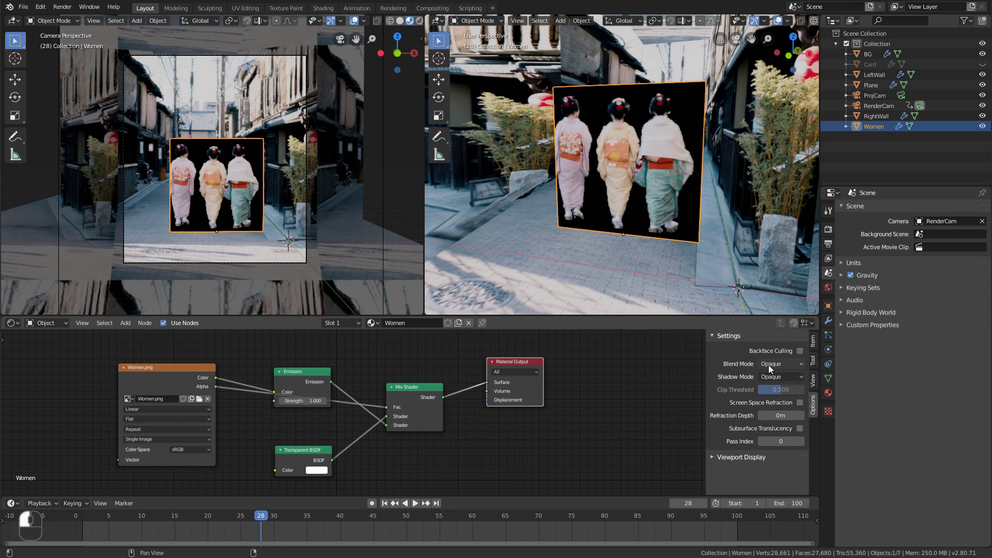
pyautogui.moveTo(513, 363); pyautogui.dragTo(509, 378)
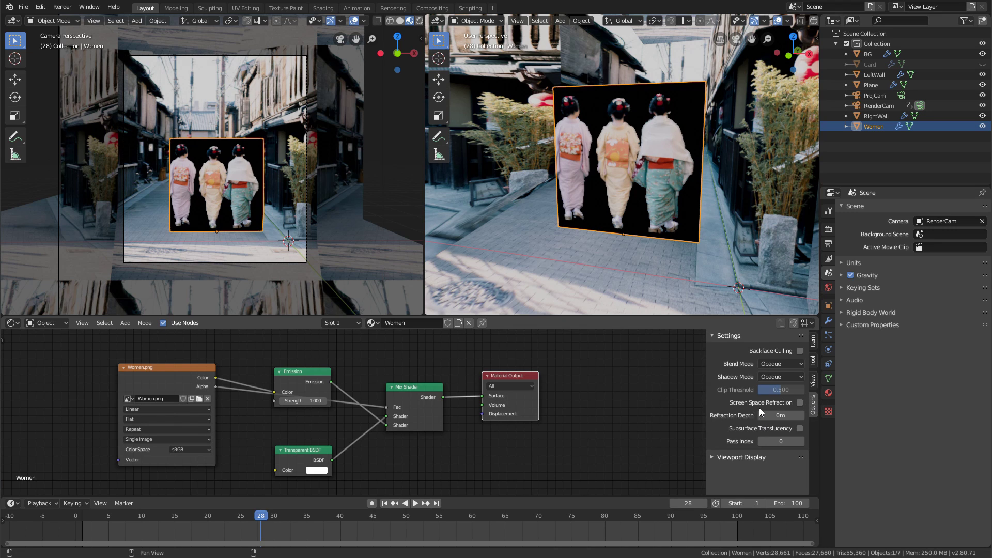
pyautogui.press('n')
pyautogui.press('n')
pyautogui.press('n')
pyautogui.press('n')
pyautogui.click(779, 364)
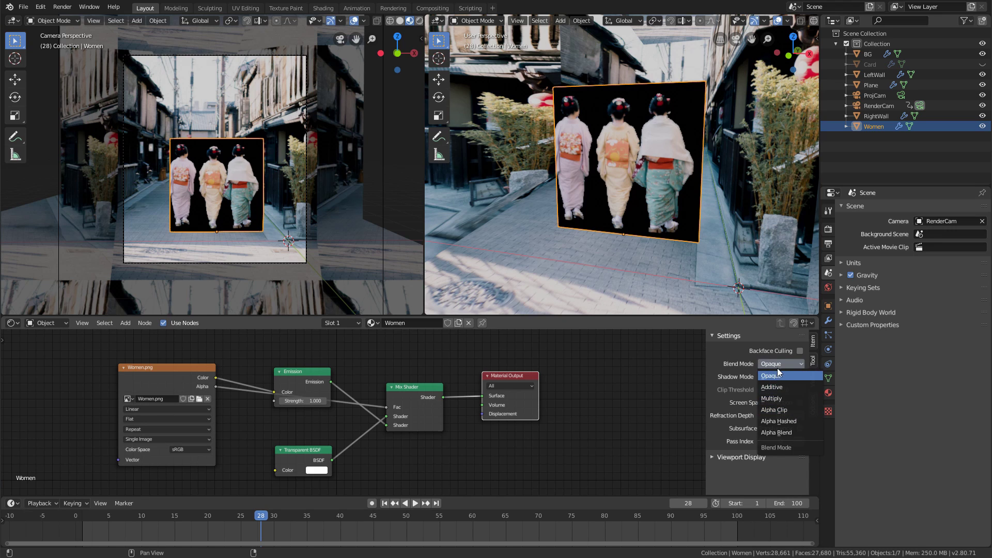
pyautogui.click(797, 433)
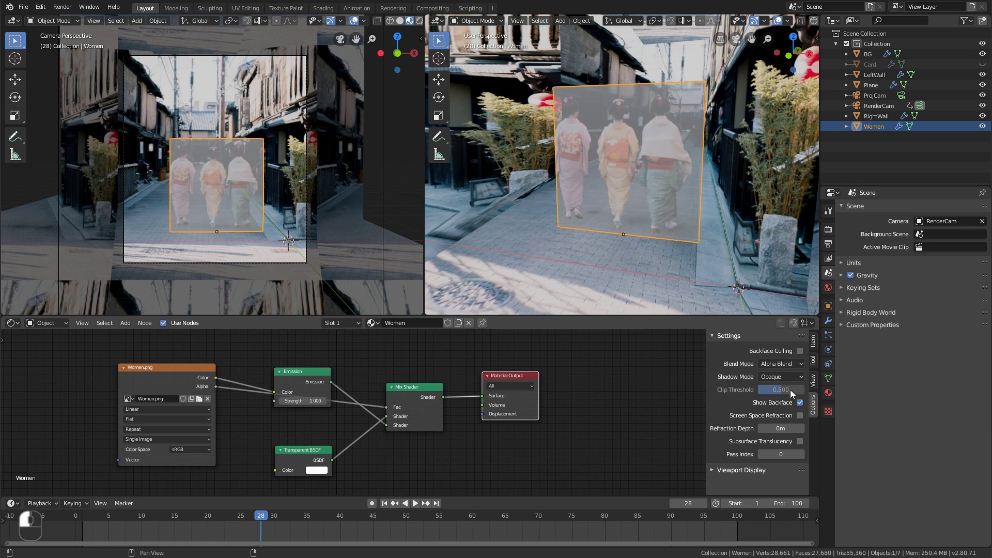
# Move the Women card across the street so the projected figures' feet meet the ground.
pyautogui.moveTo(615, 217); pyautogui.dragTo(597, 188, button='middle')
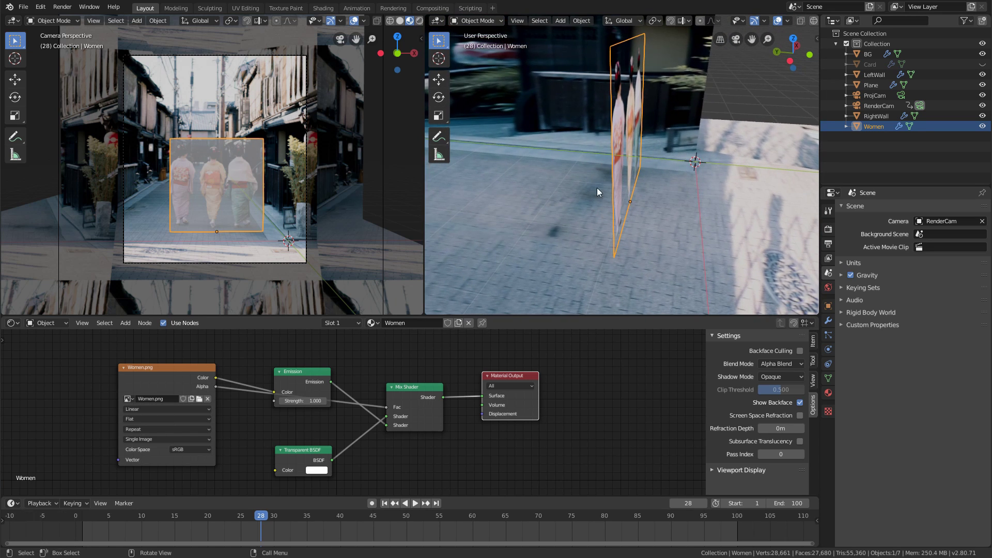
pyautogui.press('g')
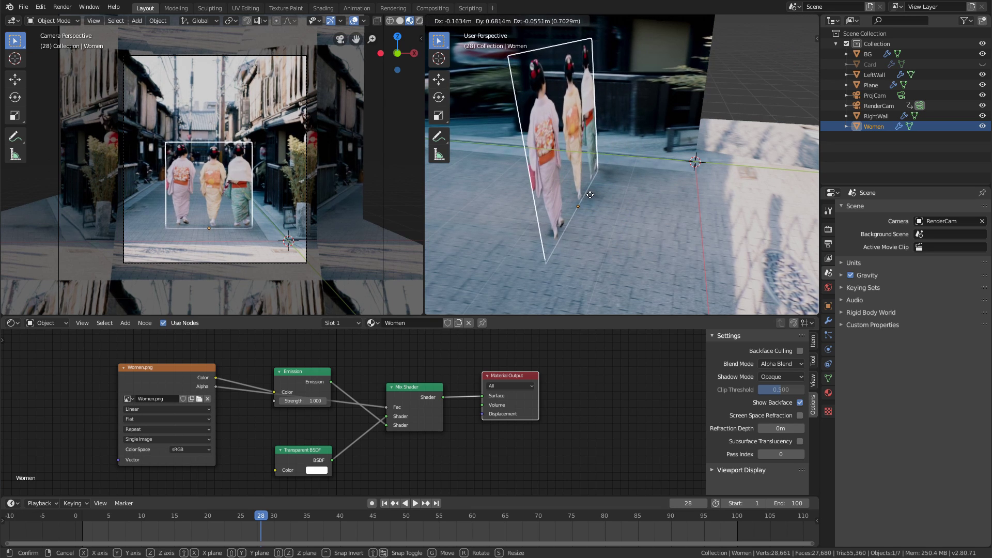
pyautogui.click(602, 190)
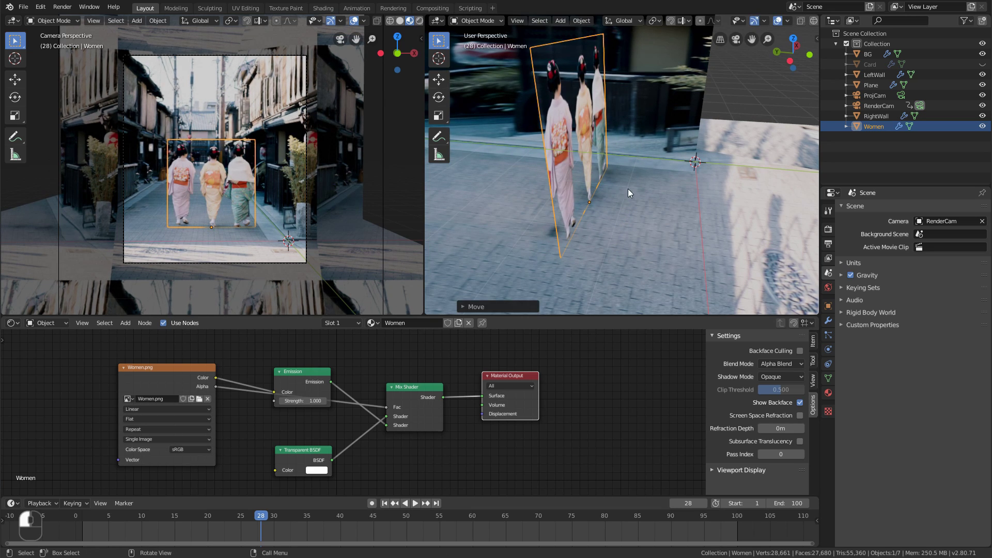
# Rotate the Women card around the global Z axis and resize it so all three women fit inside.
pyautogui.moveTo(613, 199); pyautogui.dragTo(623, 180, button='middle')
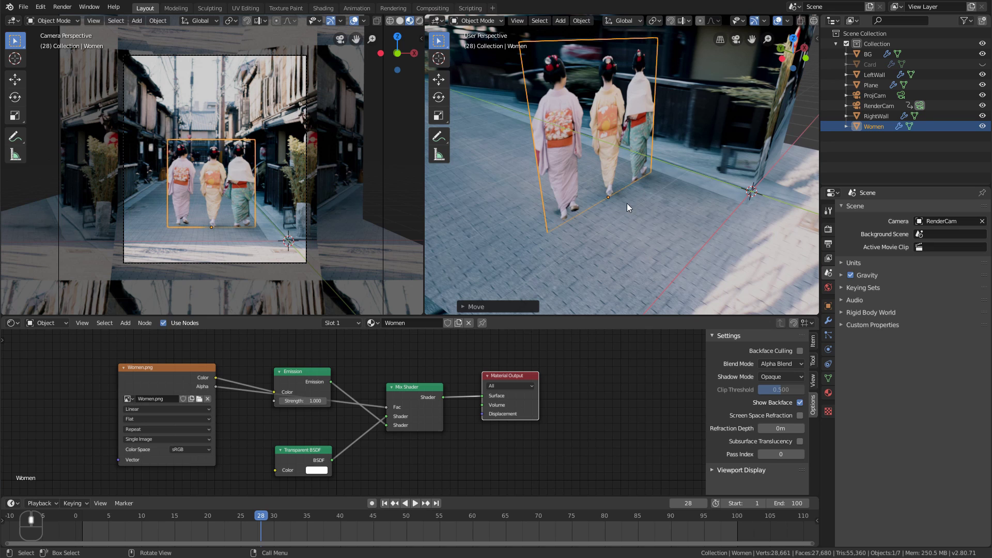
pyautogui.moveTo(569, 141); pyautogui.dragTo(554, 155, button='middle')
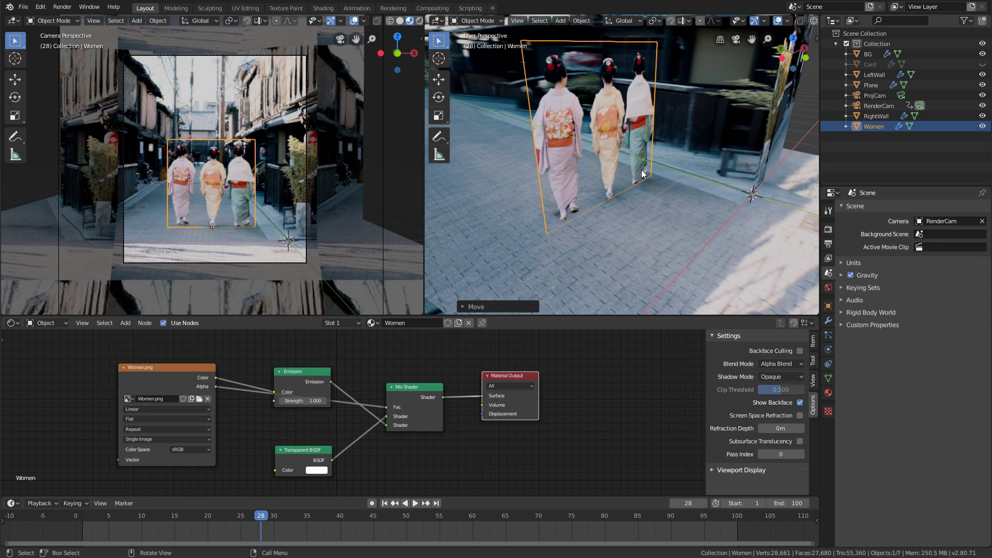
pyautogui.press('r')
pyautogui.press('z')
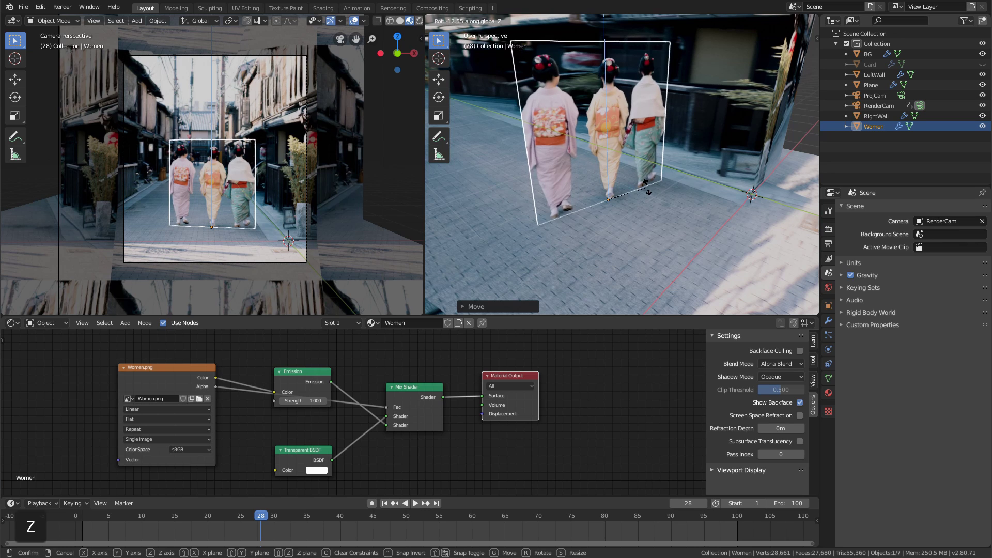
pyautogui.click(649, 189)
pyautogui.press('s')
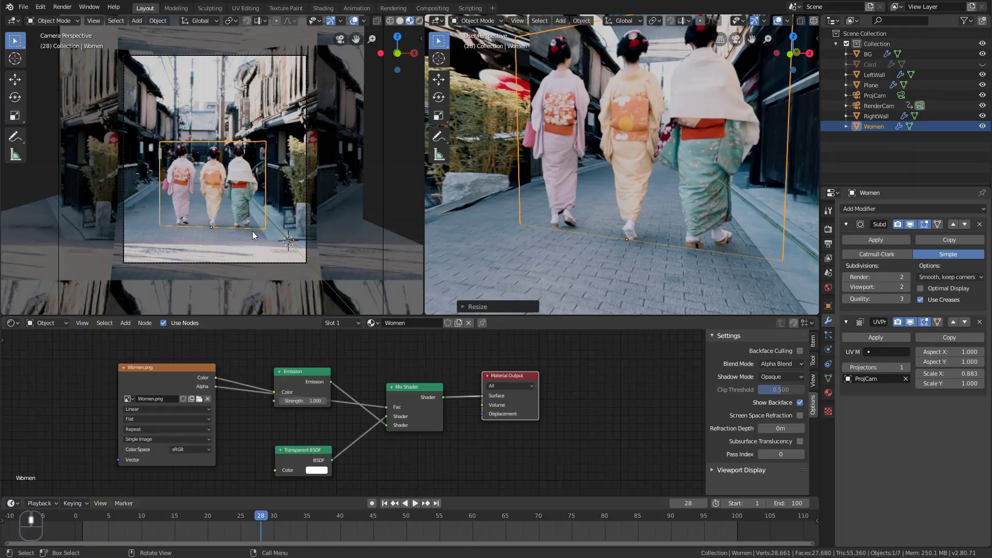
# Play the animation in the maximized camera view with nothing selected, and save the scene file.
pyautogui.hotkey('ctrl', 'space')
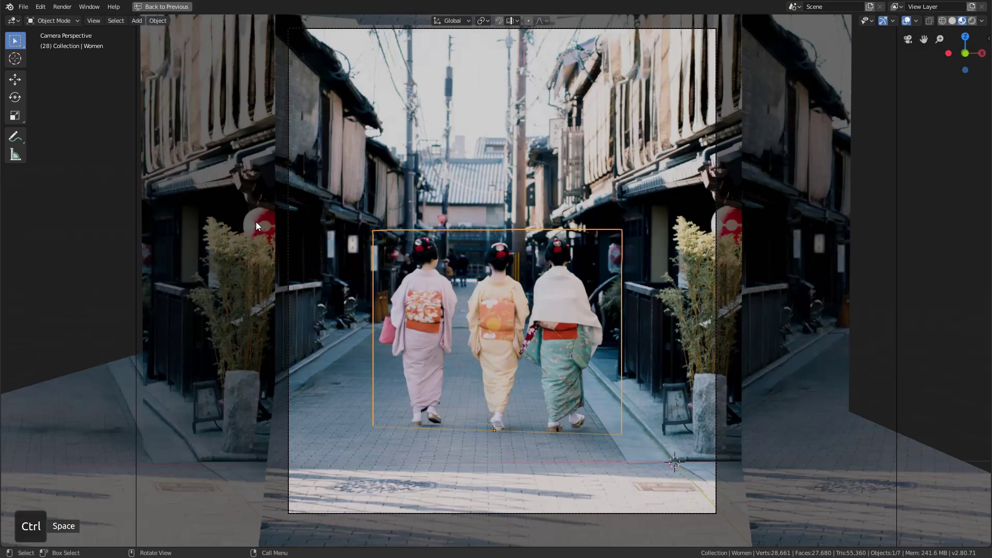
pyautogui.hotkey('shift', 'space')
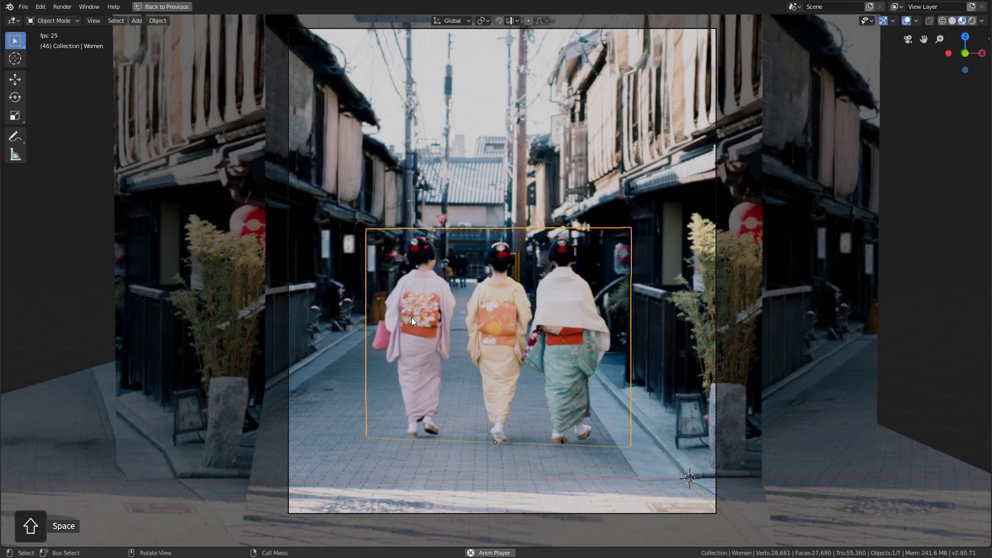
pyautogui.hotkey('alt', 'a')
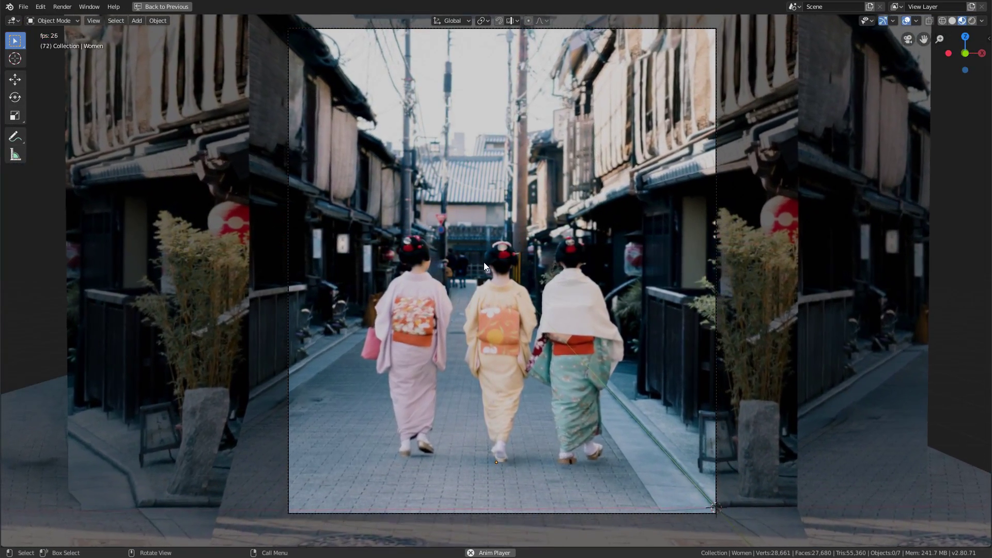
pyautogui.hotkey('ctrl', 's')
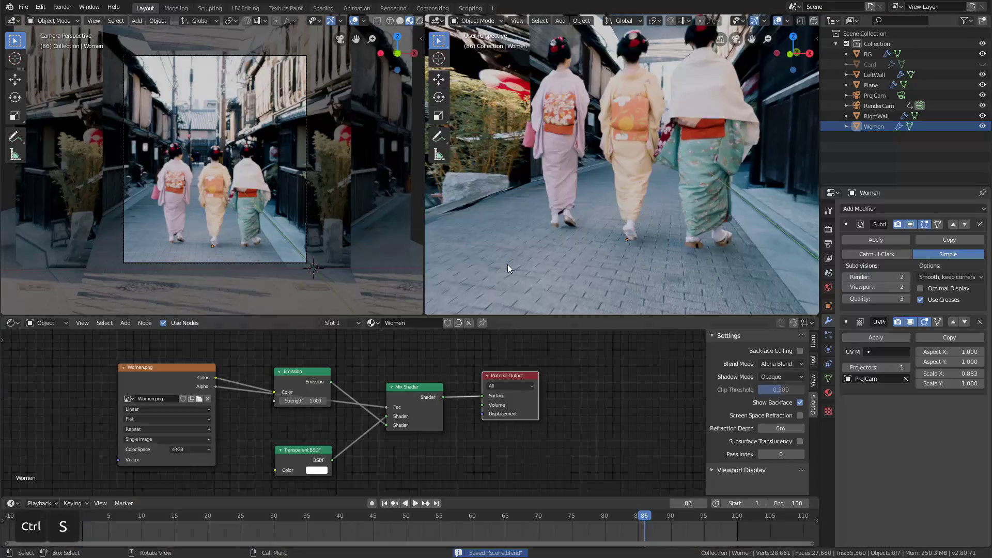
# Duplicate the Women card in place and give the copy its own material named Sign that uses the Sign.png image.
pyautogui.click(592, 212)
pyautogui.hotkey('shift', 'd')
pyautogui.press('Escape')
pyautogui.click(439, 322)
pyautogui.doubleClick(408, 323)
pyautogui.write('Sign')
pyautogui.click(175, 388)
pyautogui.click(199, 399)
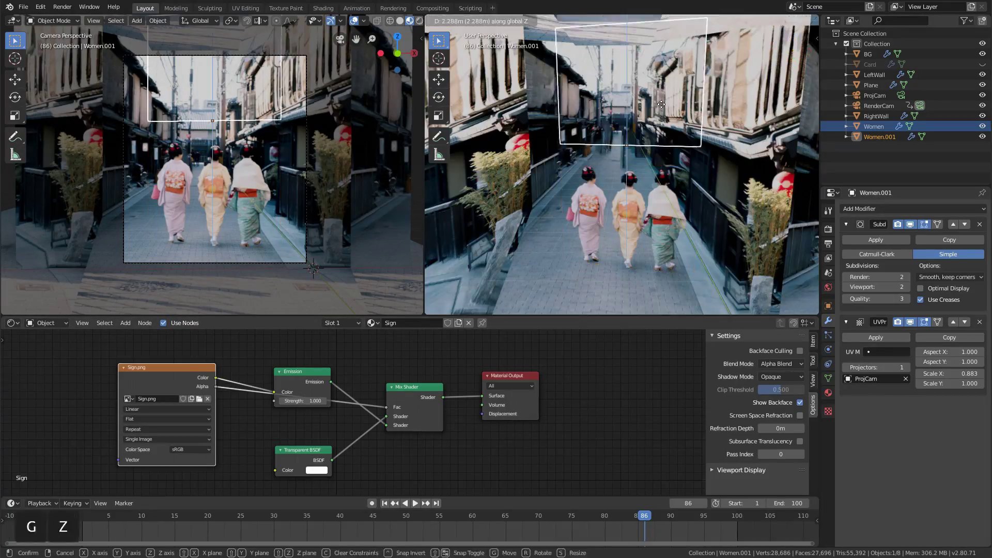
# Raise the duplicated card along Z, fit it around the hanging shop sign, and rename the object Sign.
pyautogui.moveTo(594, 217); pyautogui.dragTo(559, 247, button='middle')
pyautogui.press('g')
pyautogui.press('z')
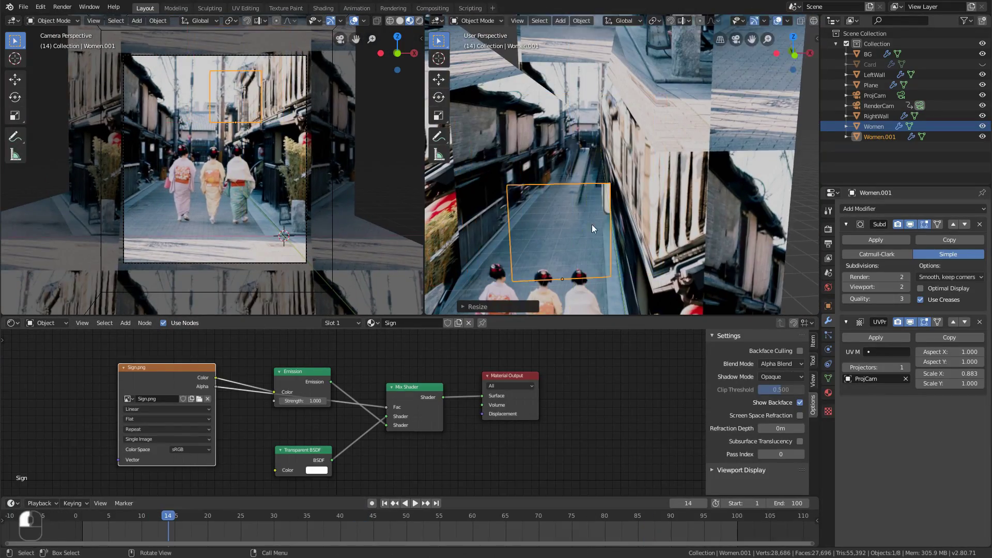
pyautogui.press('space')
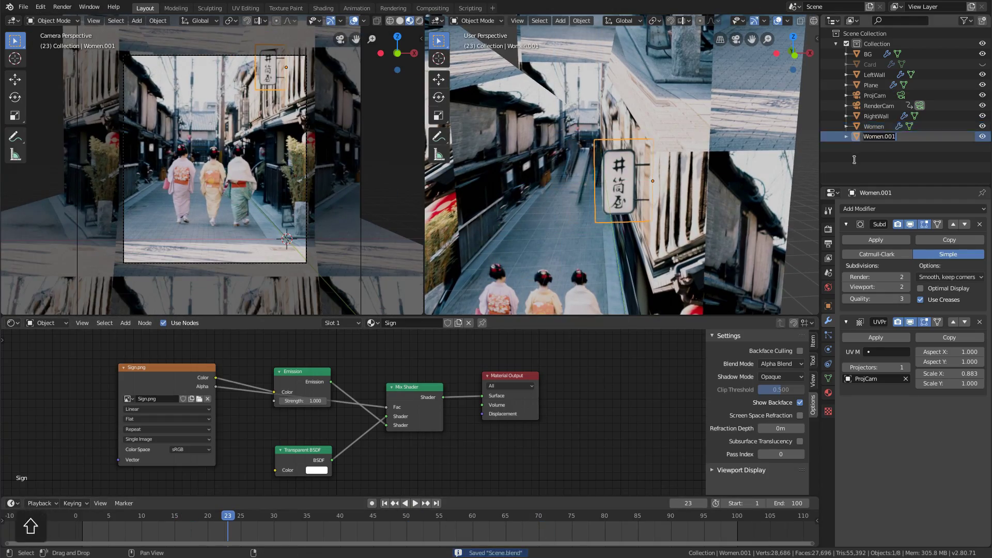
pyautogui.press('Escape')
pyautogui.press('Return')
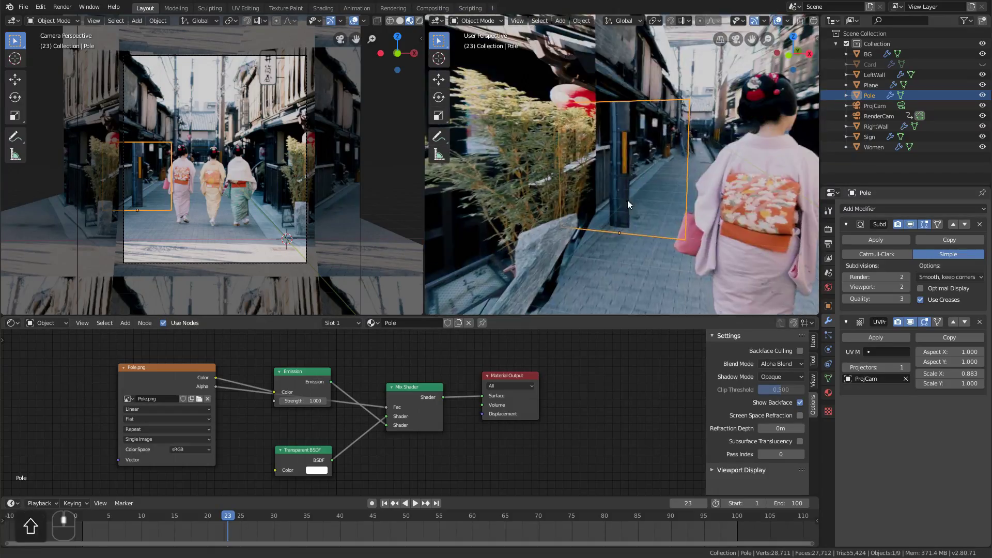
# Stretch the Pole card along Z and narrow it along X so it frames the whole street pole.
pyautogui.press('s')
pyautogui.press('z')
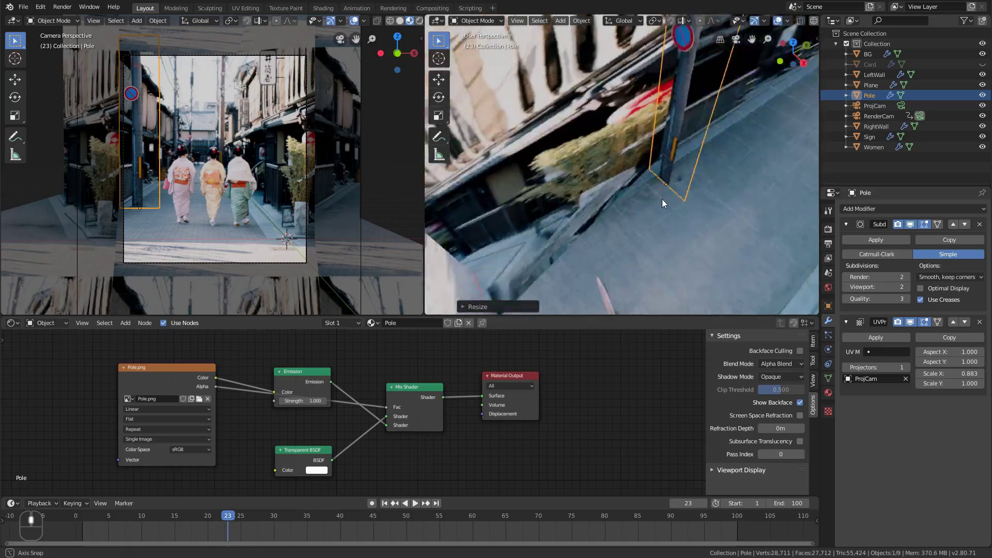
pyautogui.press('x')
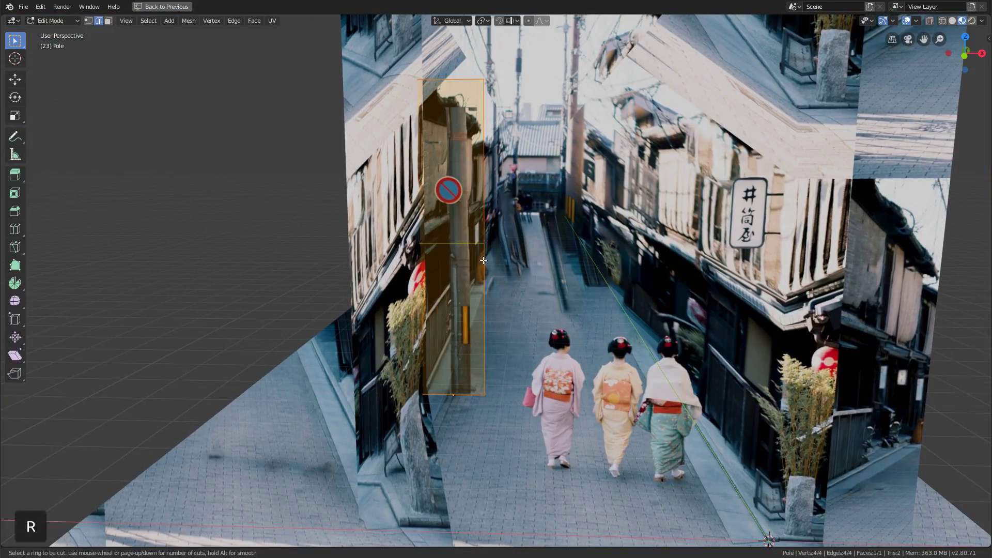
# Preview the animation in the maximized camera view with the women, sign and pole cards in place.
pyautogui.hotkey('ctrl', 'space')
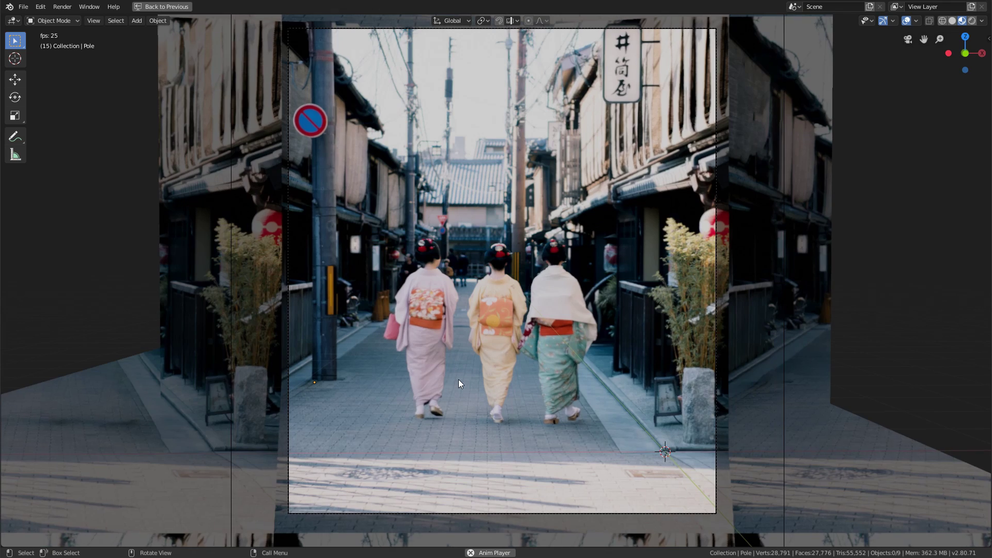
pyautogui.press('Escape')
pyautogui.press('Escape')
# Set the output resolution to 1080 × 1080 px.
pyautogui.click(828, 230)
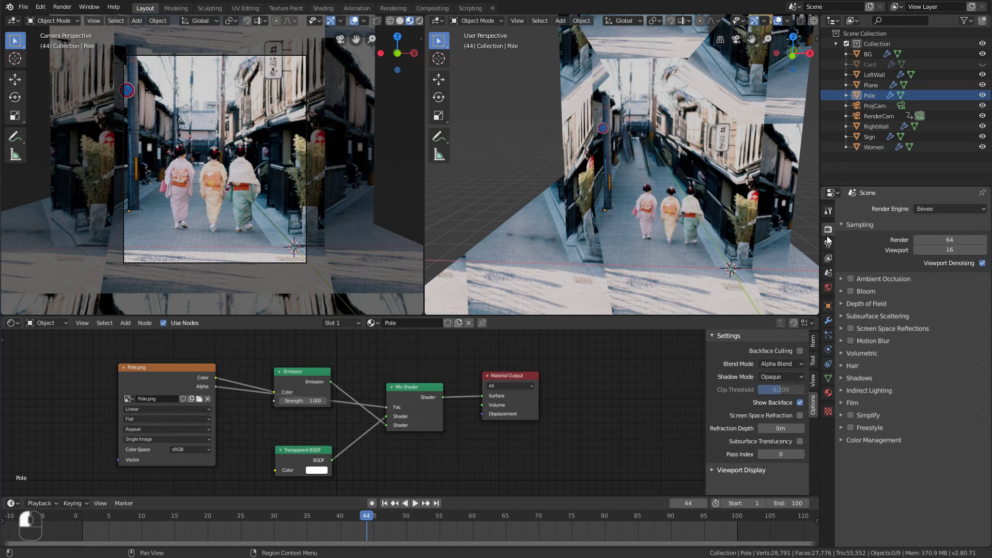
pyautogui.click(828, 243)
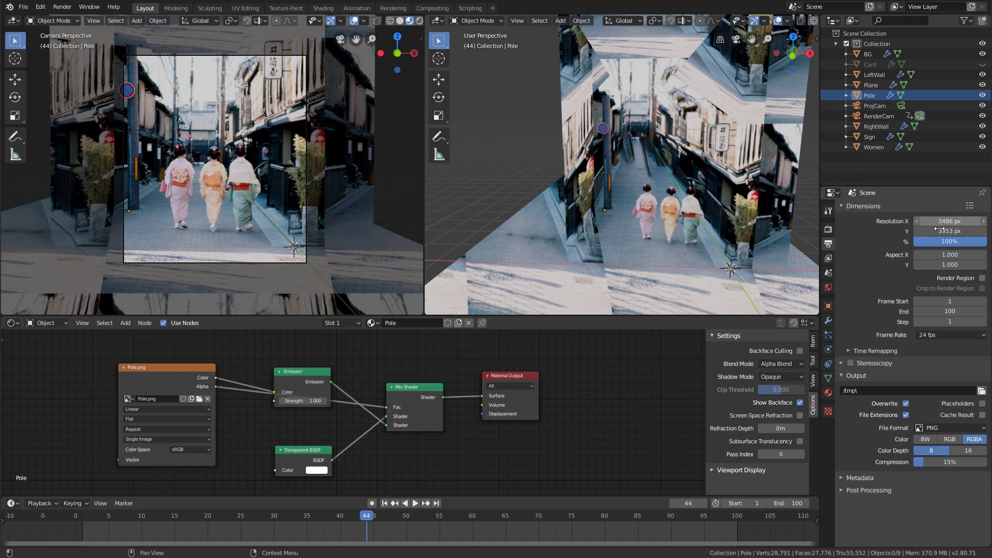
pyautogui.click(970, 207)
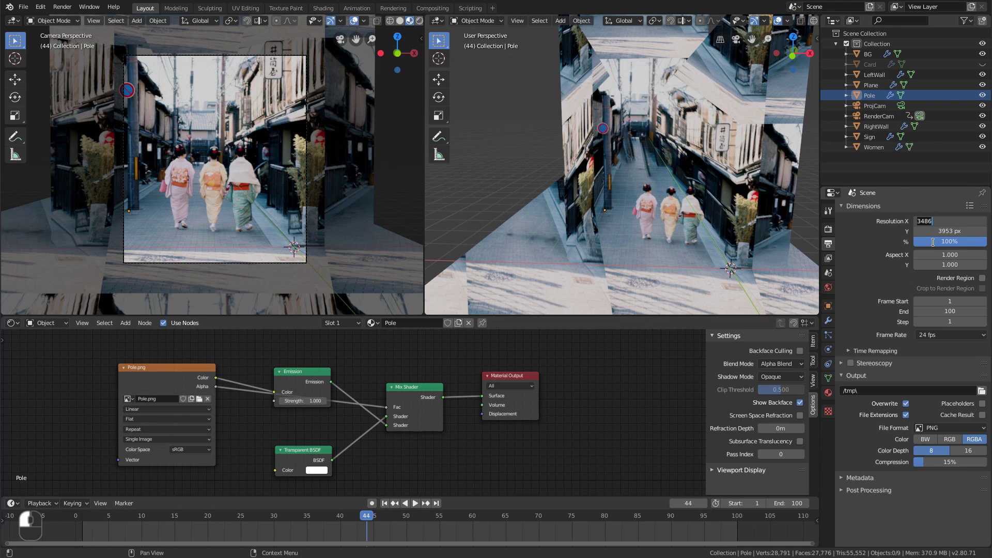
pyautogui.press('Tab')
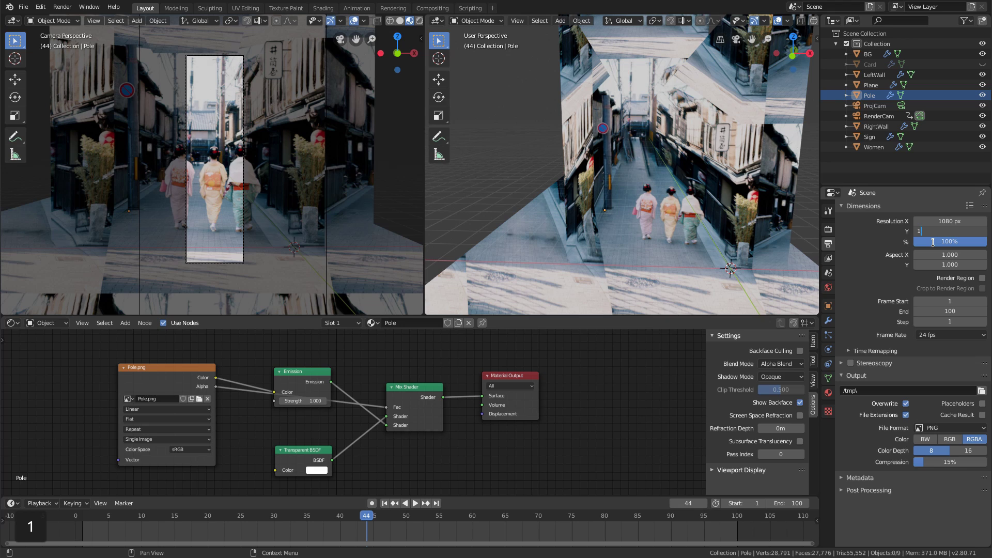
pyautogui.press('Return')
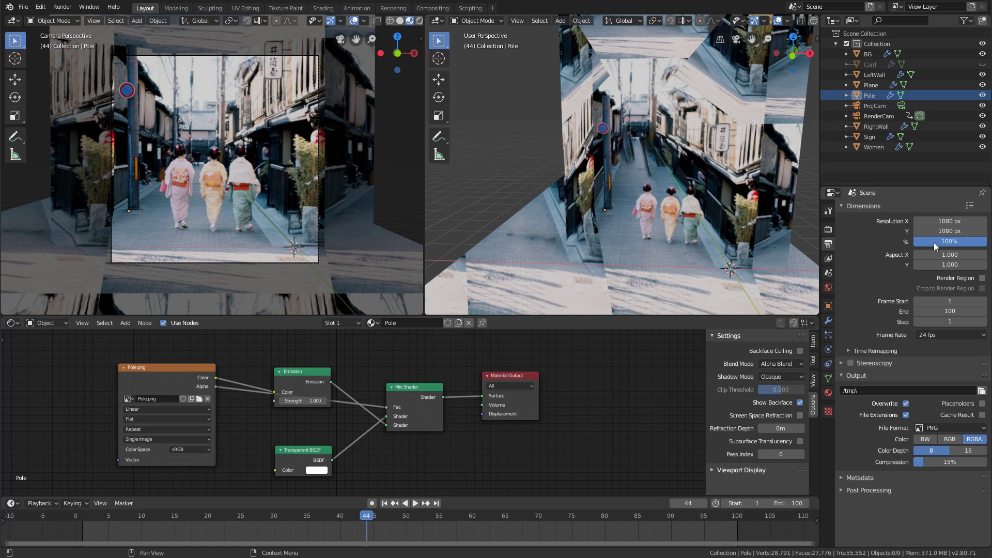
# Return to frame 1 and set the RenderCam's field of view to 25.2°.
pyautogui.click(83, 518)
pyautogui.press('space')
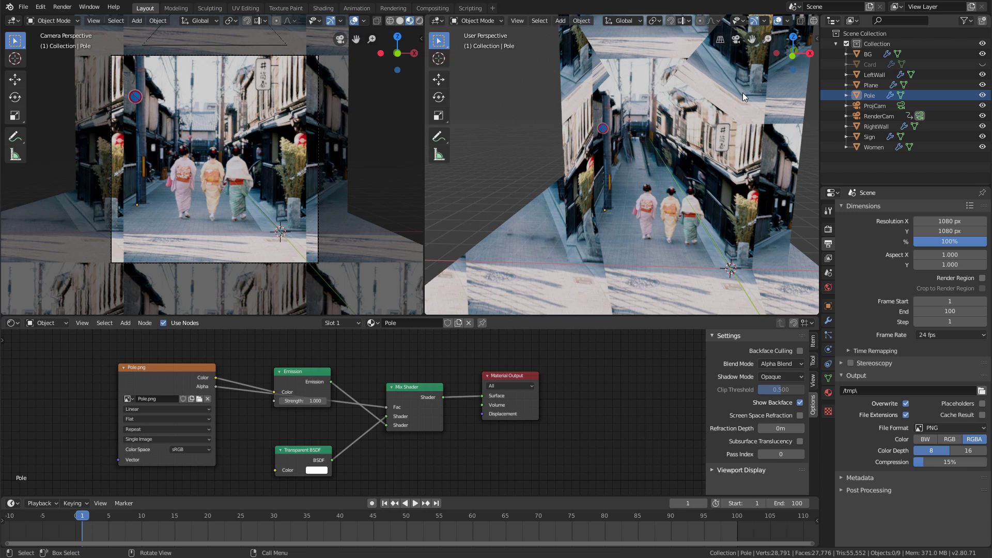
pyautogui.click(859, 116)
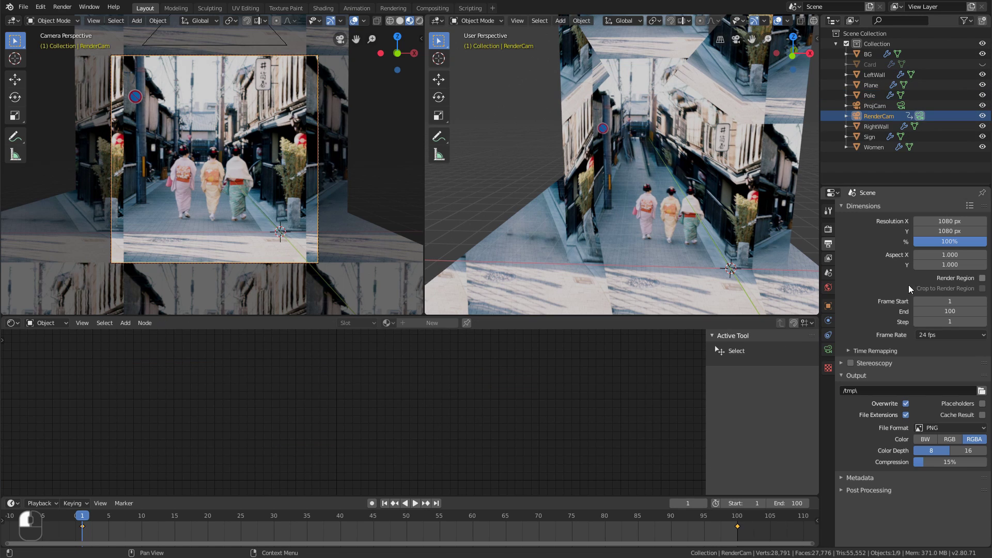
pyautogui.click(828, 350)
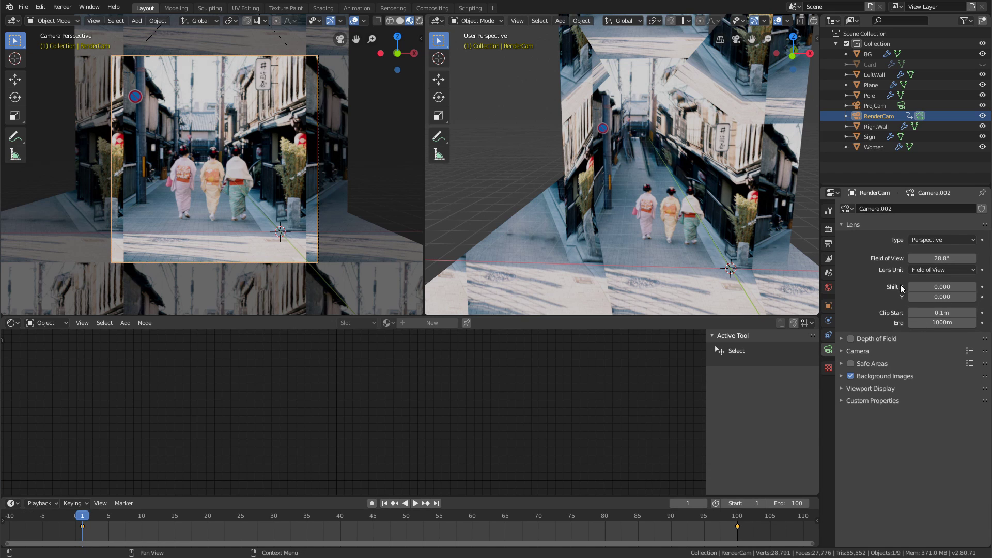
pyautogui.moveTo(937, 258)
pyautogui.mouseDown()
pyautogui.moveTo(922, 258)
pyautogui.moveTo(933, 259)
pyautogui.mouseUp()
# Play the animation, stop it at frame 64, and render that frame.
pyautogui.press('space')
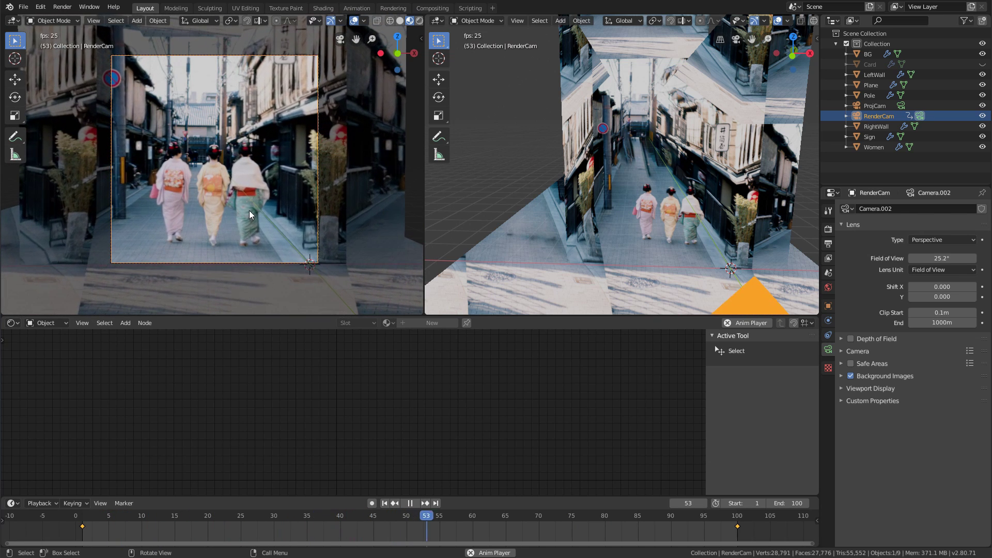
pyautogui.press('space')
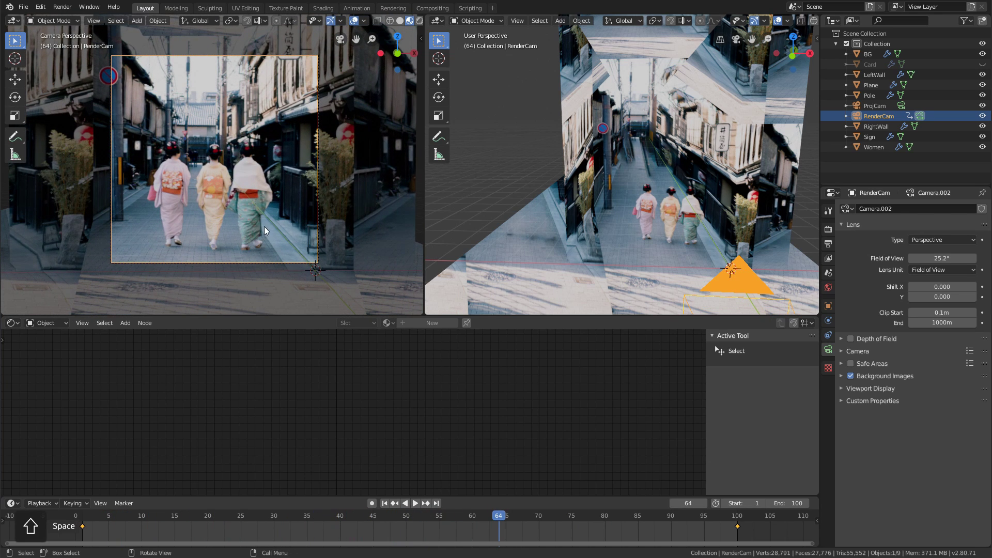
pyautogui.press('F12')
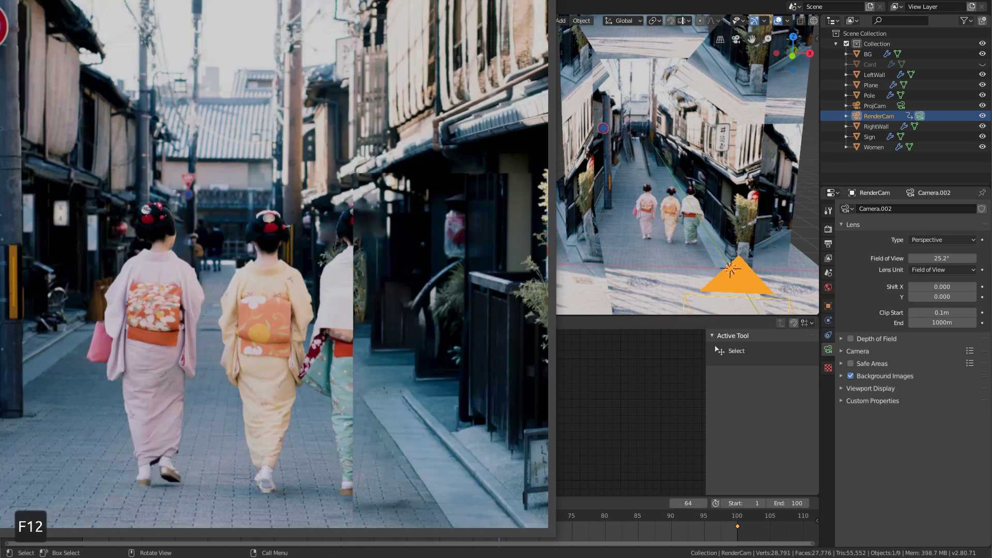
# Inspect the rendered frame, close the render, and toggle the Card object's viewport visibility to check it.
pyautogui.moveTo(331, 2); pyautogui.dragTo(469, 0)
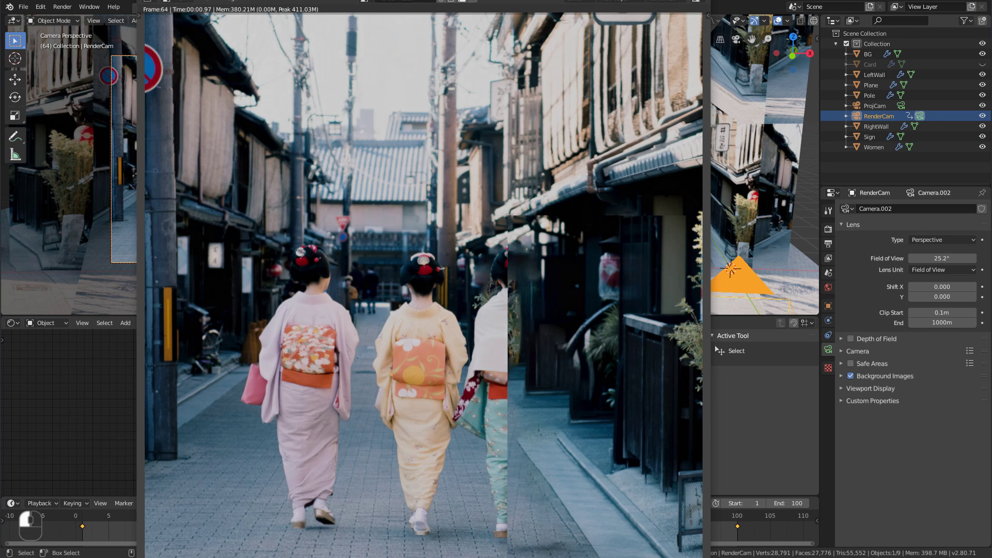
pyautogui.press('Escape')
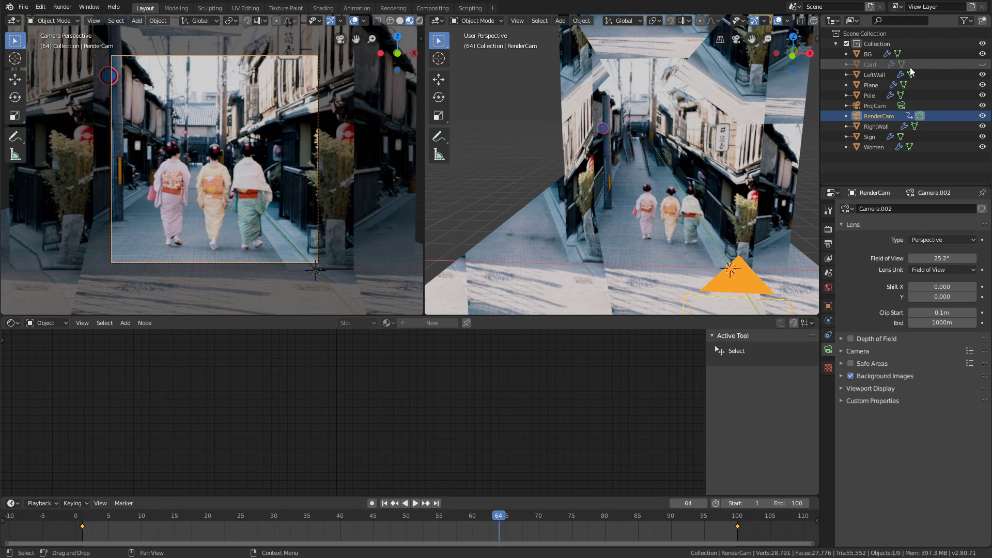
pyautogui.click(982, 65)
pyautogui.click(981, 64)
pyautogui.click(982, 64)
pyautogui.click(981, 64)
# Show the render-visibility toggles in the outliner and exclude the Card object from rendering.
pyautogui.click(964, 22)
pyautogui.click(965, 23)
pyautogui.click(965, 23)
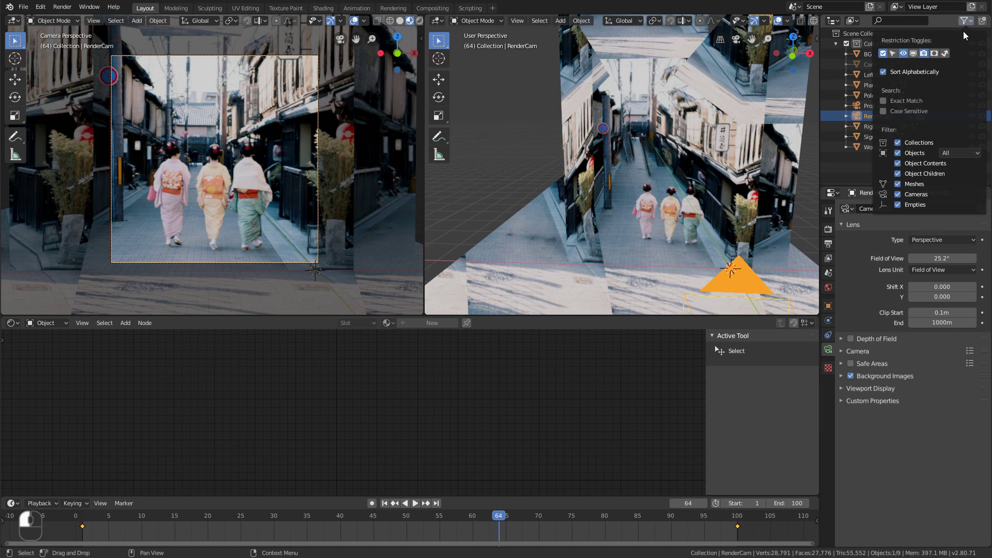
pyautogui.click(967, 23)
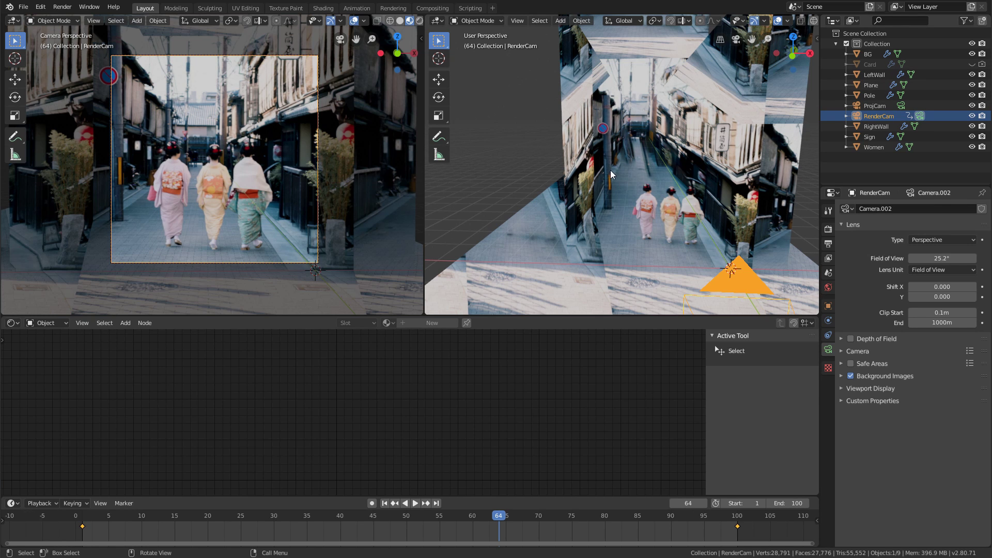
# Render frame 64 again and inspect the full image with the Card object excluded.
pyautogui.press('F12')
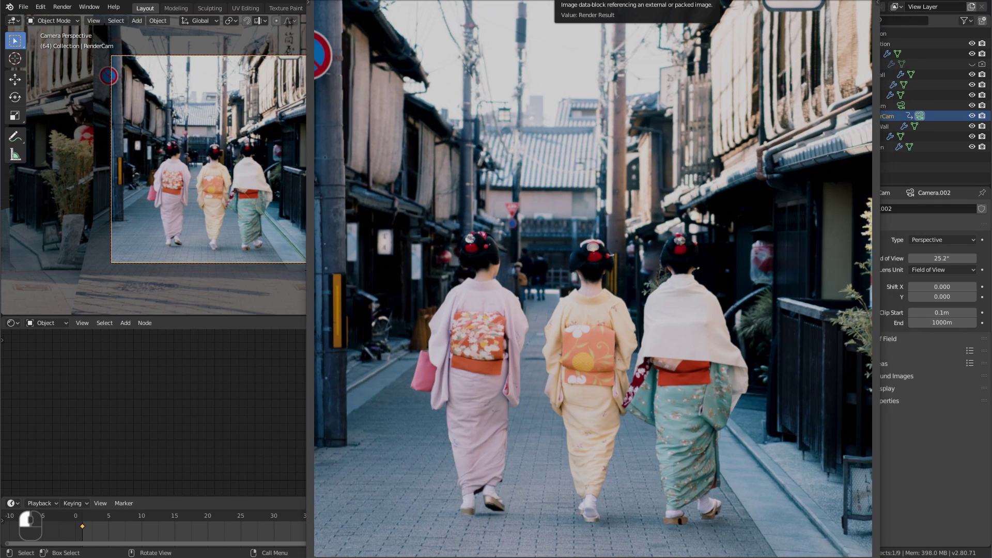
pyautogui.moveTo(576, 1); pyautogui.dragTo(565, 2)
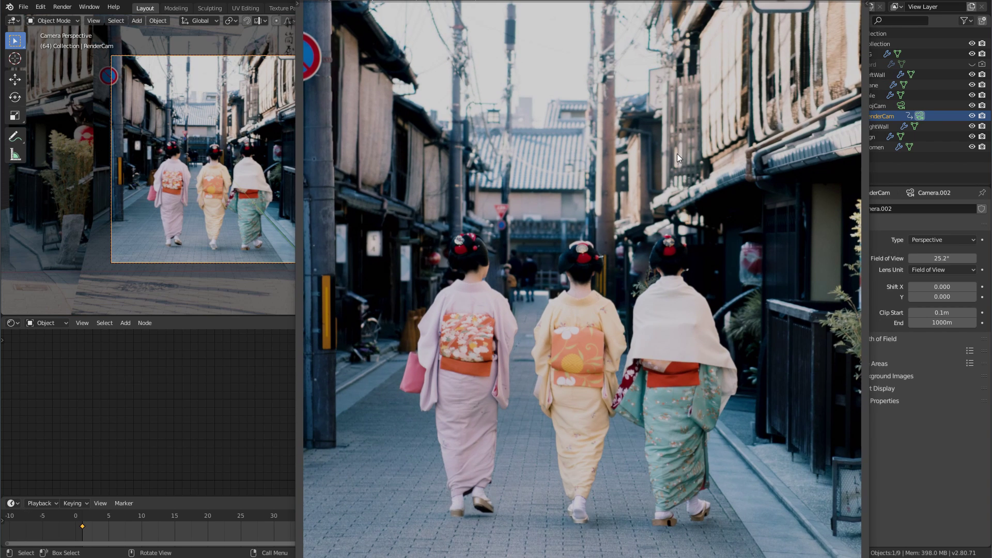